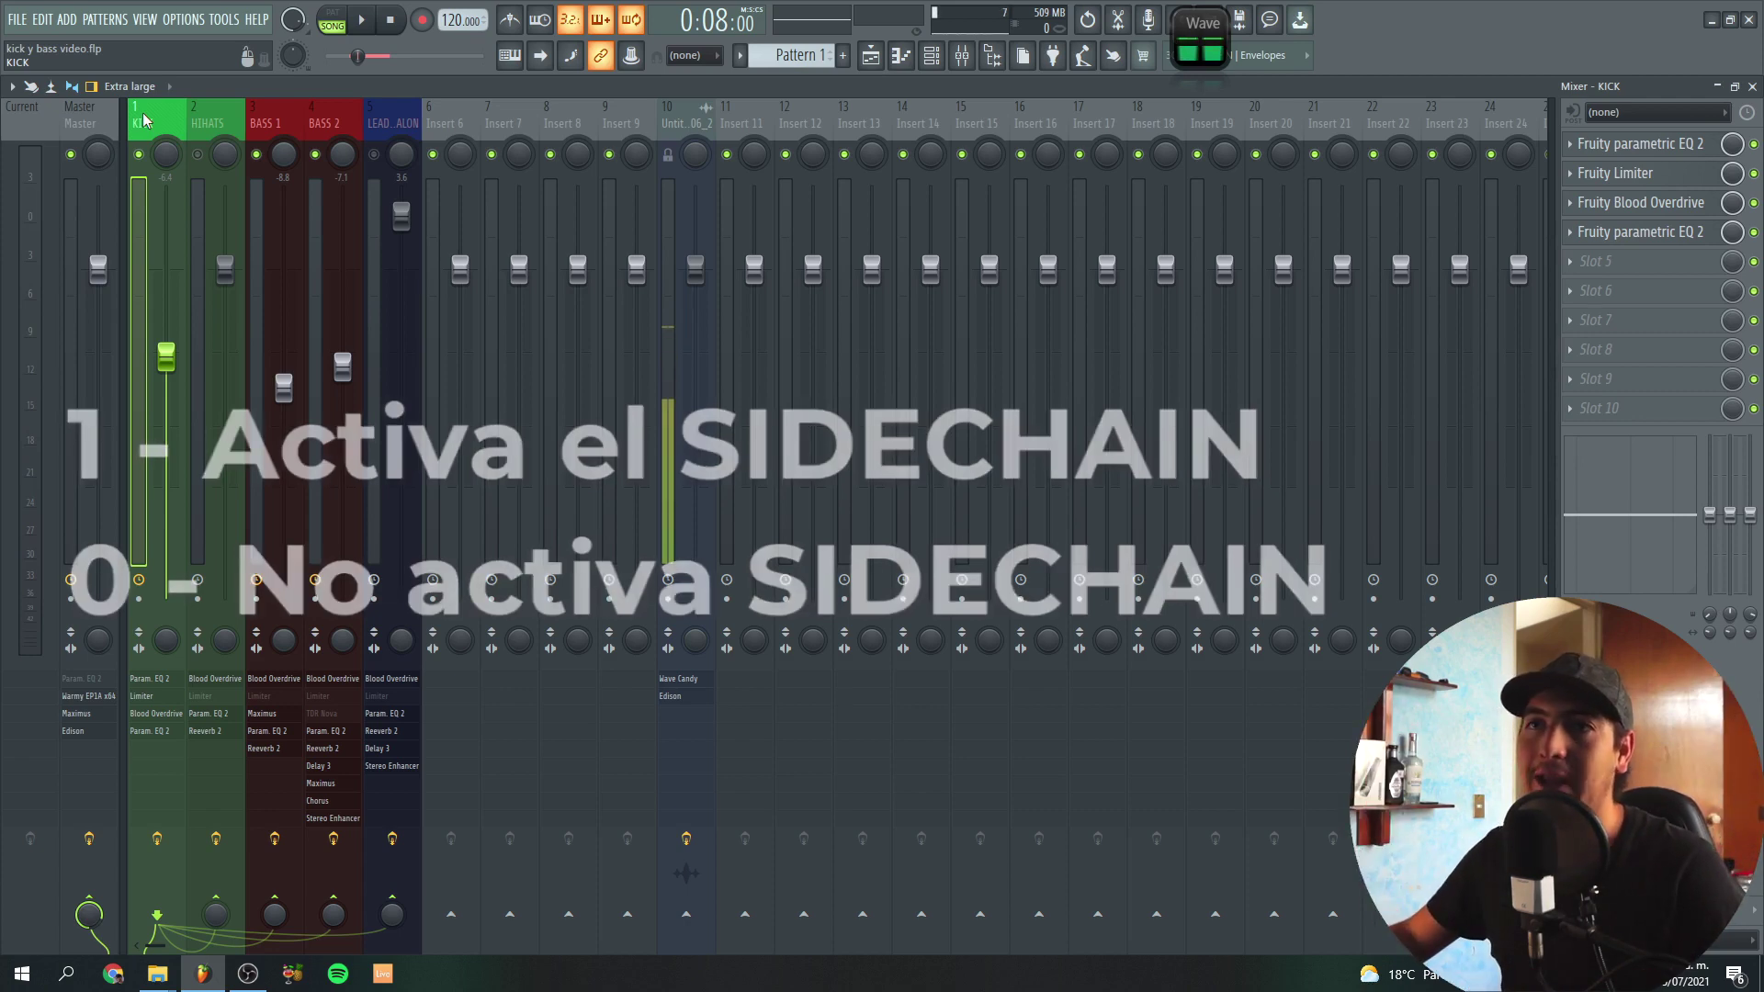
# - Play the song to hear the kick and basses with both bass limiters bypassed, and stop it
pyautogui.click(280, 122)
pyautogui.click(321, 122)
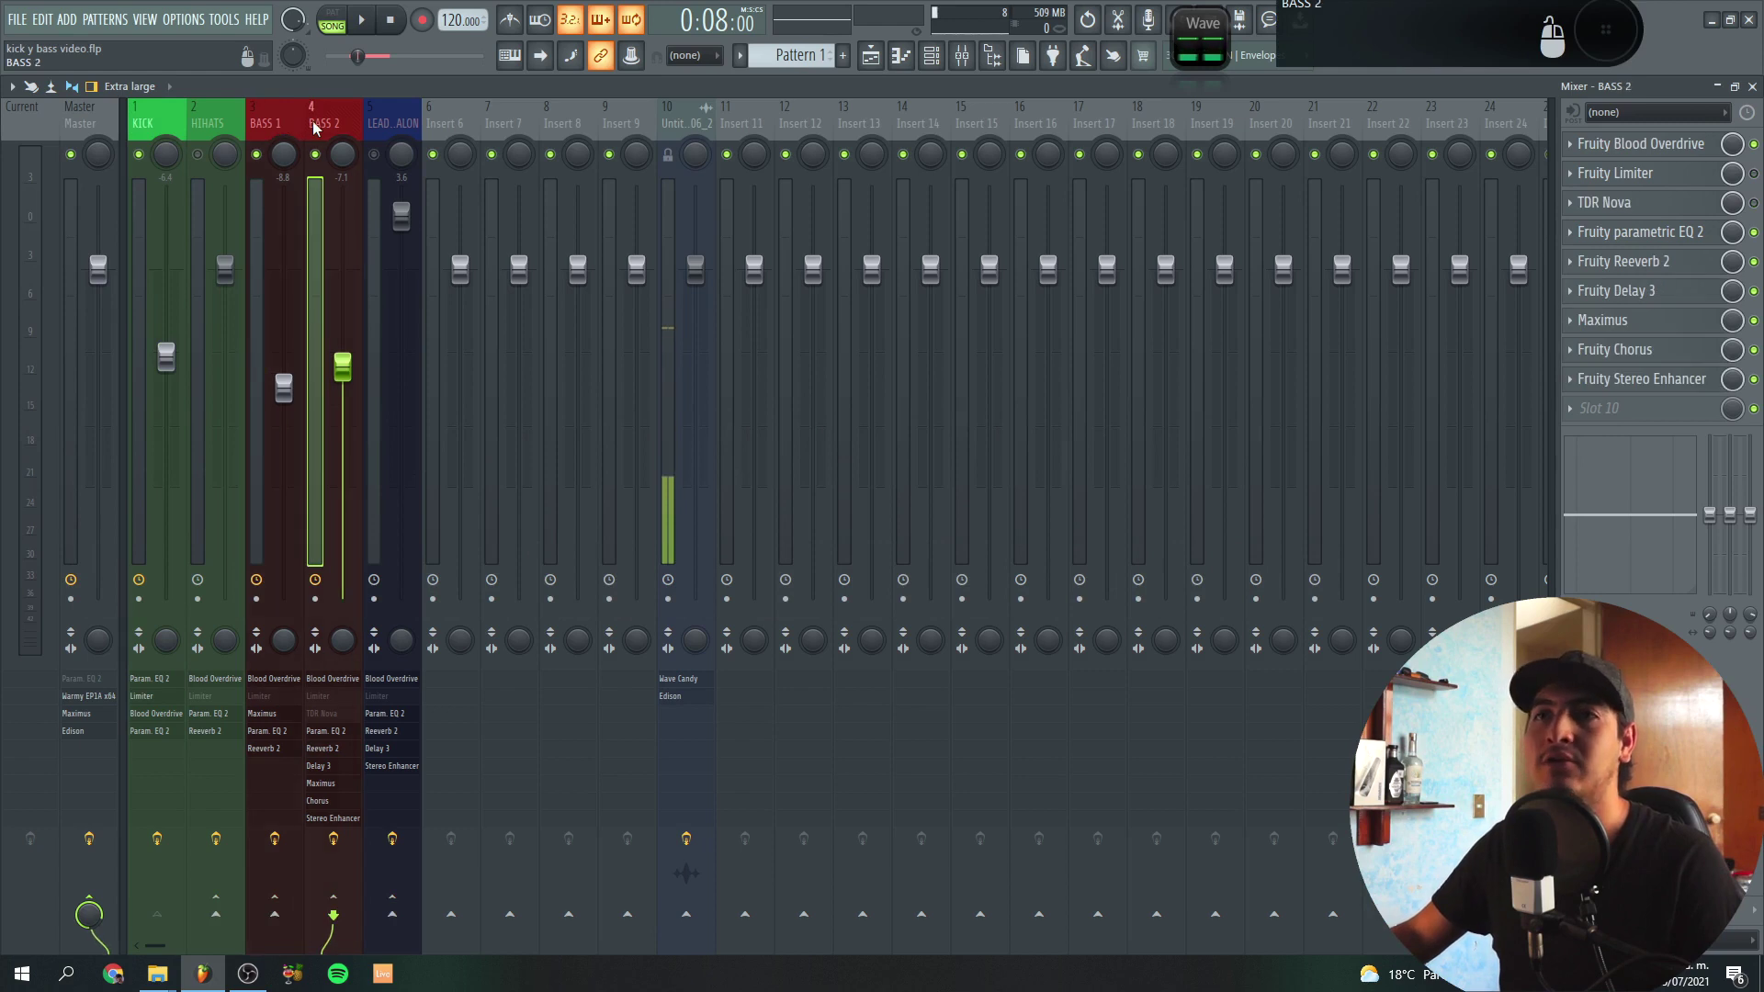
pyautogui.click(162, 126)
pyautogui.click(265, 122)
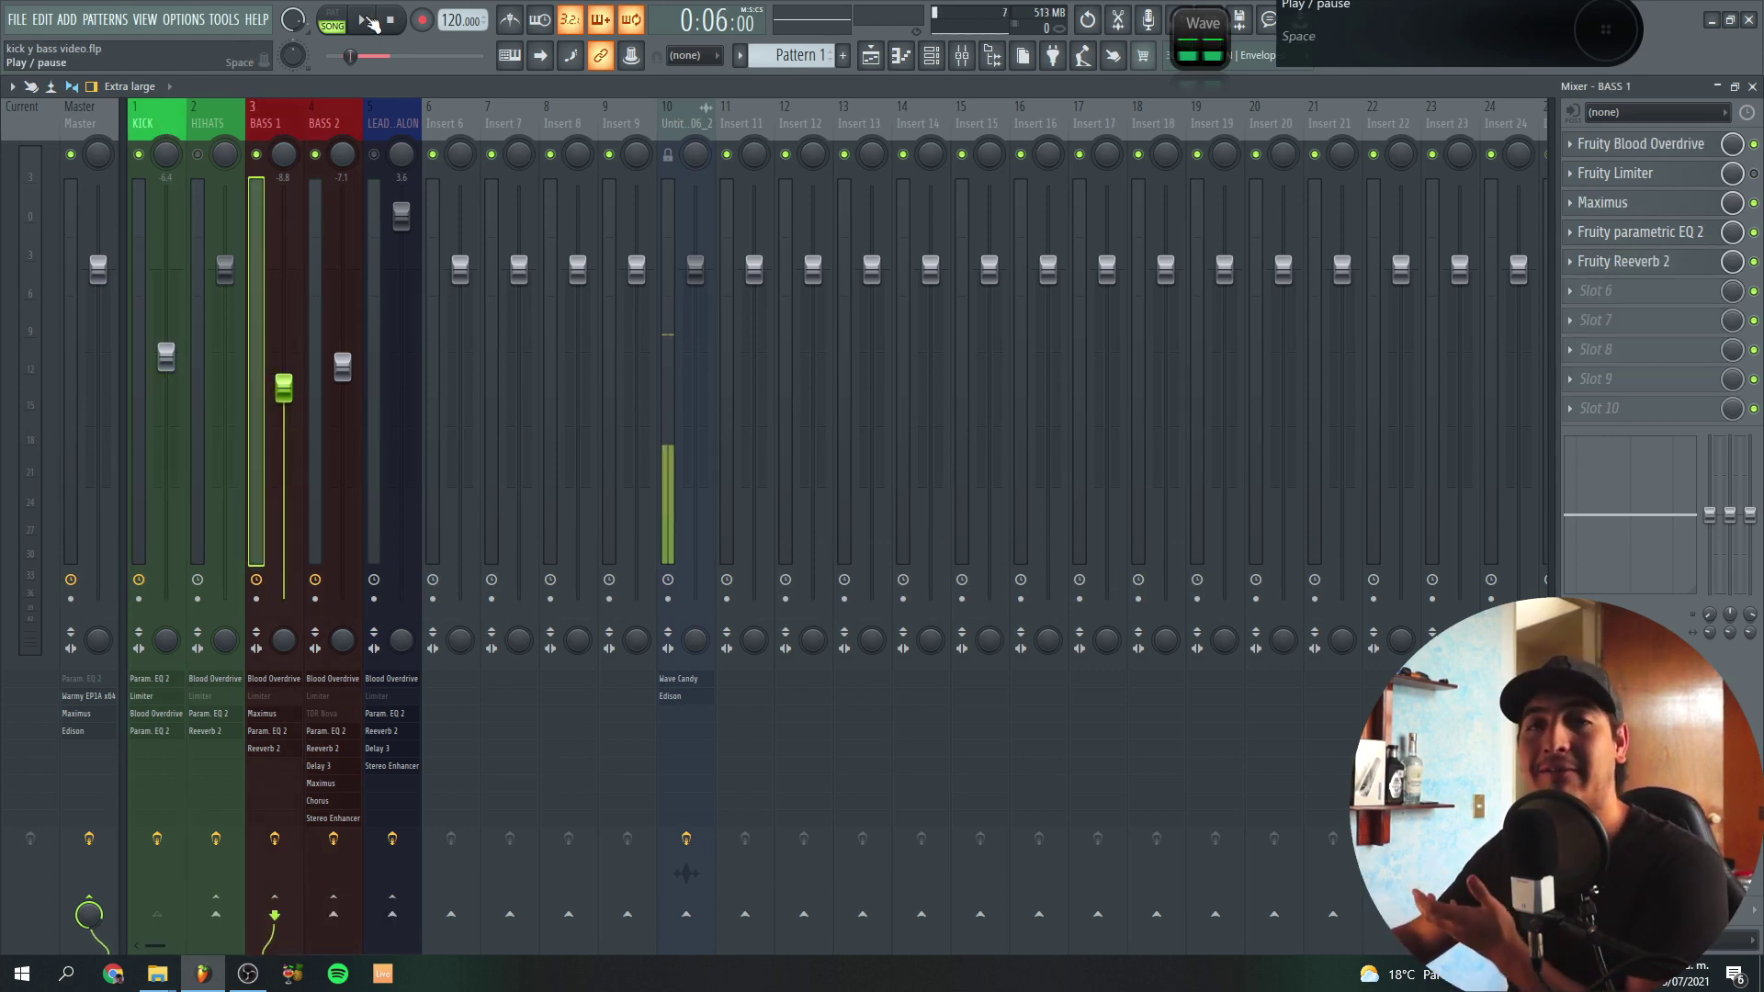
pyautogui.click(370, 20)
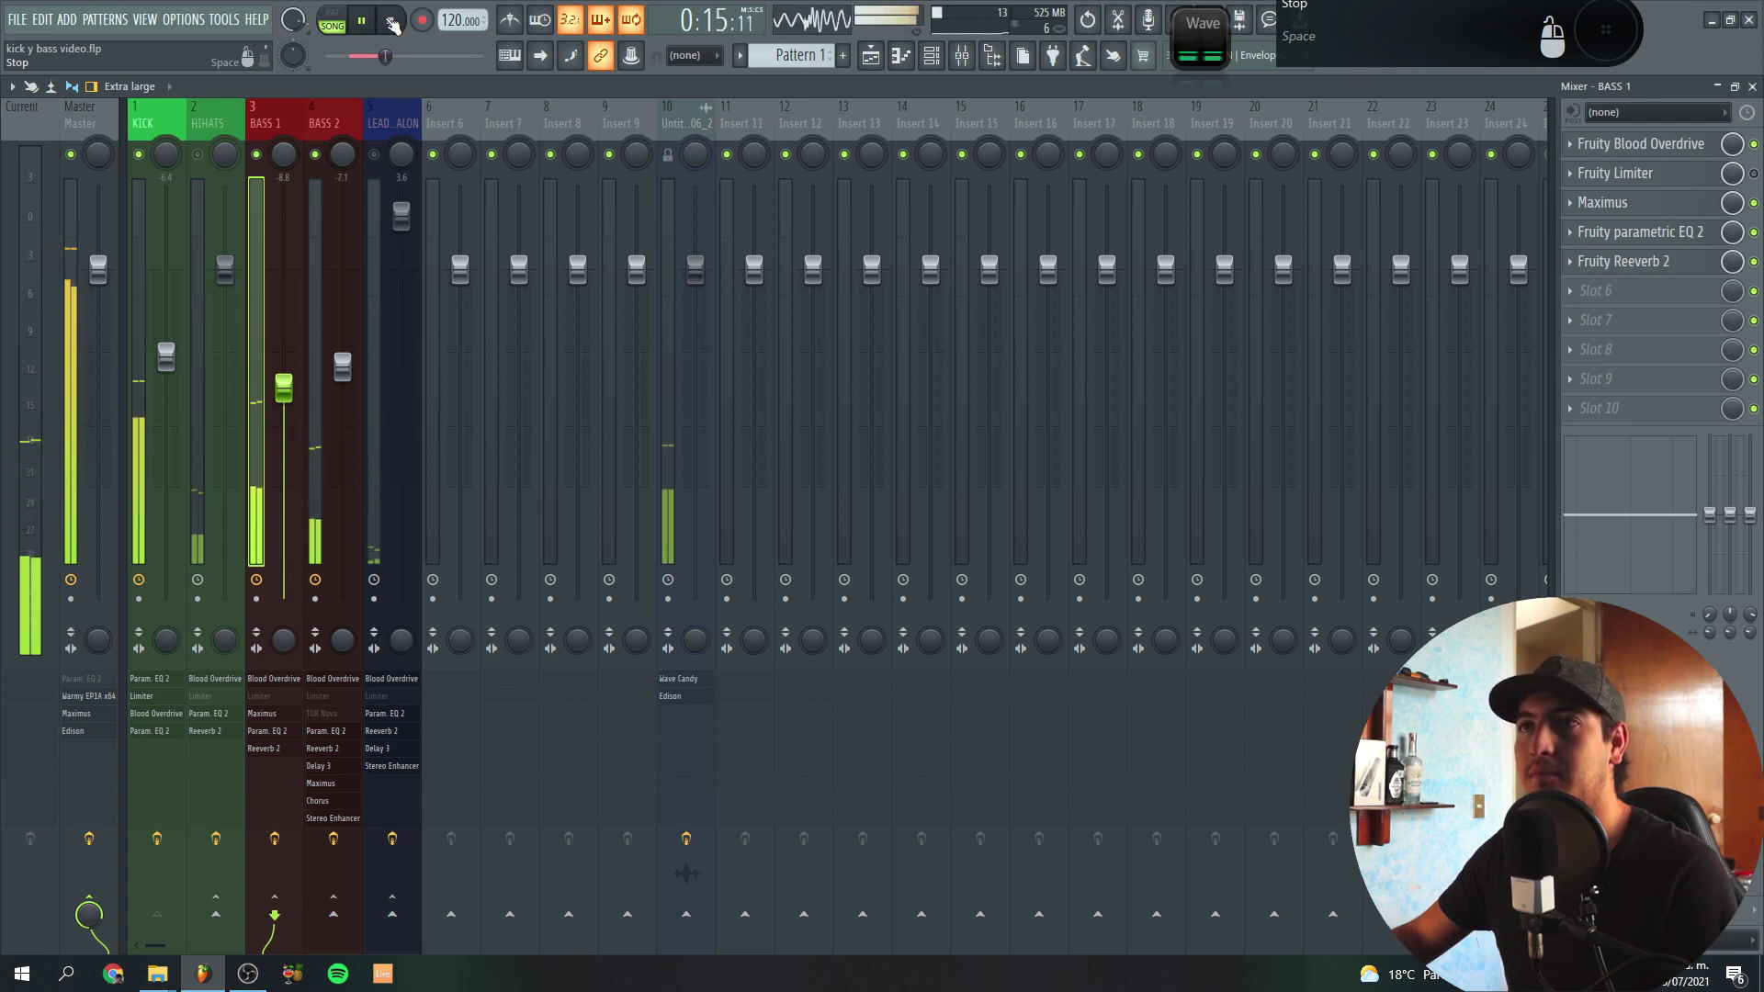
pyautogui.click(392, 23)
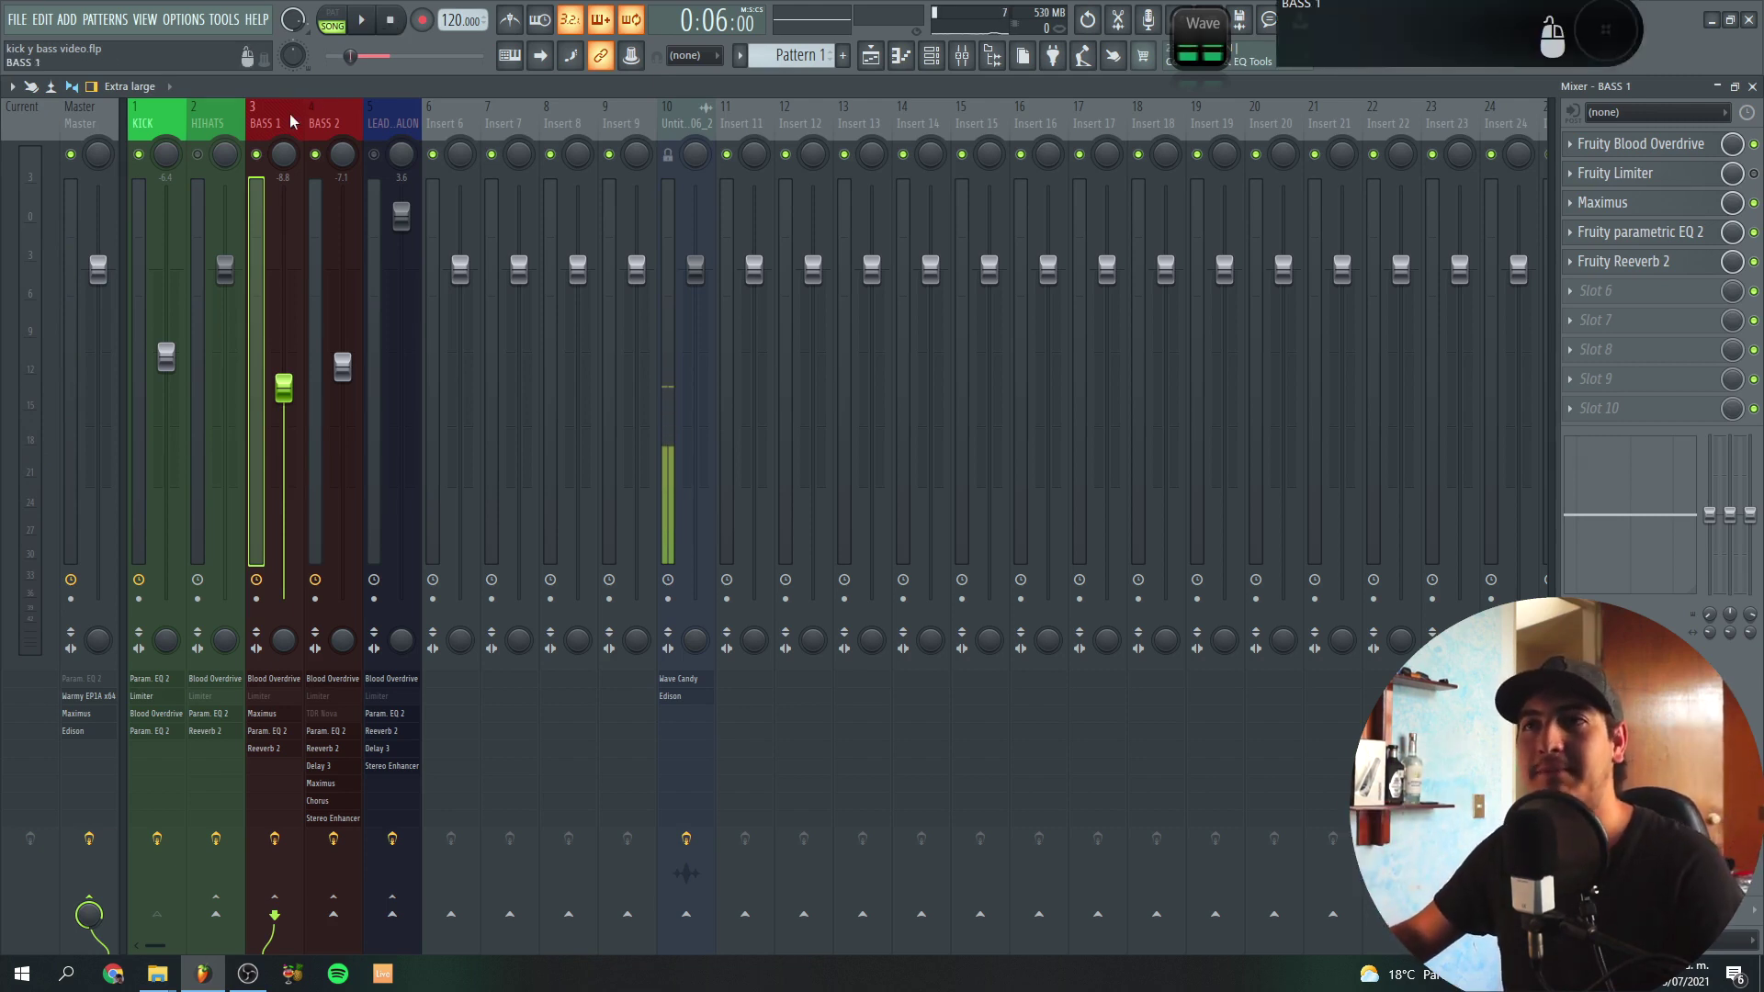
# - Look over the KICK, BASS 1 and BASS 2 mixer tracks and open the Fruity Limiter on BASS 2
pyautogui.click(148, 124)
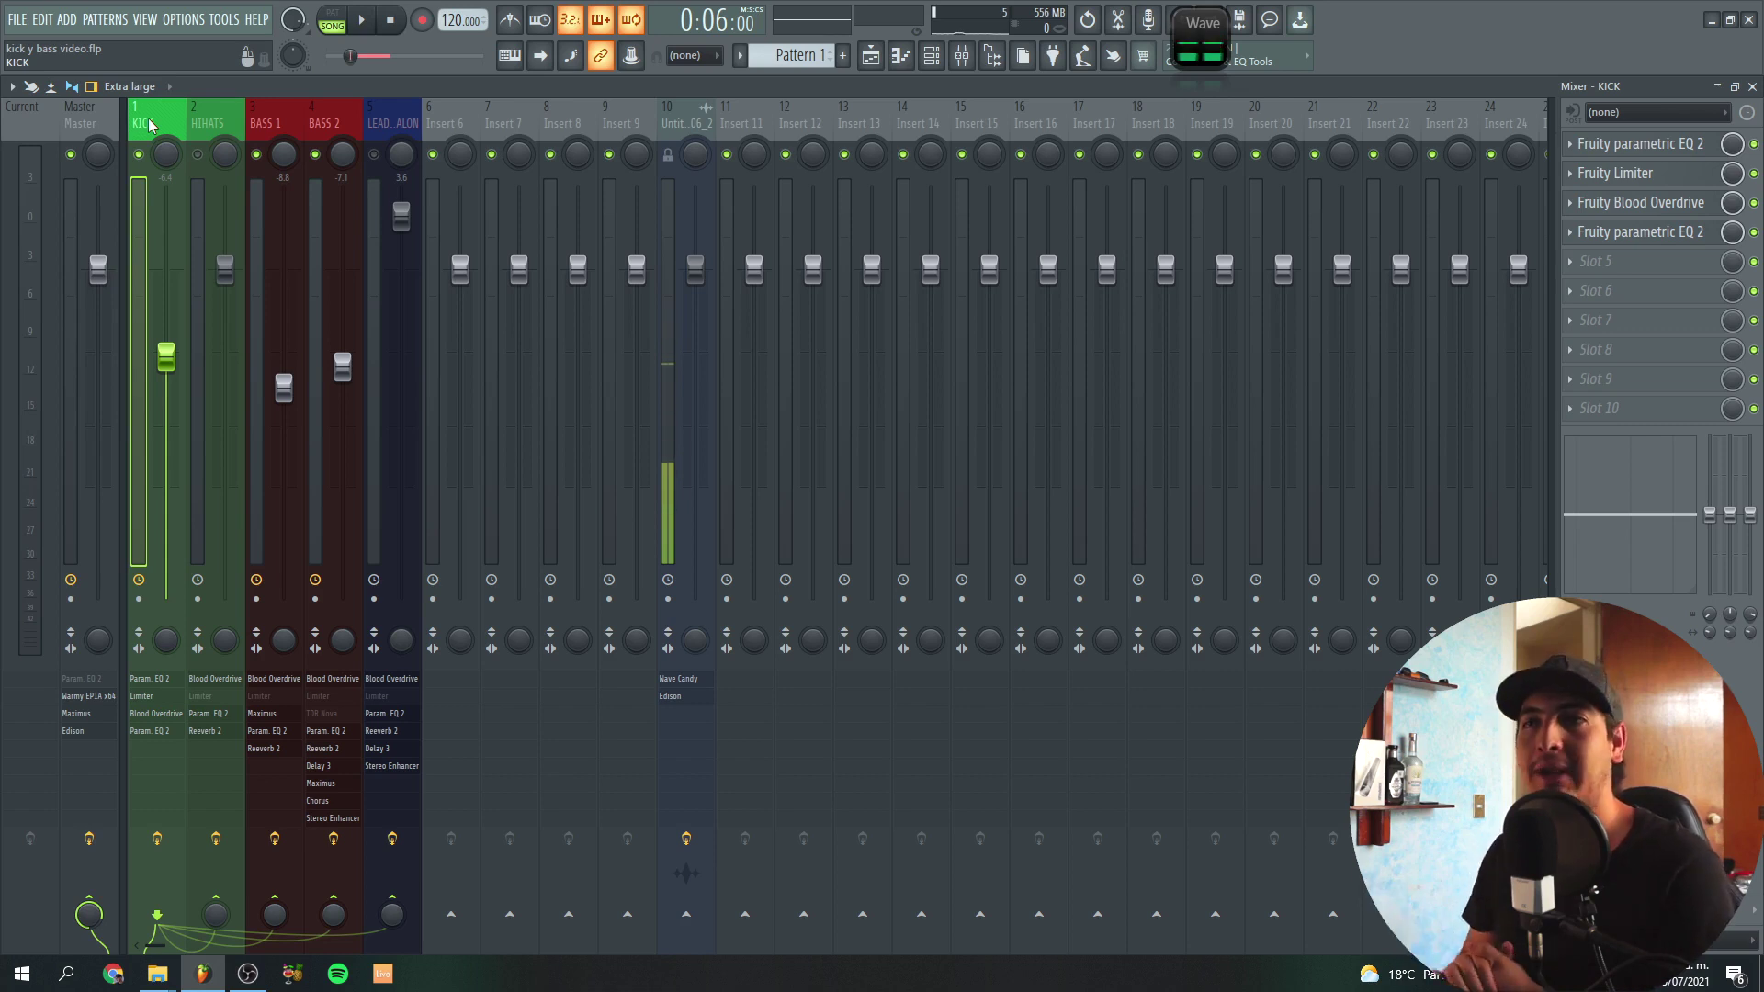
pyautogui.click(301, 126)
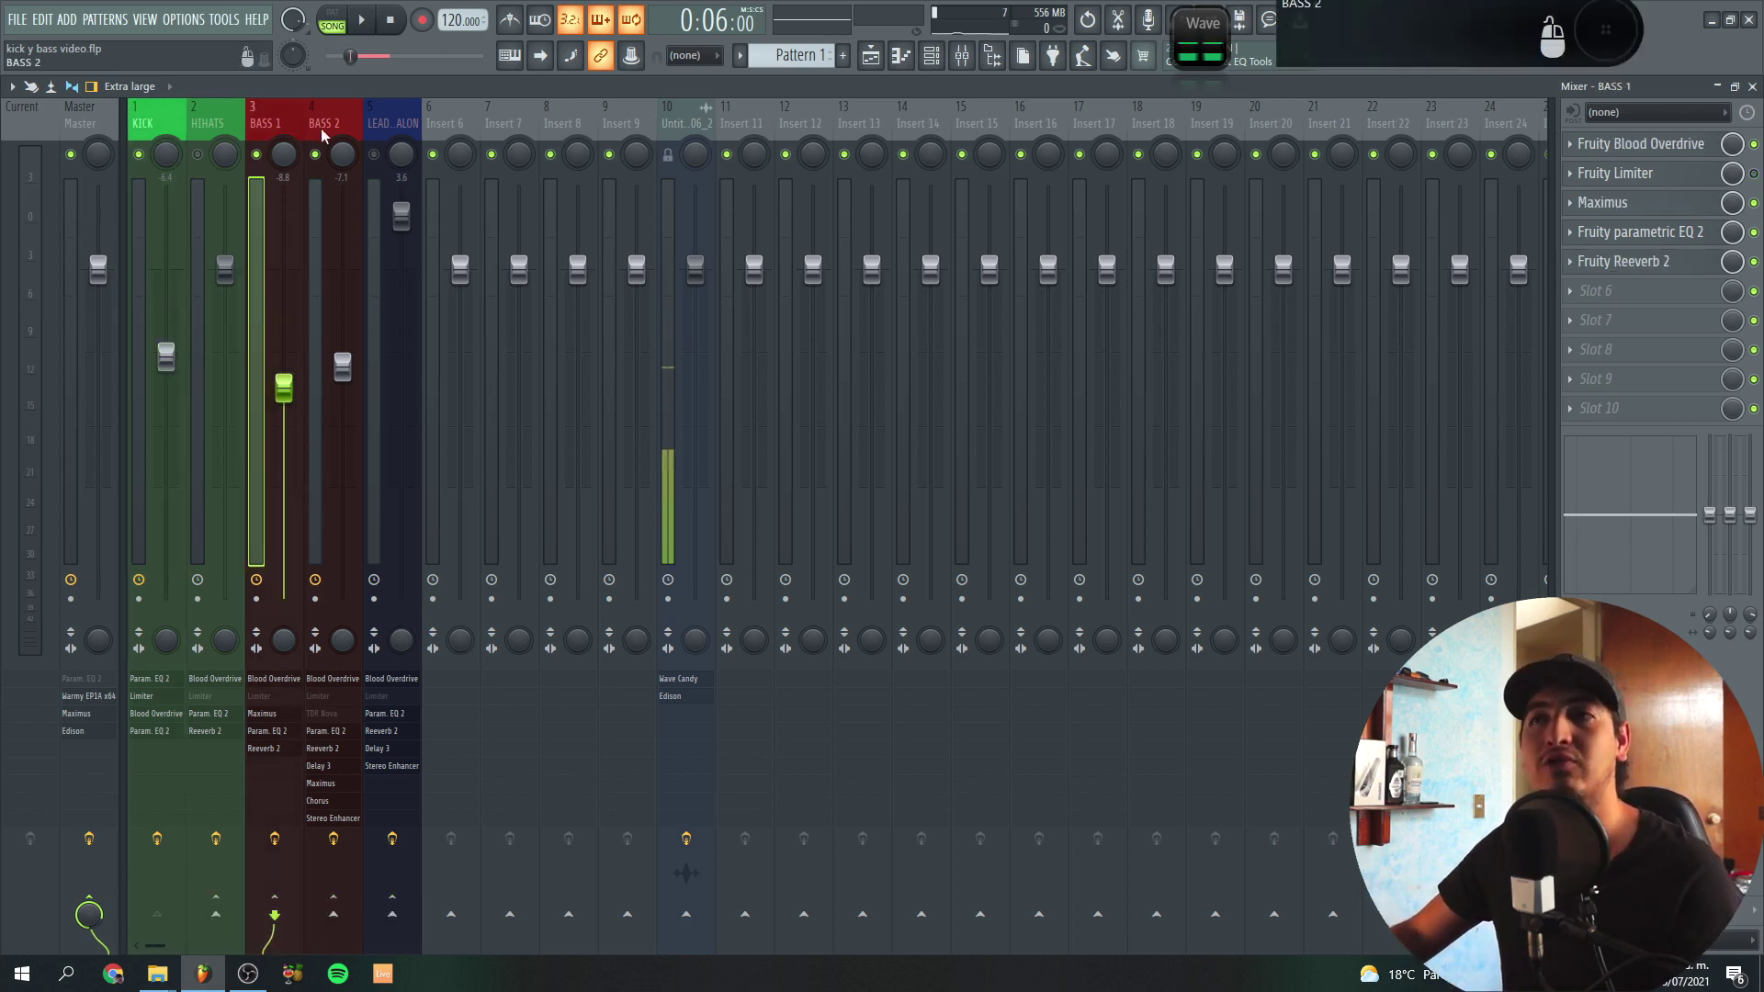
pyautogui.click(323, 129)
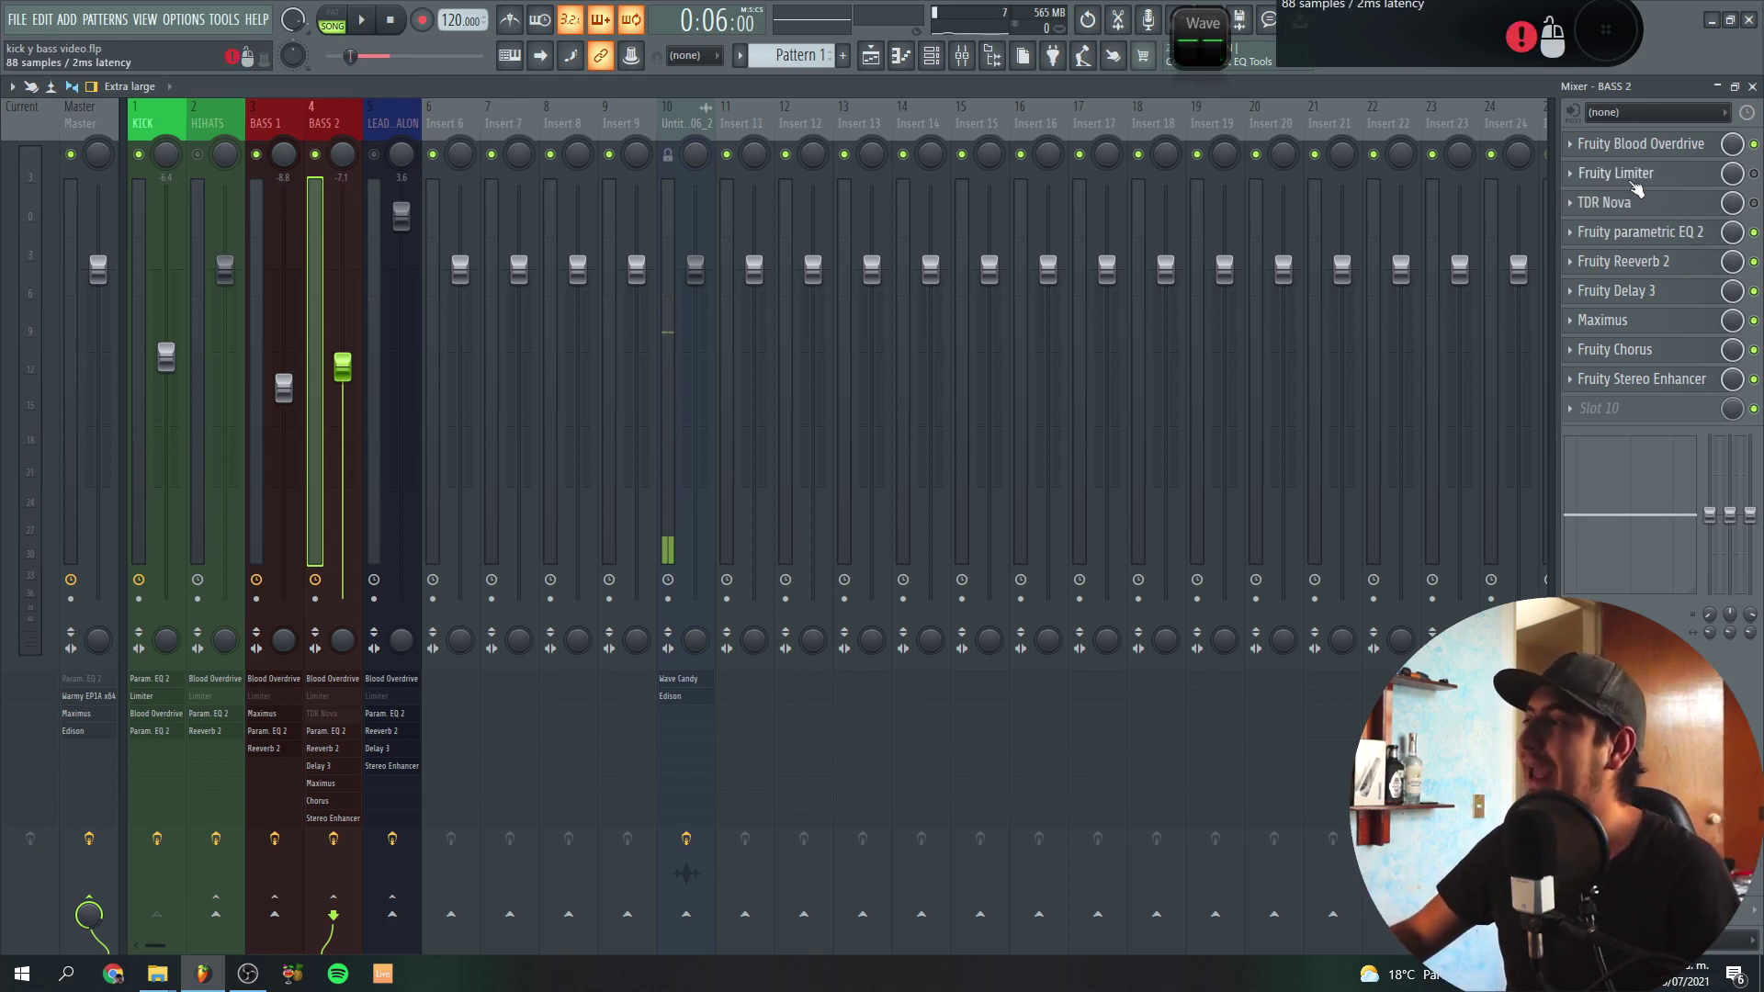
pyautogui.click(1641, 181)
pyautogui.moveTo(316, 134); pyautogui.dragTo(397, 126)
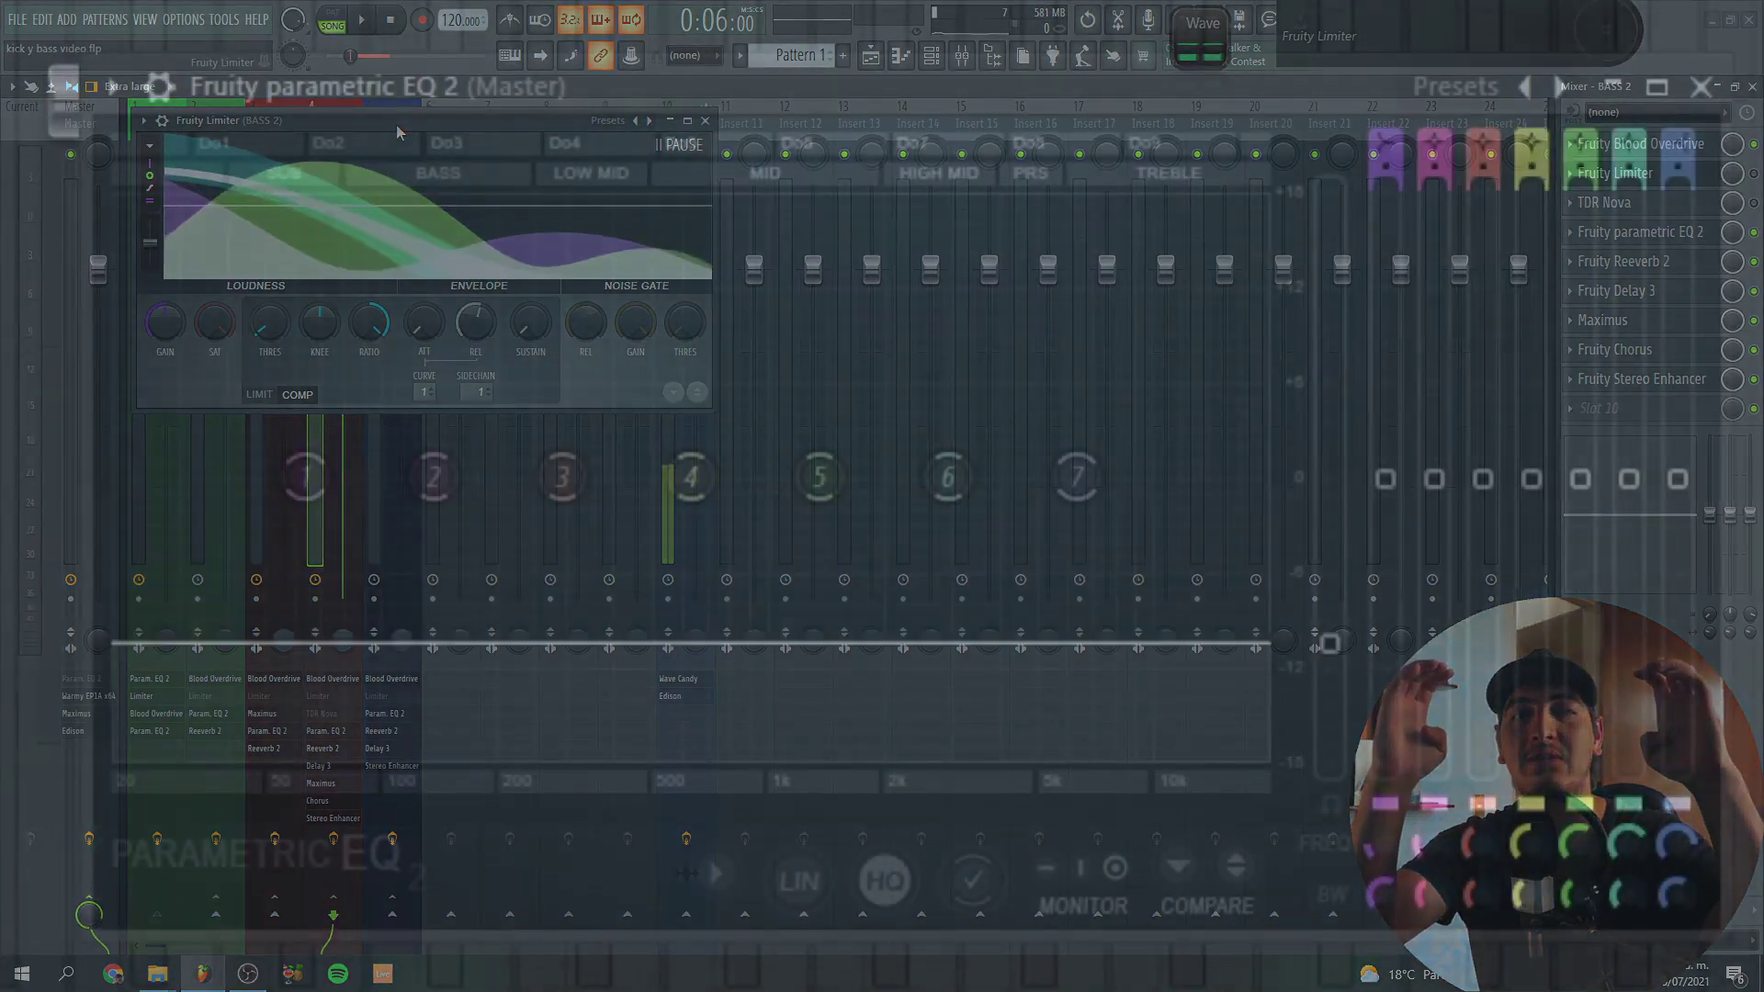
pyautogui.moveTo(1330, 433); pyautogui.dragTo(1330, 579)
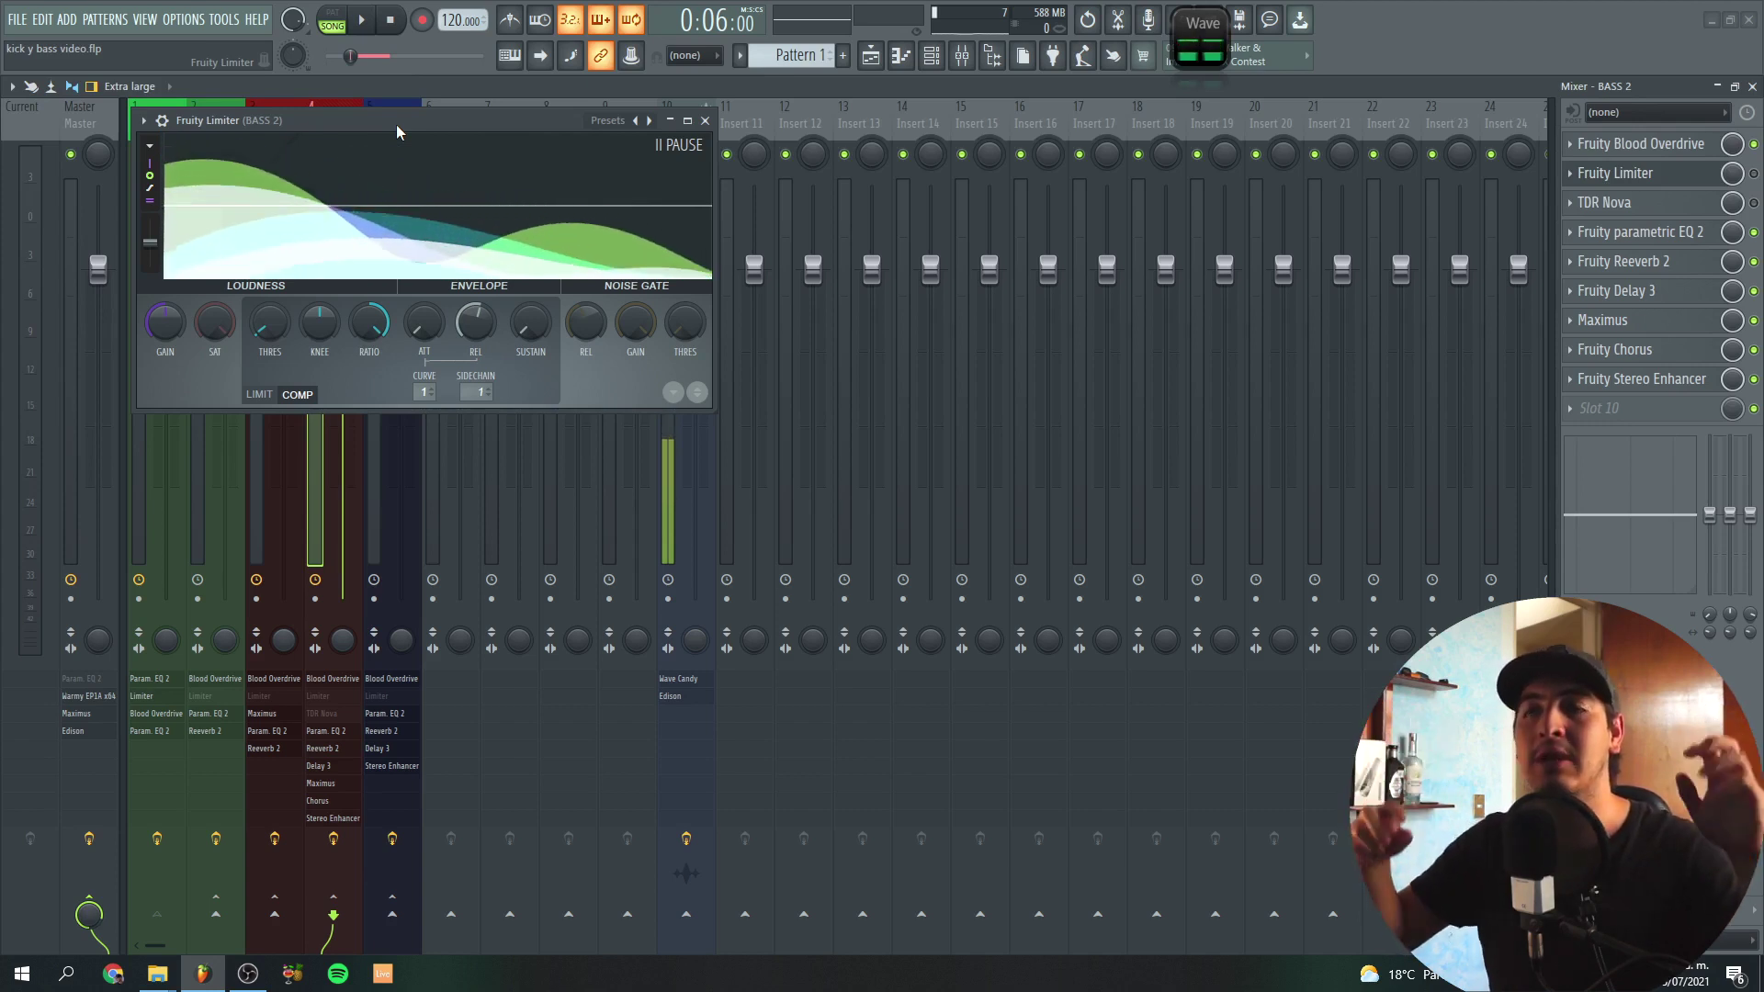
pyautogui.moveTo(365, 122)
pyautogui.mouseDown()
pyautogui.moveTo(392, 131)
pyautogui.moveTo(375, 129)
pyautogui.mouseUp()
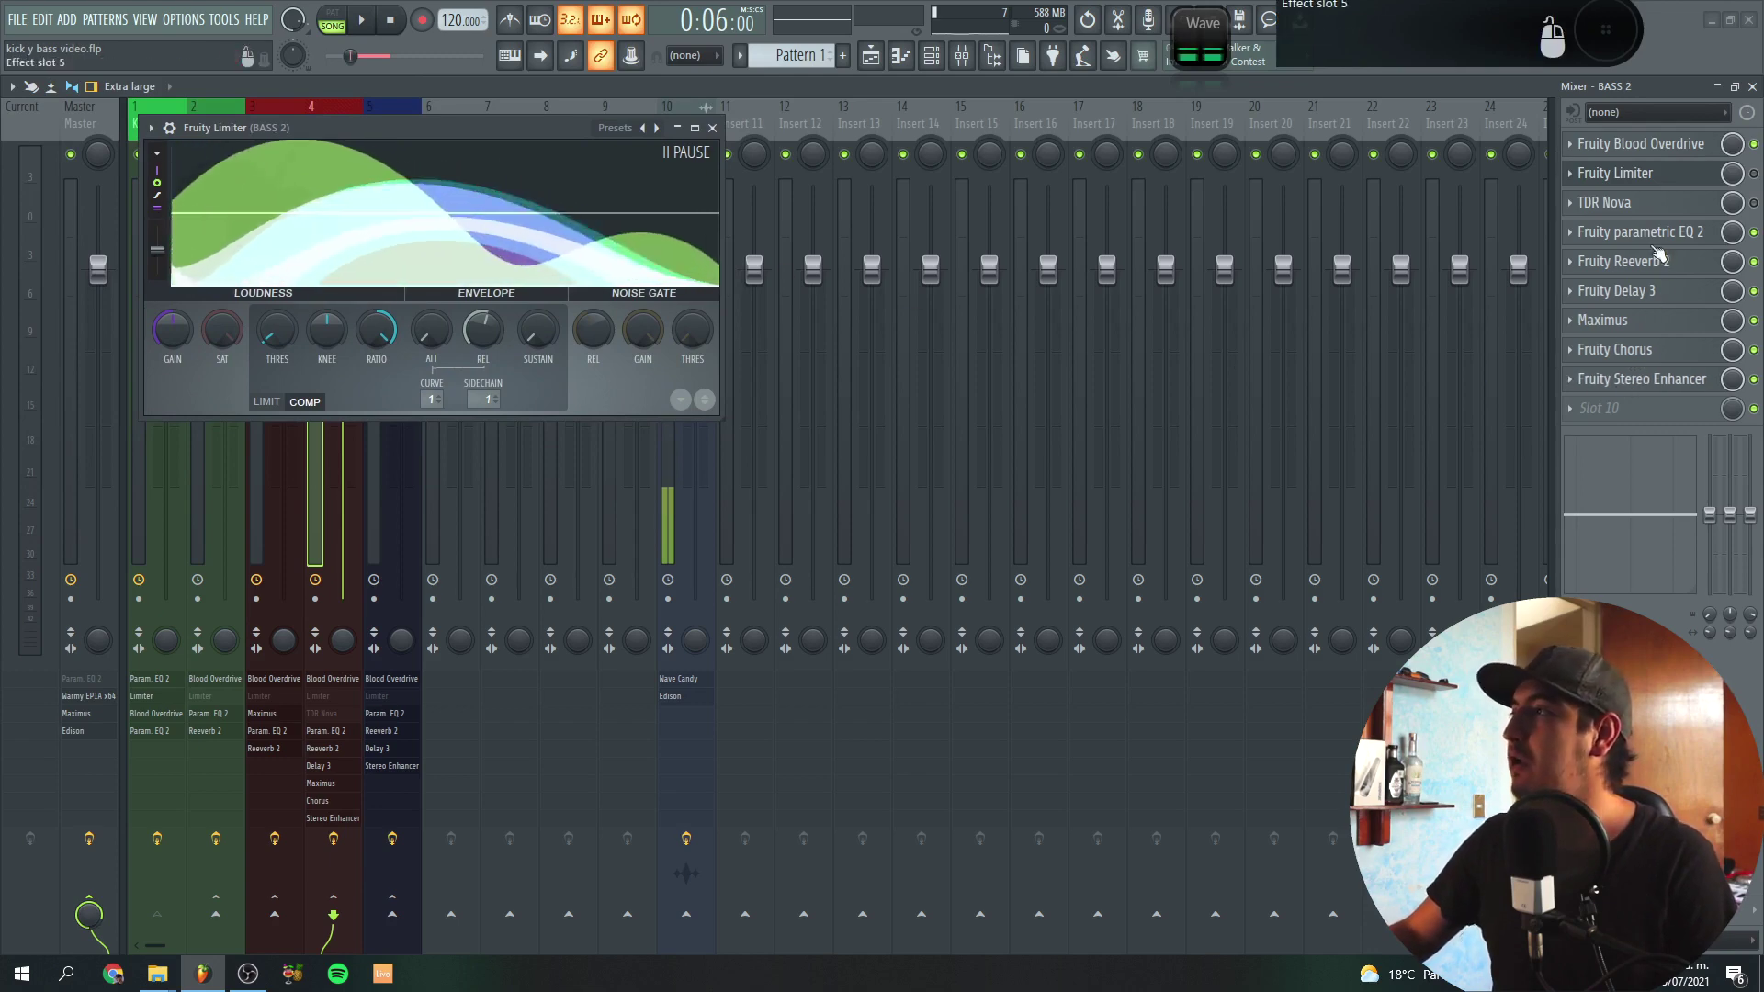
# - View the TDR Nova plugin on BASS 2, and close both it and the Fruity Limiter
pyautogui.click(1605, 202)
pyautogui.moveTo(594, 151); pyautogui.dragTo(301, 129)
pyautogui.click(873, 129)
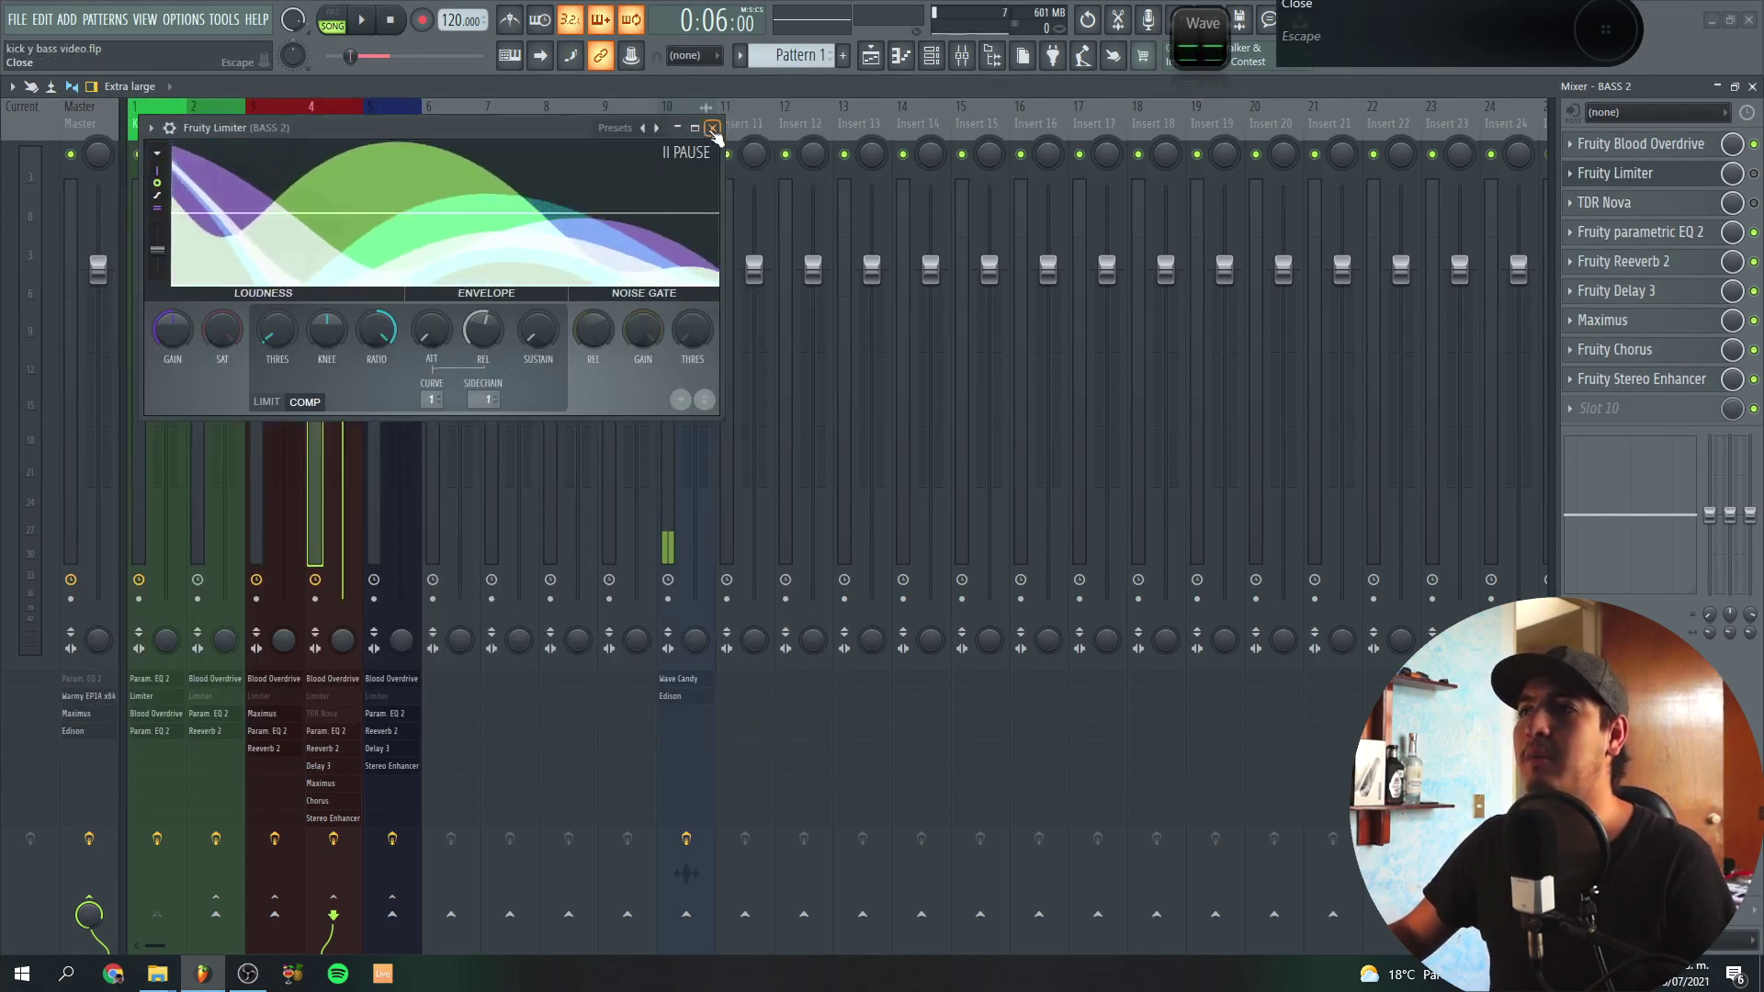
pyautogui.click(718, 129)
# - Mute BASS 2 and check the sidechain send options from KICK to BASS 1
pyautogui.click(323, 159)
pyautogui.click(143, 120)
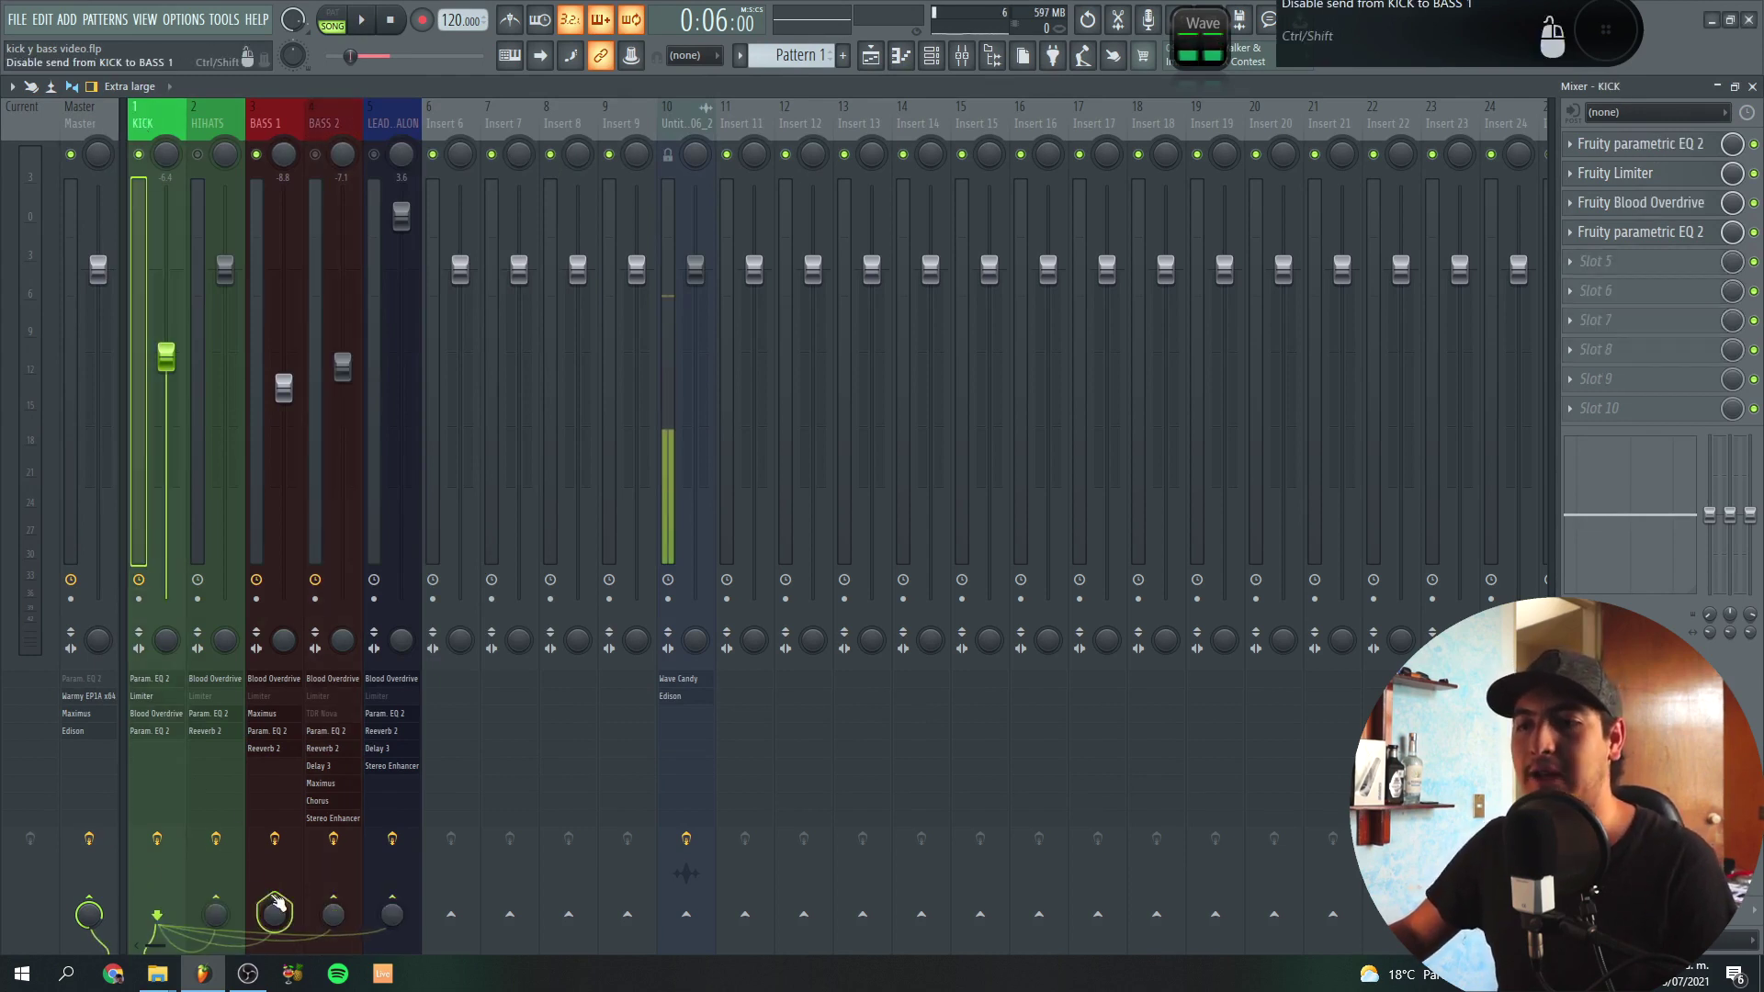
pyautogui.rightClick(277, 907)
pyautogui.press('Escape')
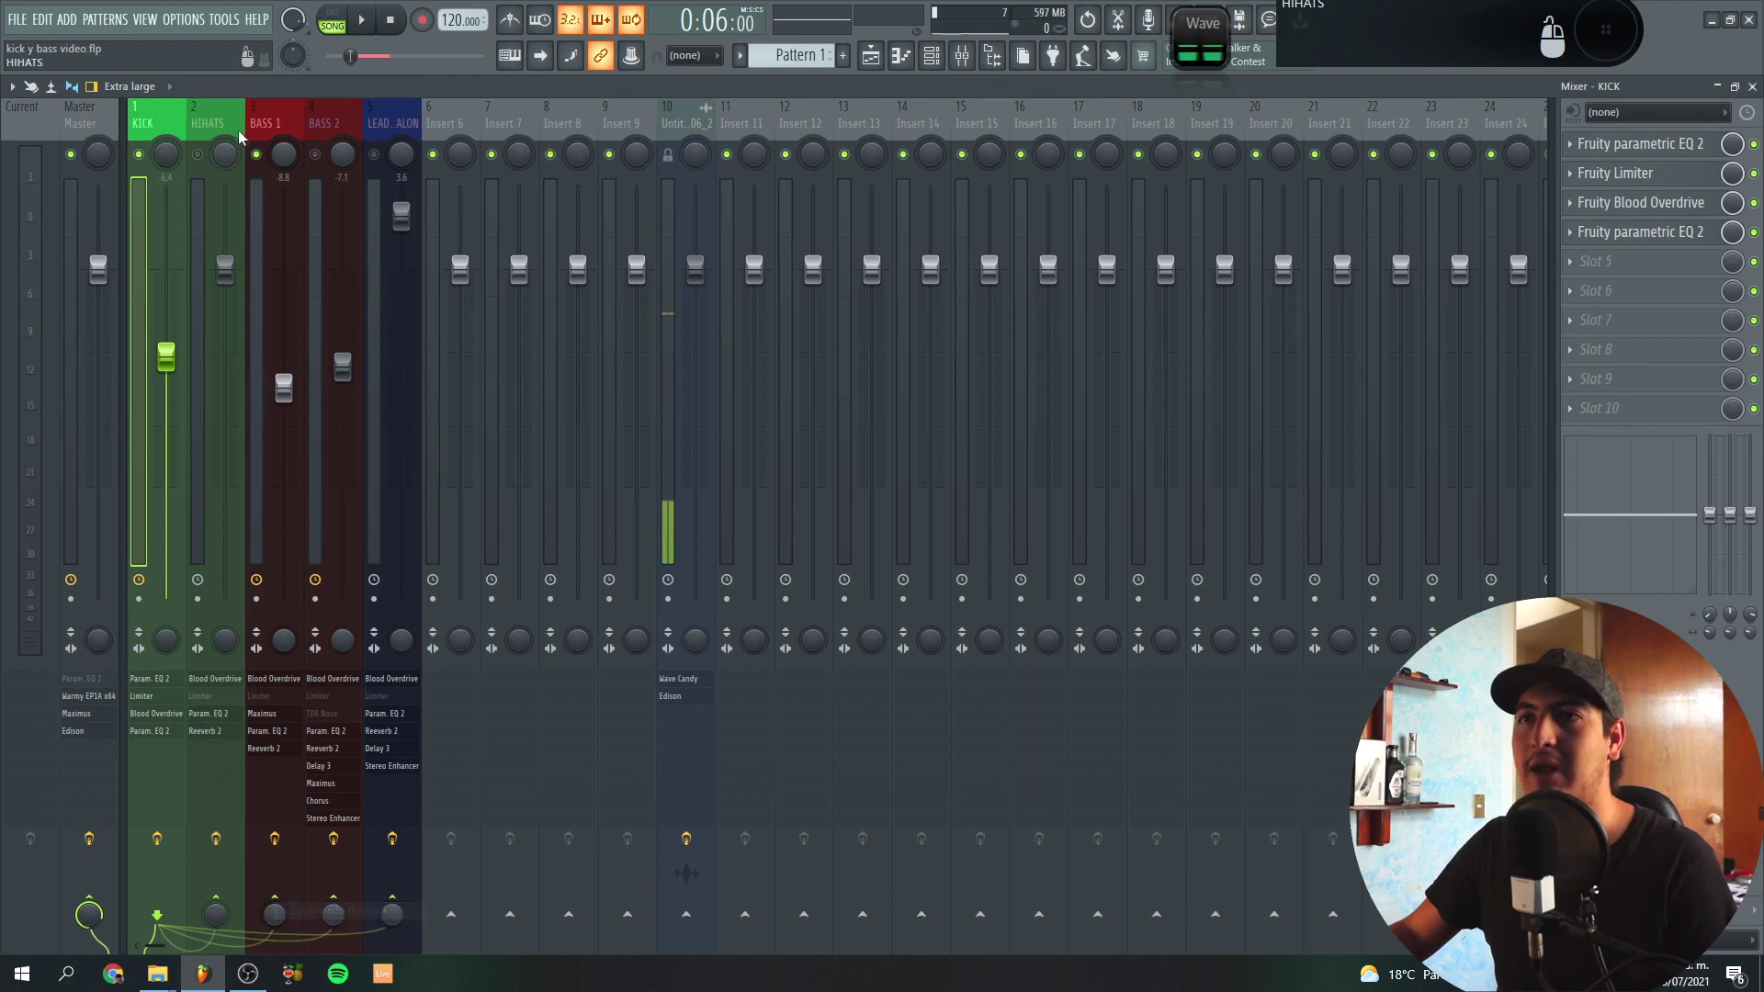
# - Assign KICK as the sidechain input of the Fruity Limiter on BASS 1, and enable the limiter for a playback check
pyautogui.click(261, 198)
pyautogui.click(1645, 174)
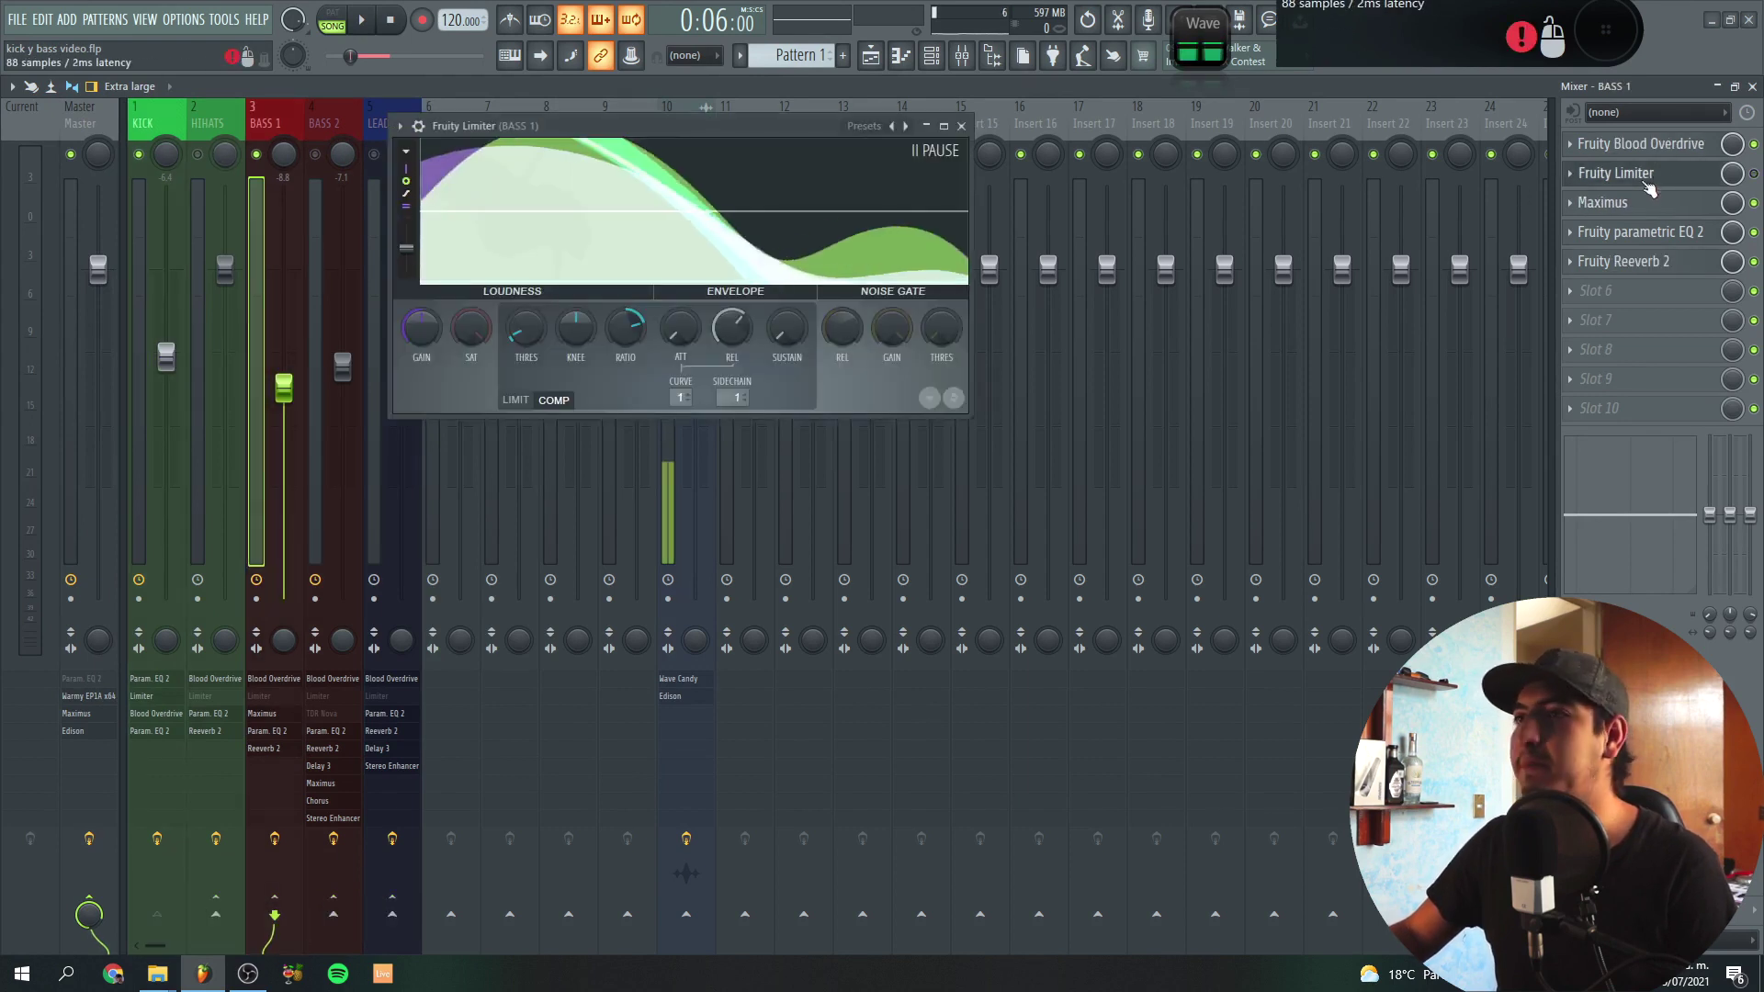
pyautogui.moveTo(633, 126); pyautogui.dragTo(469, 133)
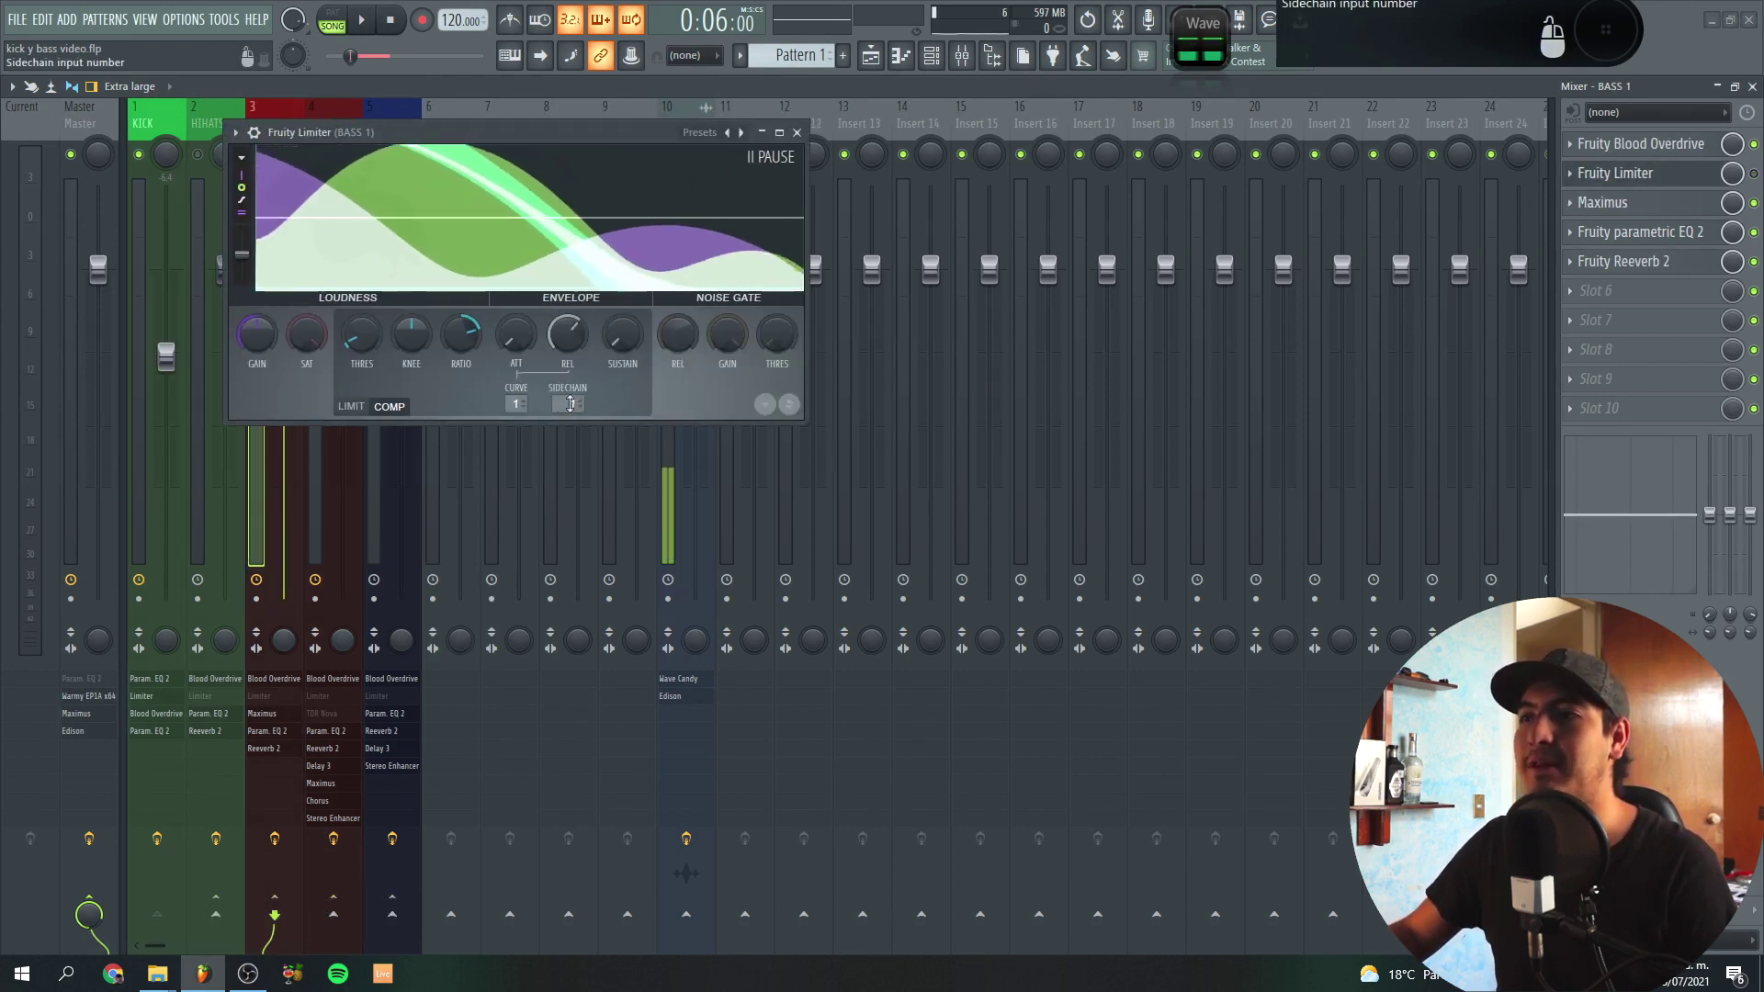
pyautogui.click(570, 404)
pyautogui.click(598, 433)
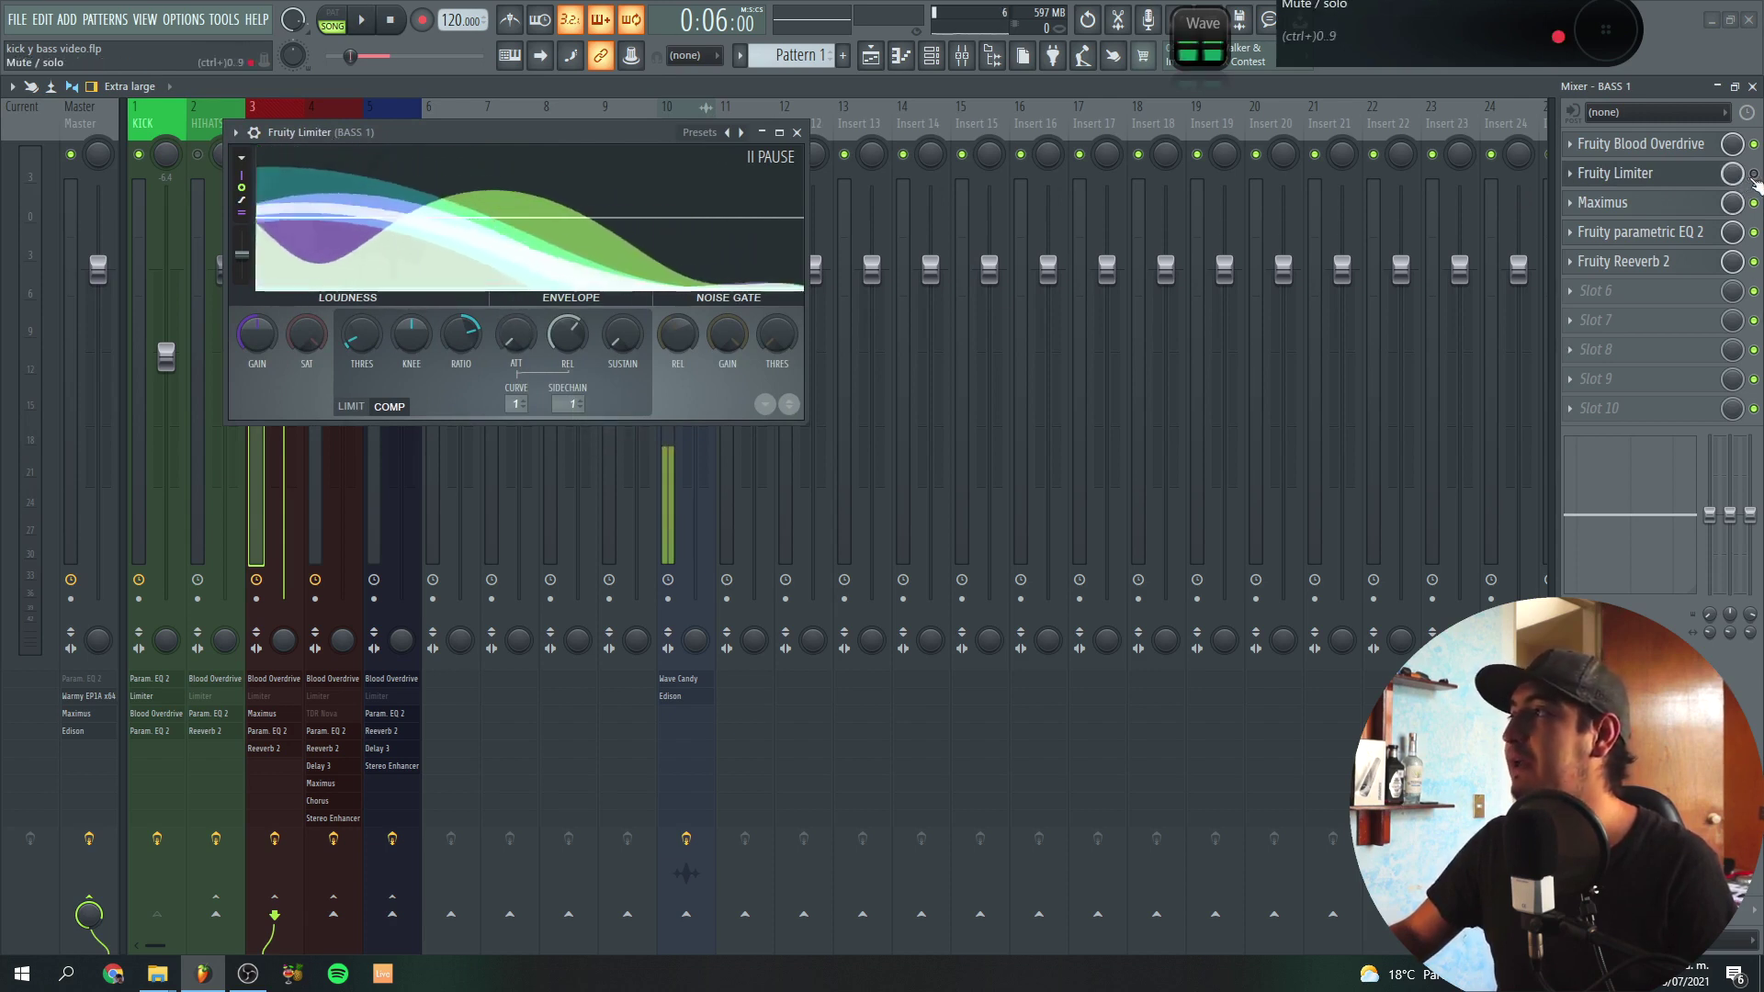
pyautogui.click(1754, 174)
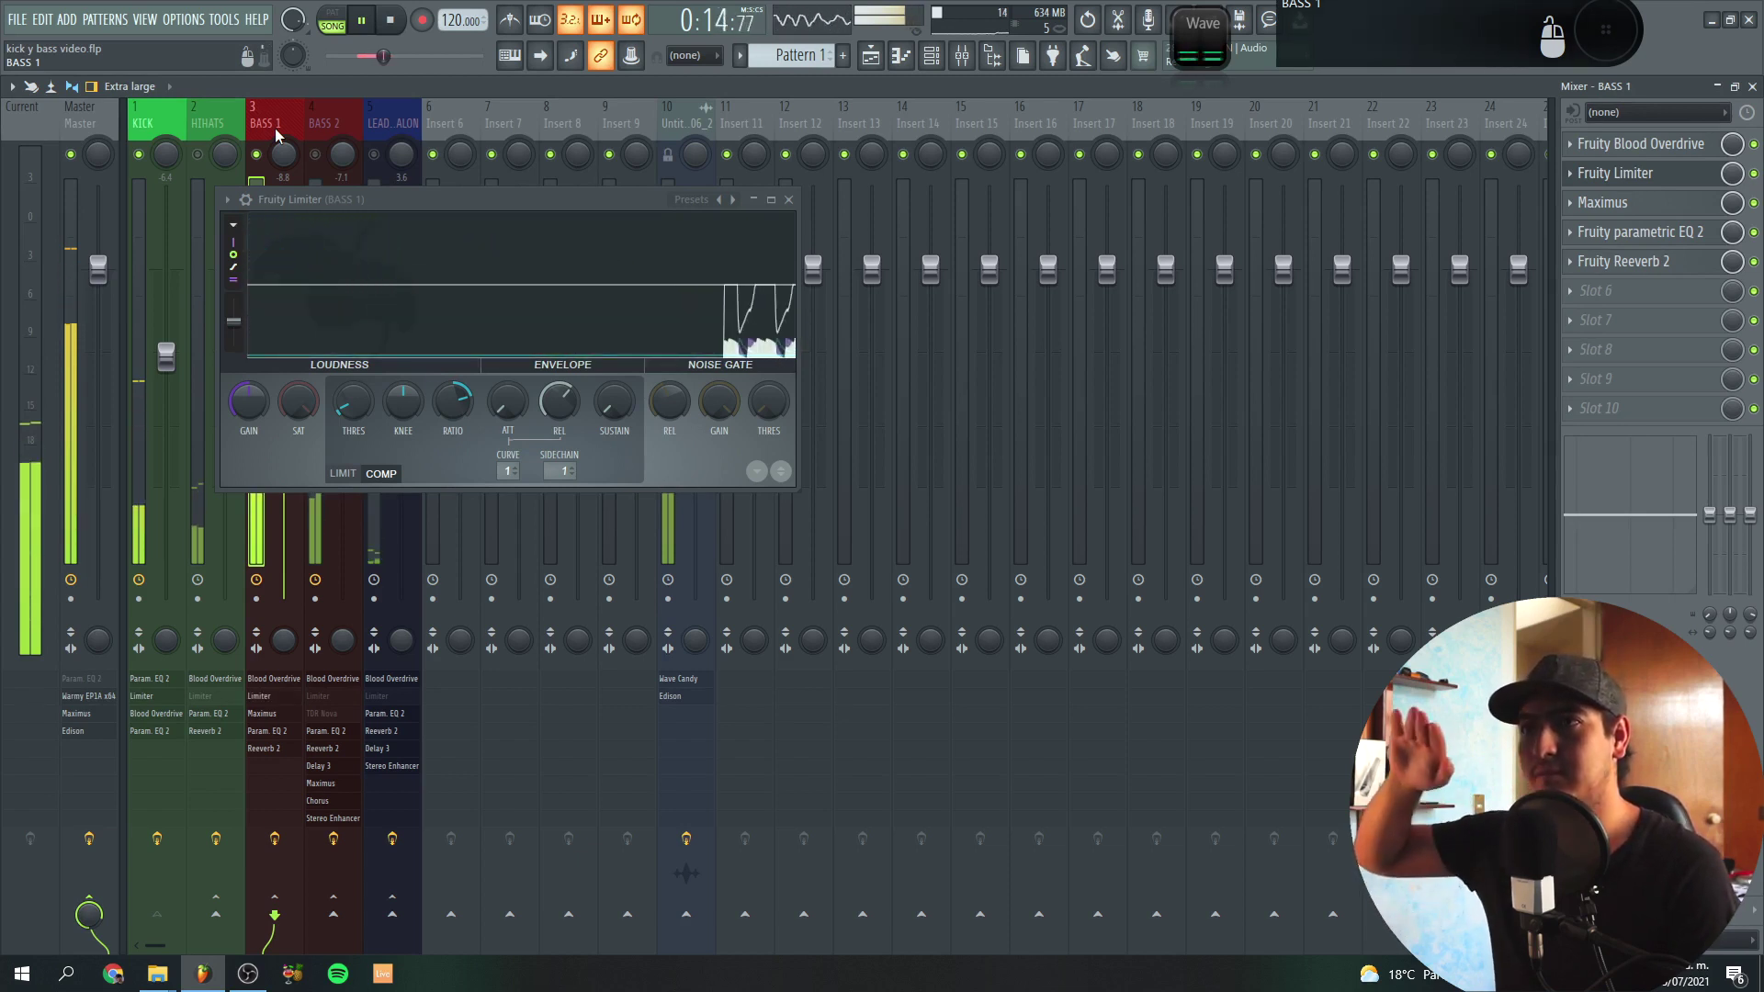
pyautogui.press('space')
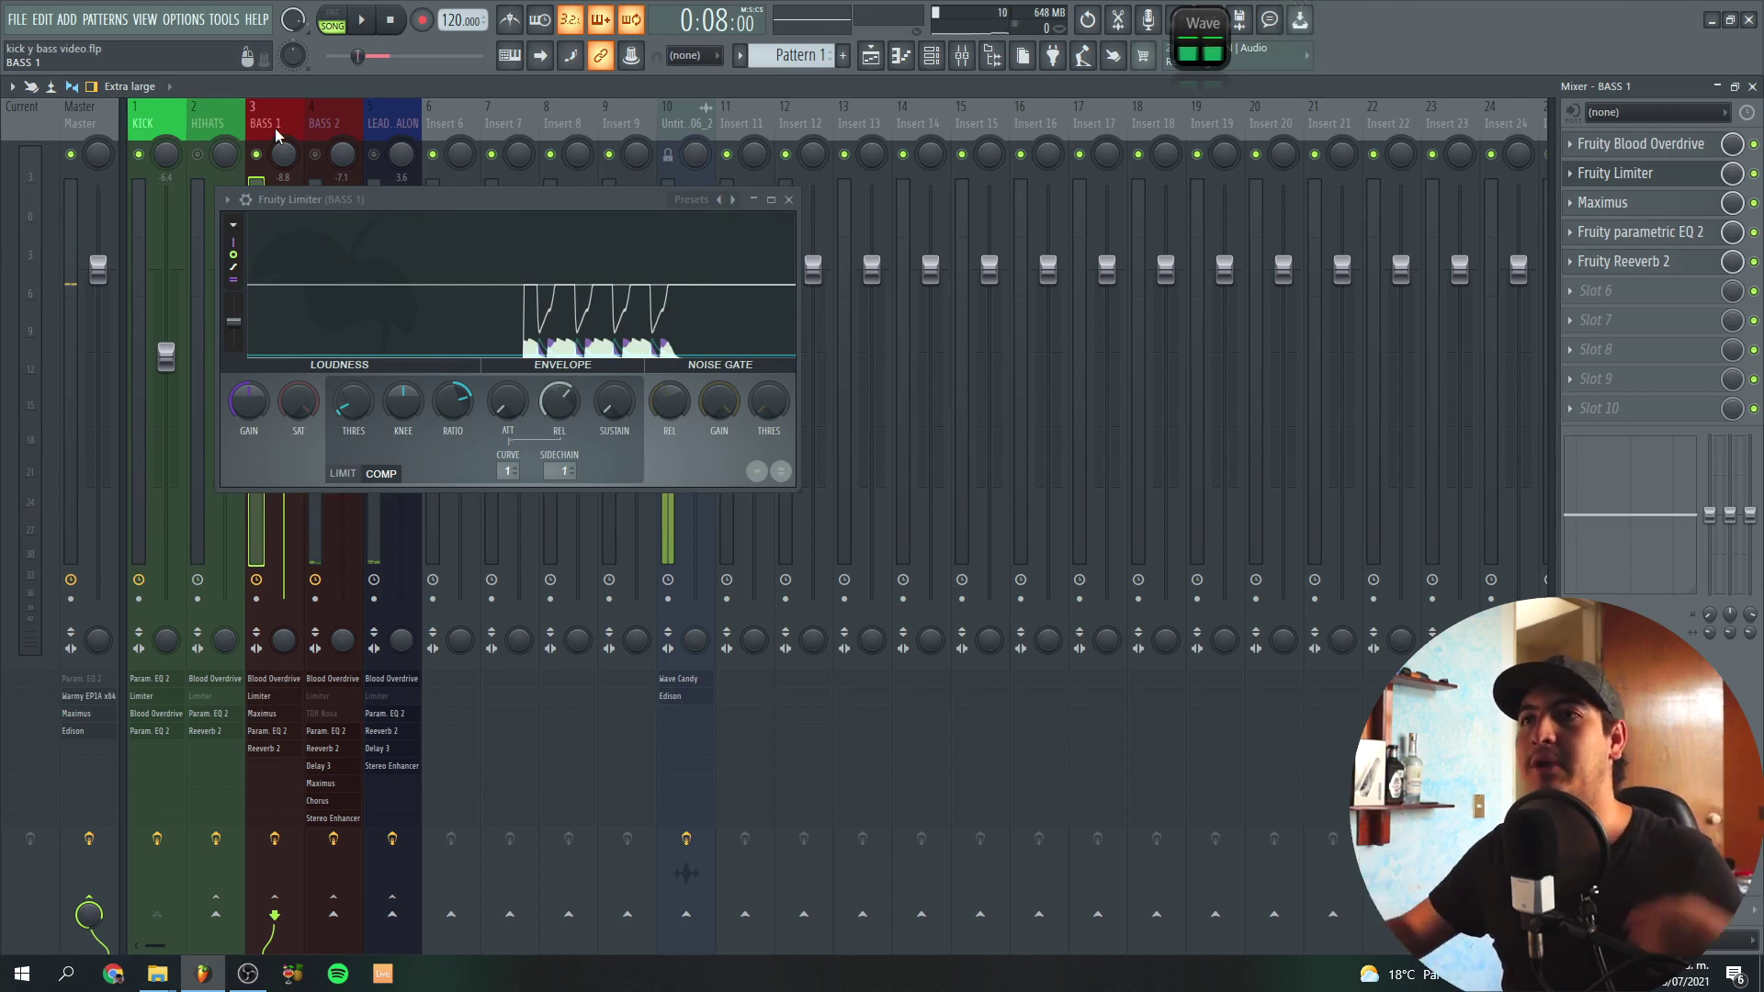
# - Mute BASS 1, unmute BASS 2, and open the BASS 2 Fruity Limiter in place of the BASS 1 one
pyautogui.click(326, 135)
pyautogui.rightClick(317, 155)
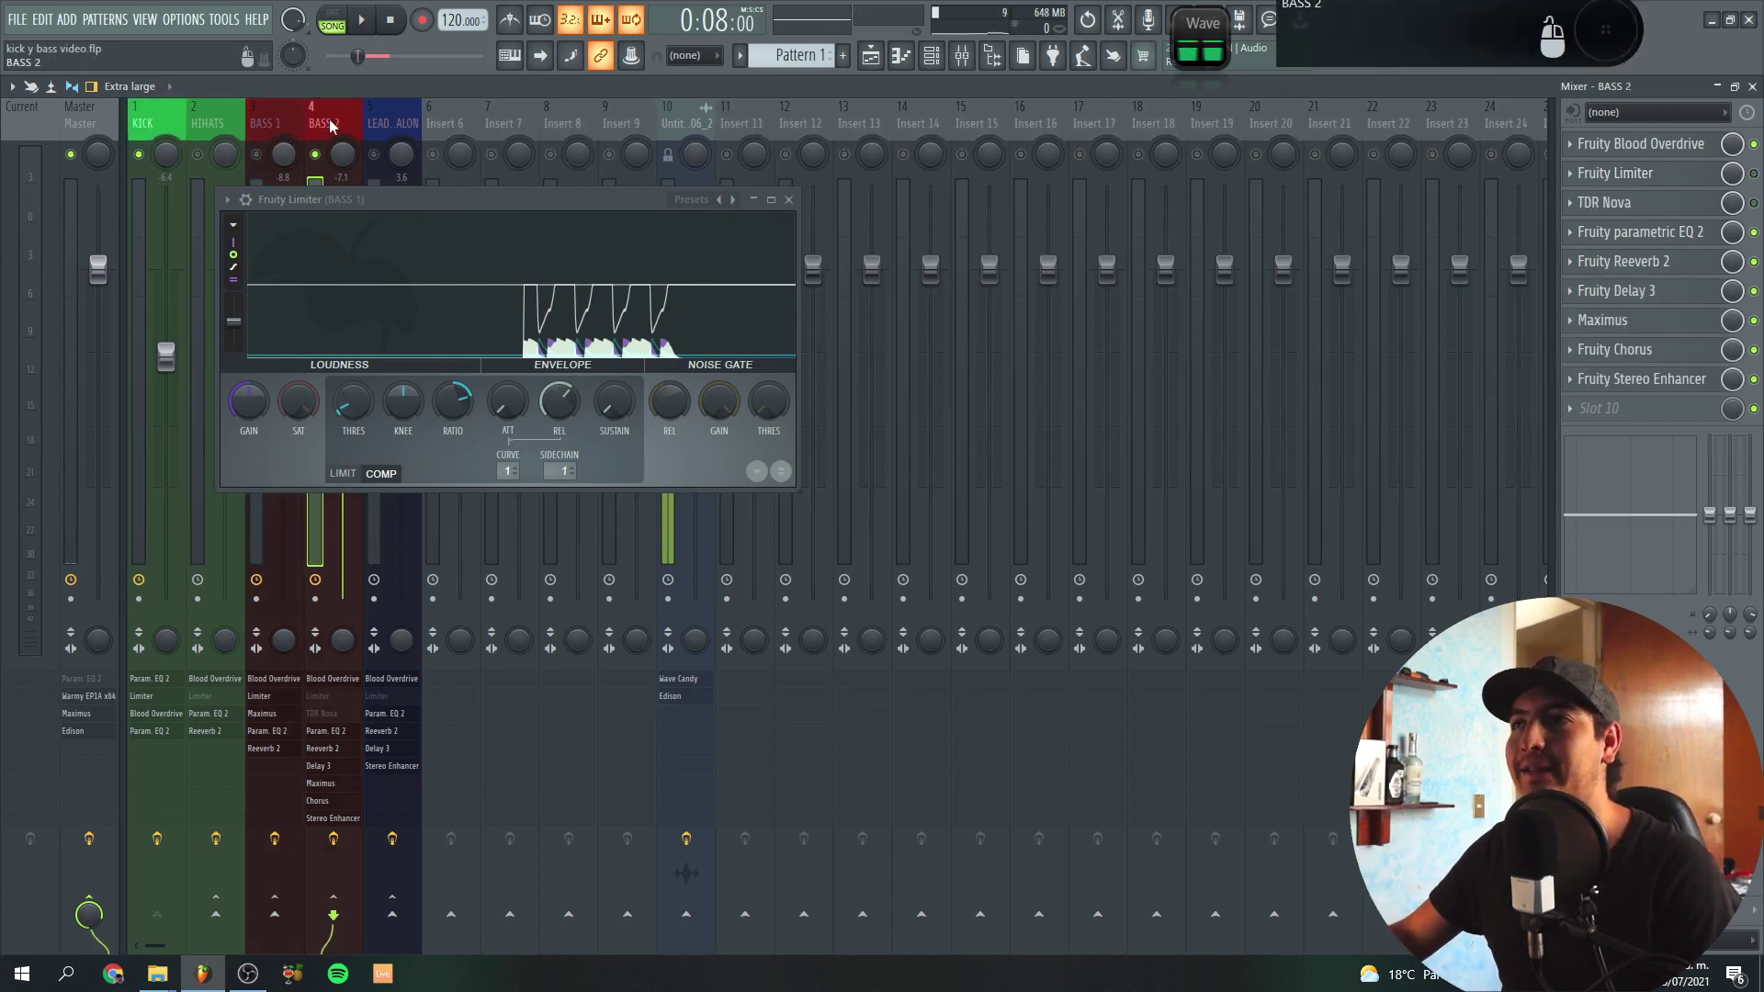
pyautogui.click(1648, 188)
pyautogui.moveTo(520, 135); pyautogui.dragTo(519, 240)
pyautogui.click(789, 200)
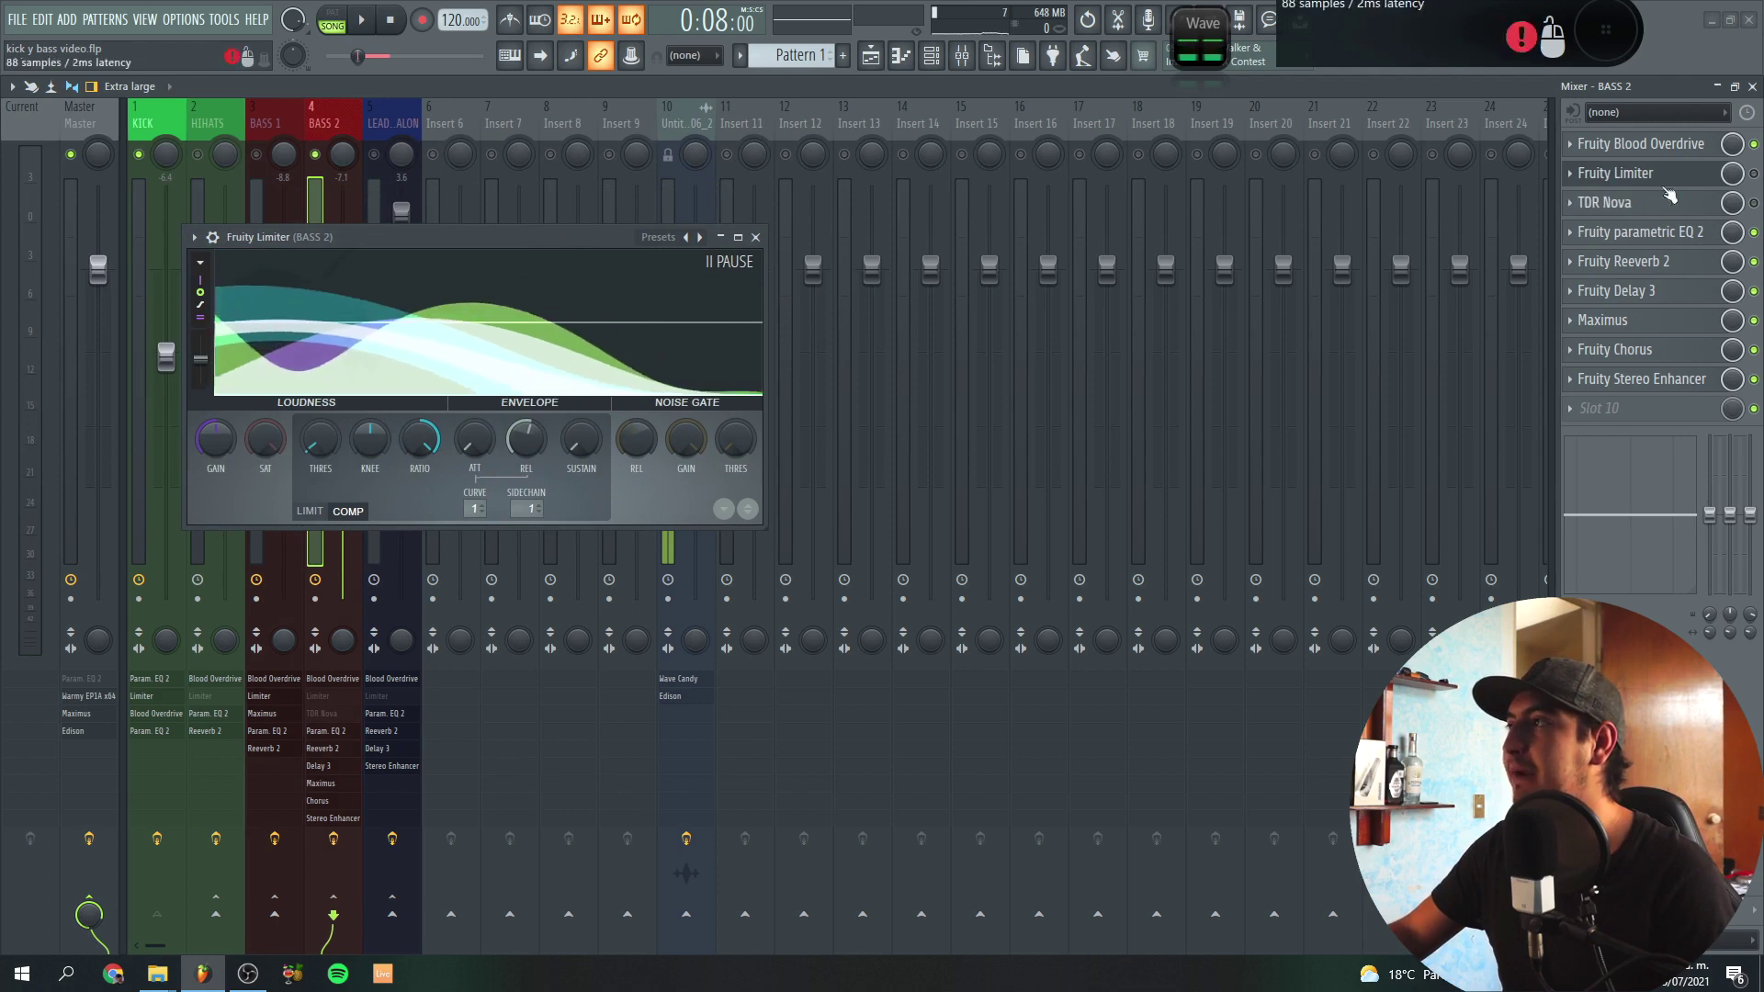
# - Compare playback of BASS 2 with its Fruity Limiter bypassed and enabled
pyautogui.press('space')
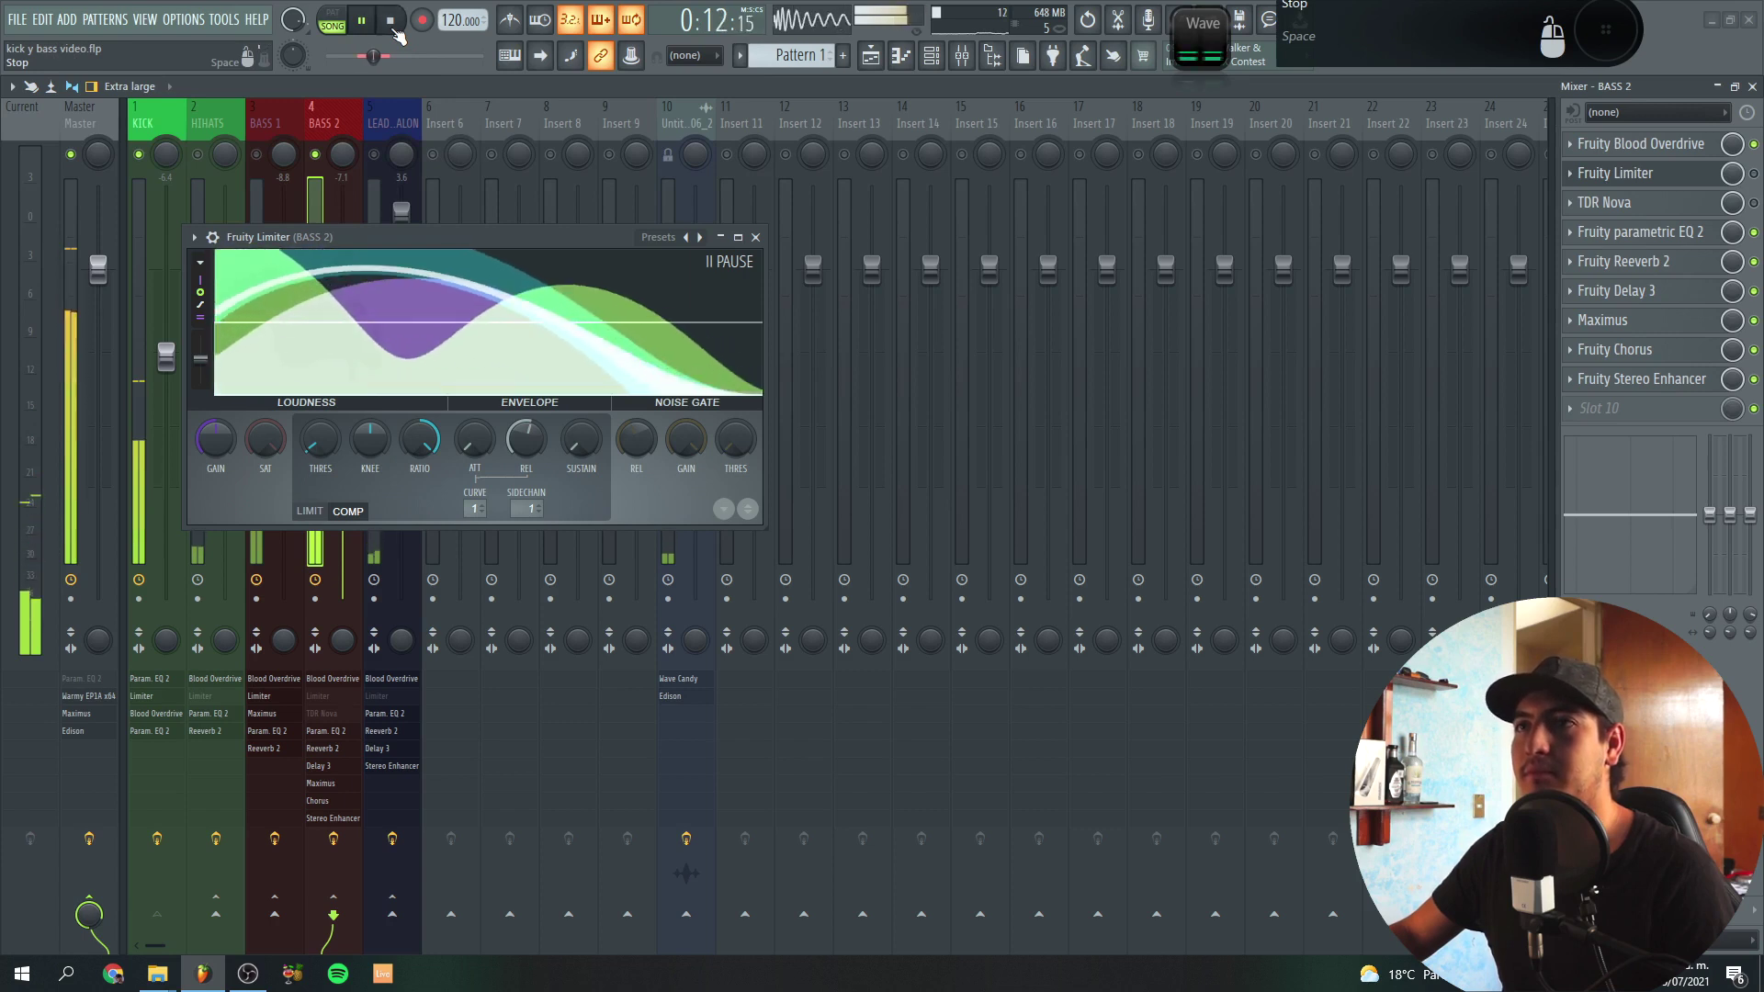
pyautogui.click(394, 26)
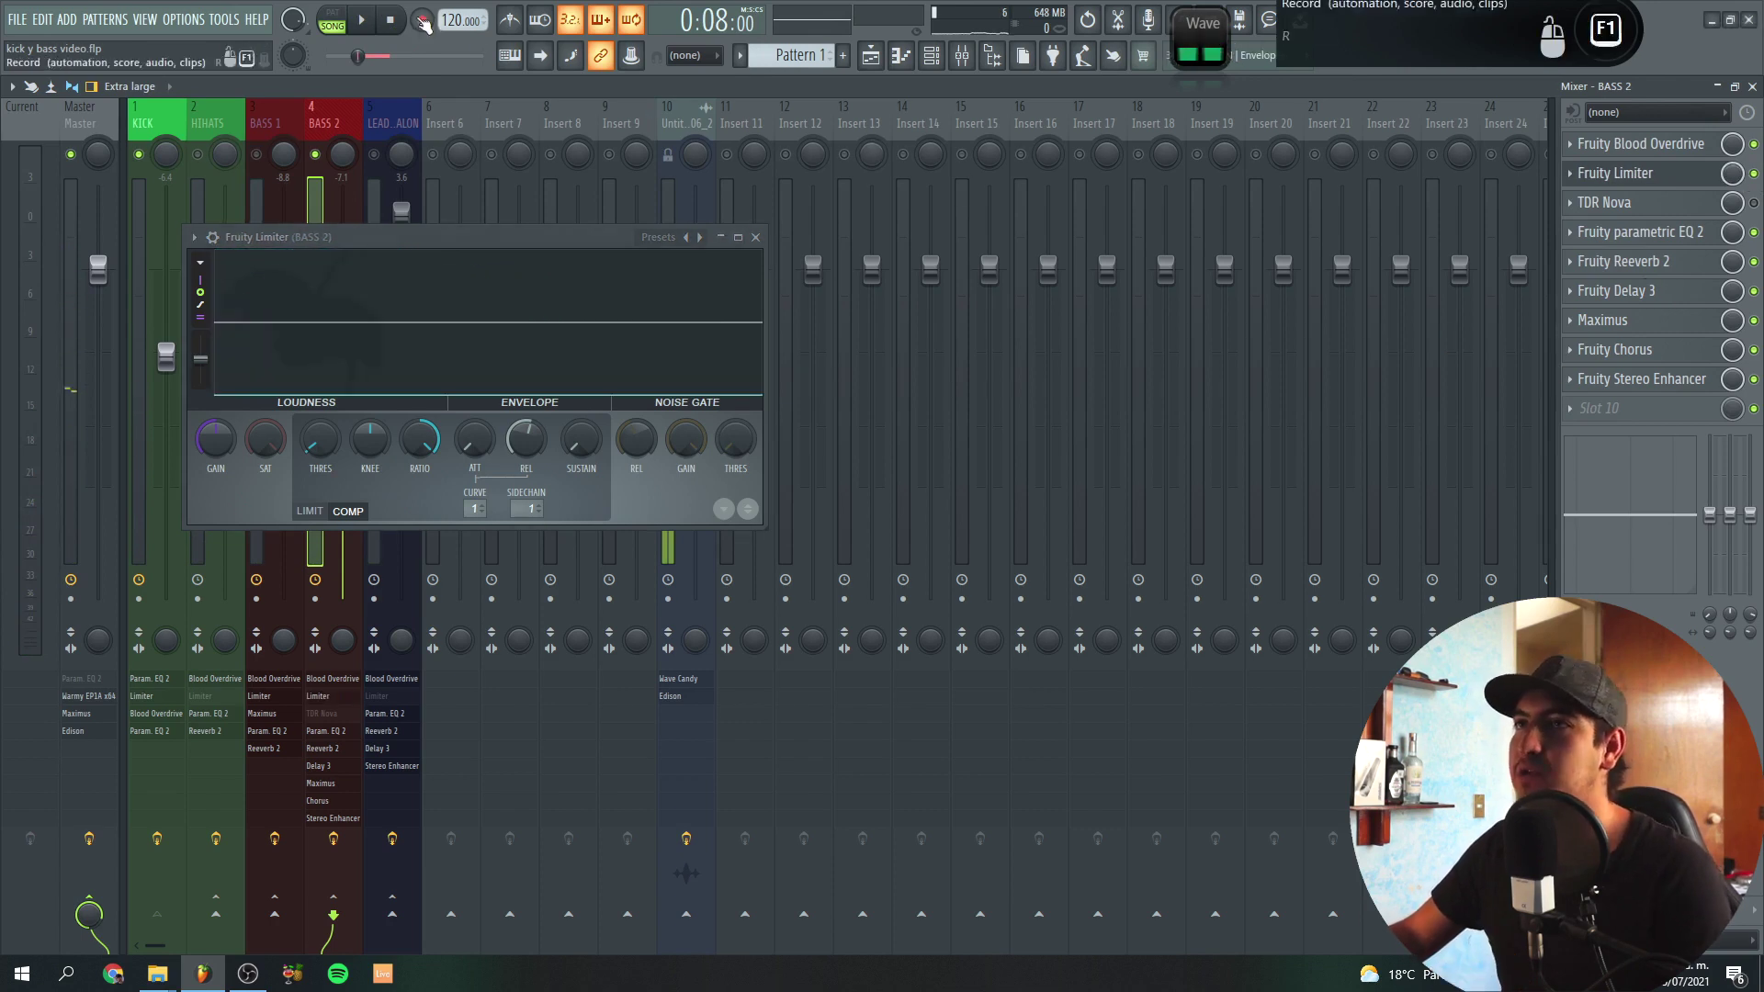
pyautogui.press('space')
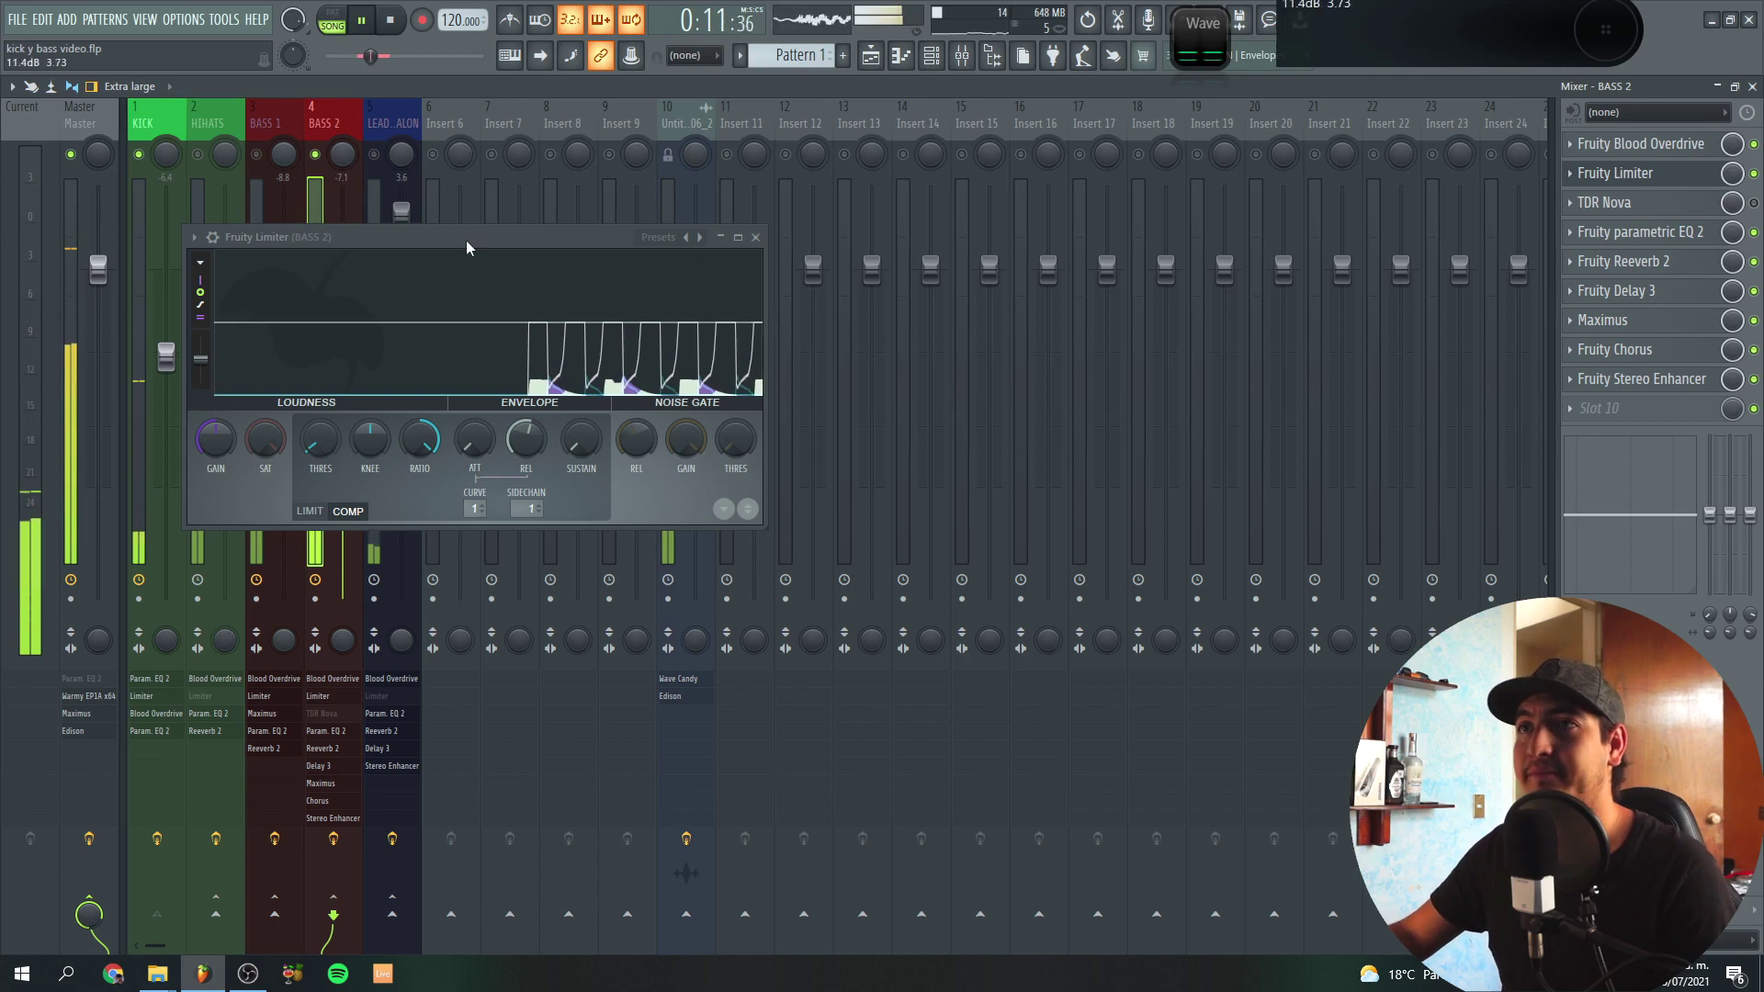
pyautogui.click(396, 27)
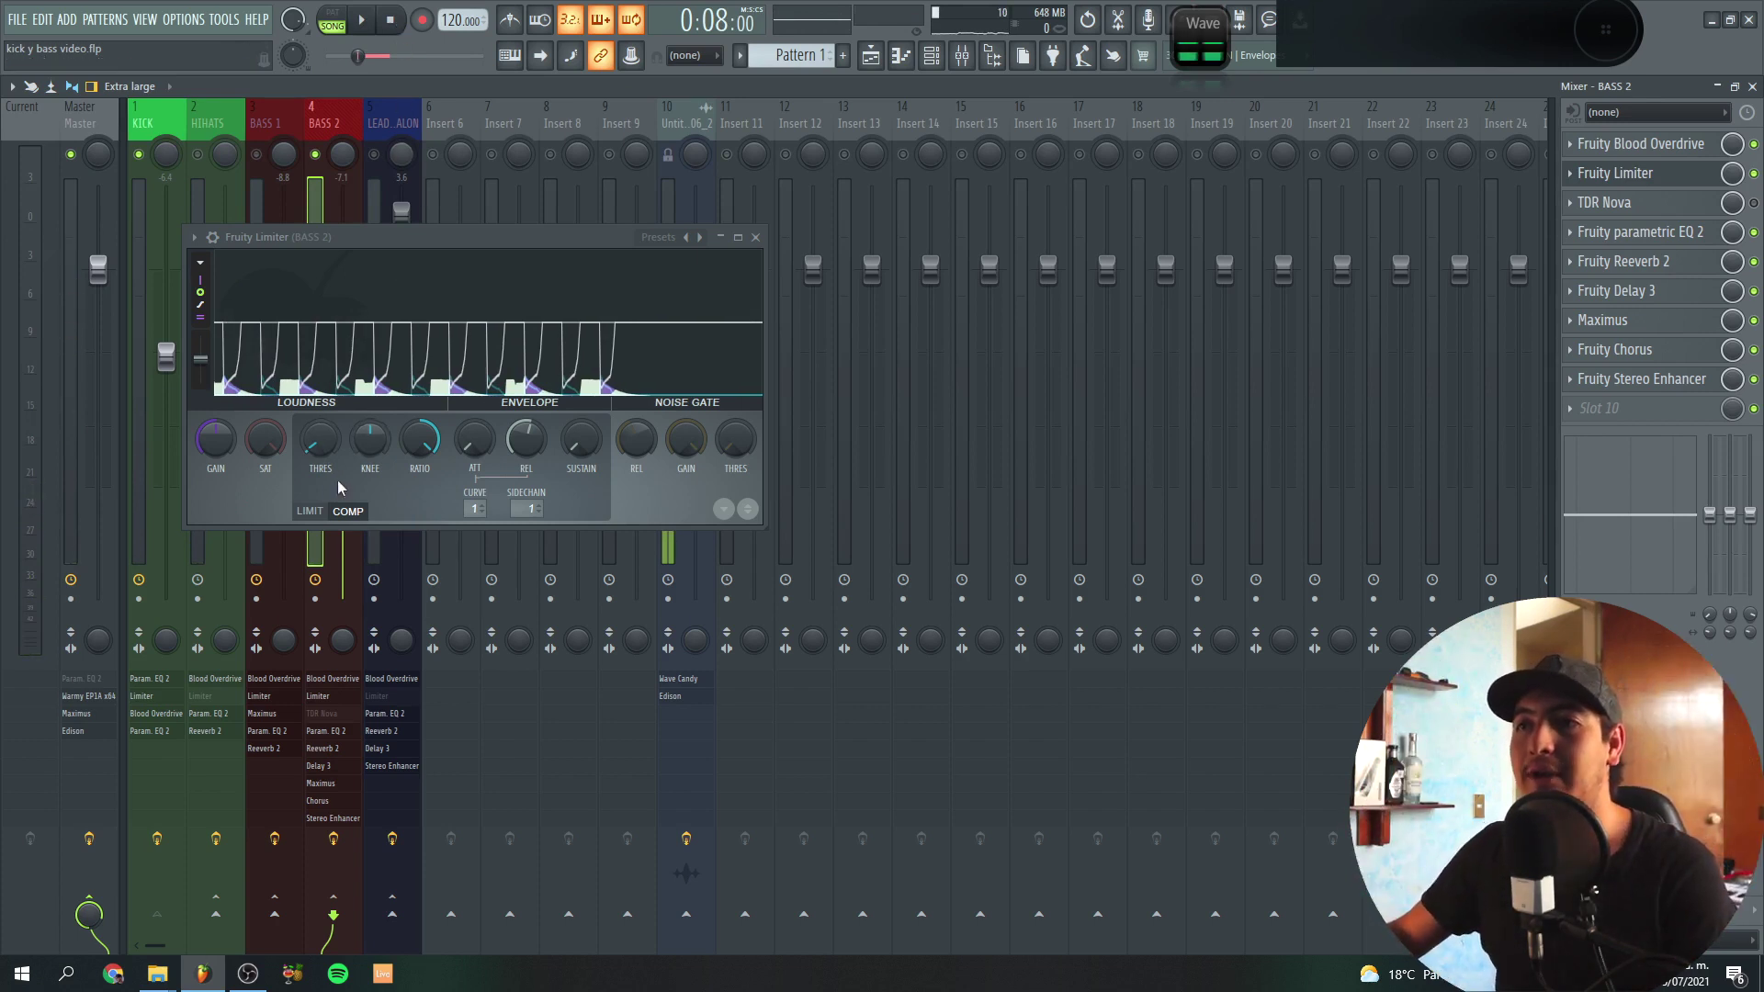
# - Bypass the Fruity Limiter on BASS 2, enable TDR Nova instead, and show its Ext SC sidechain option
pyautogui.click(1754, 174)
pyautogui.click(1697, 210)
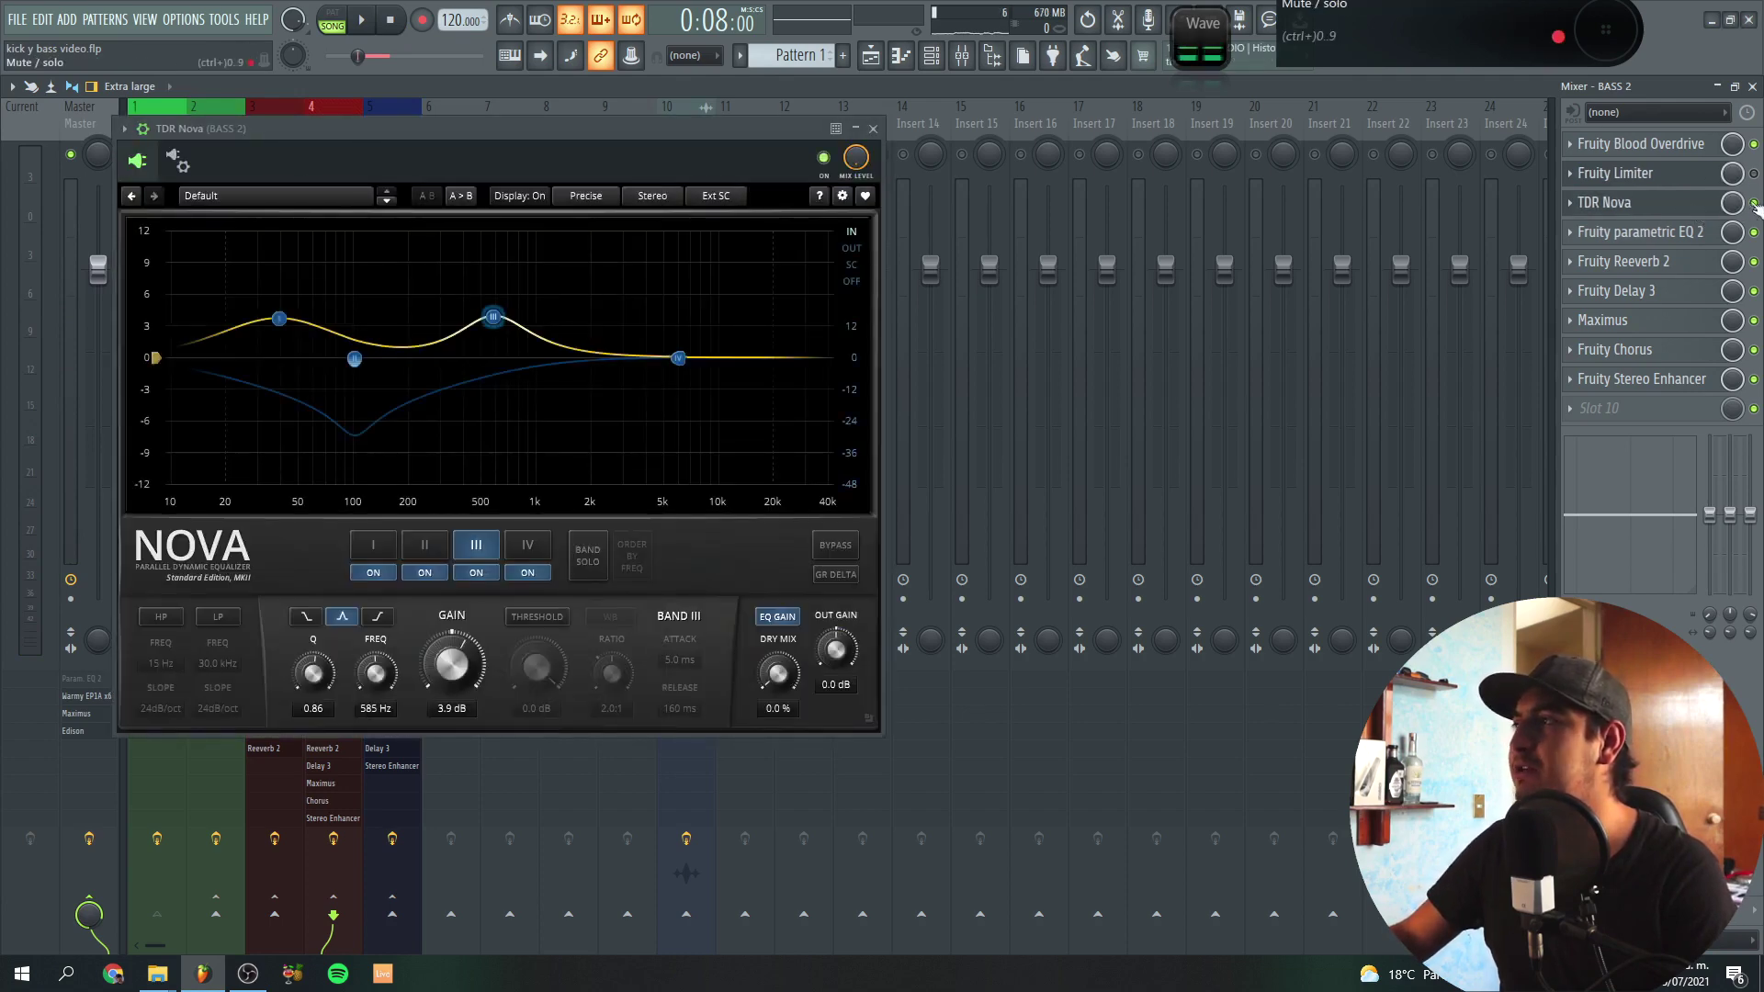
pyautogui.click(144, 129)
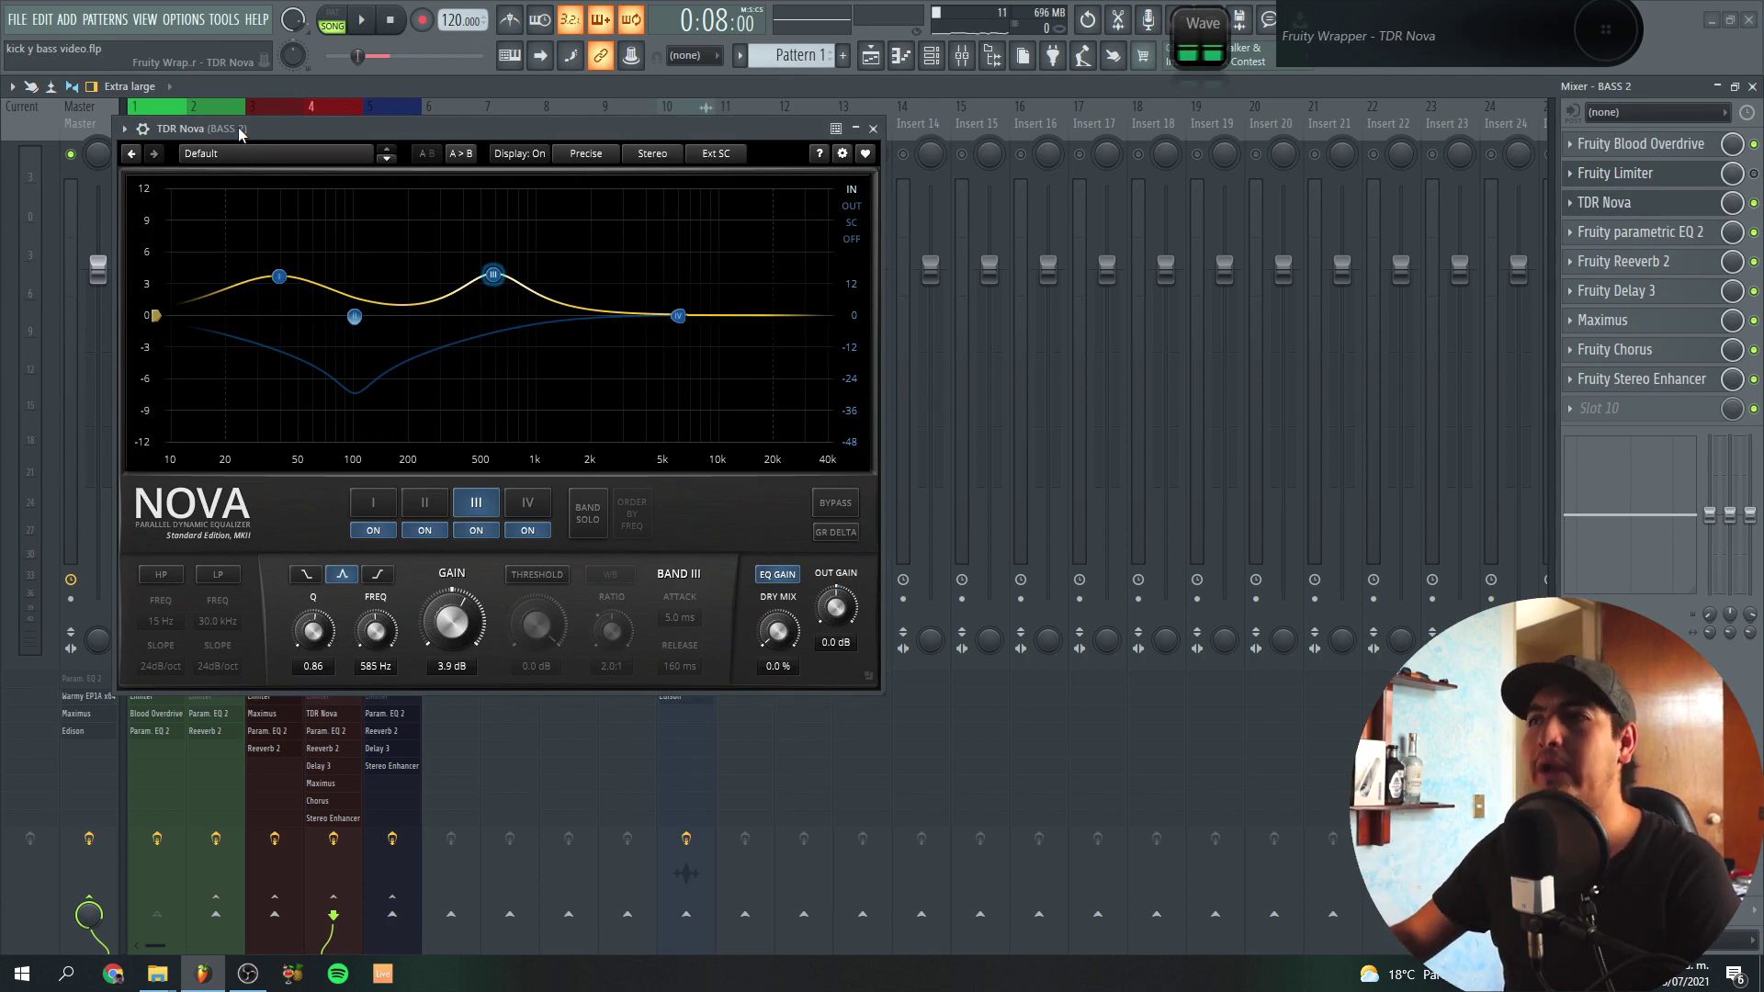
pyautogui.click(716, 155)
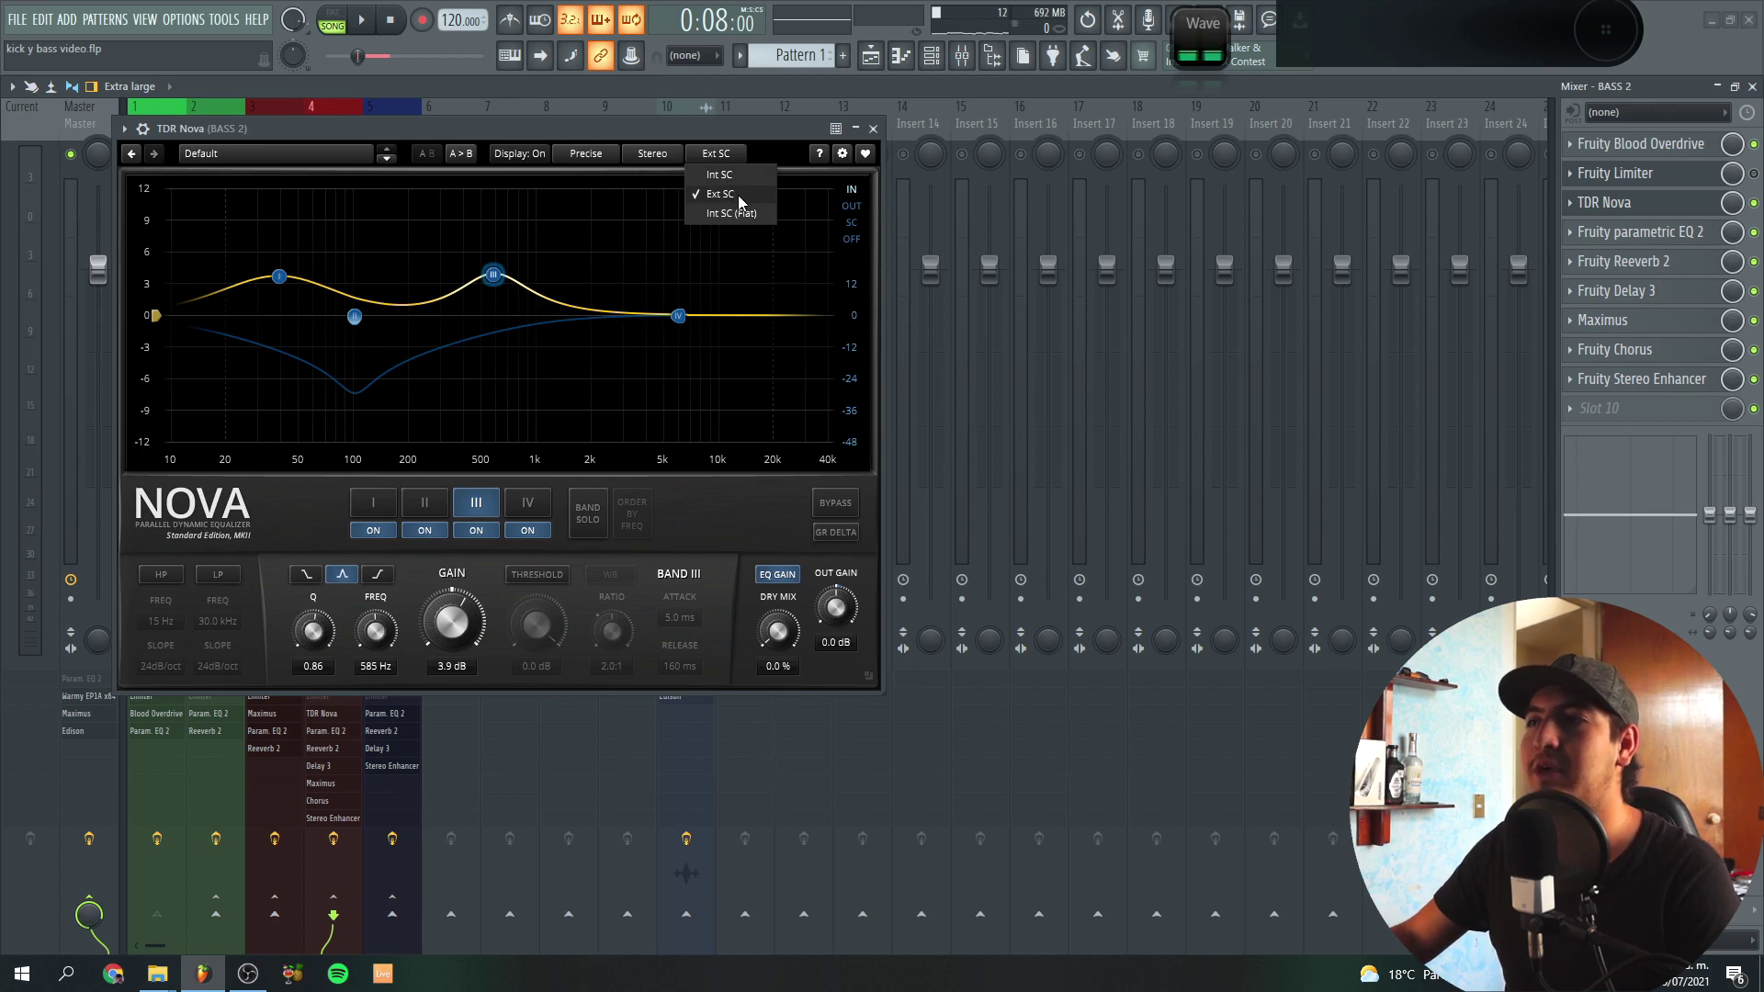
# - Check KICK as the Aux Input source in TDR Nova's processing connections, and close the plugin window
pyautogui.click(149, 145)
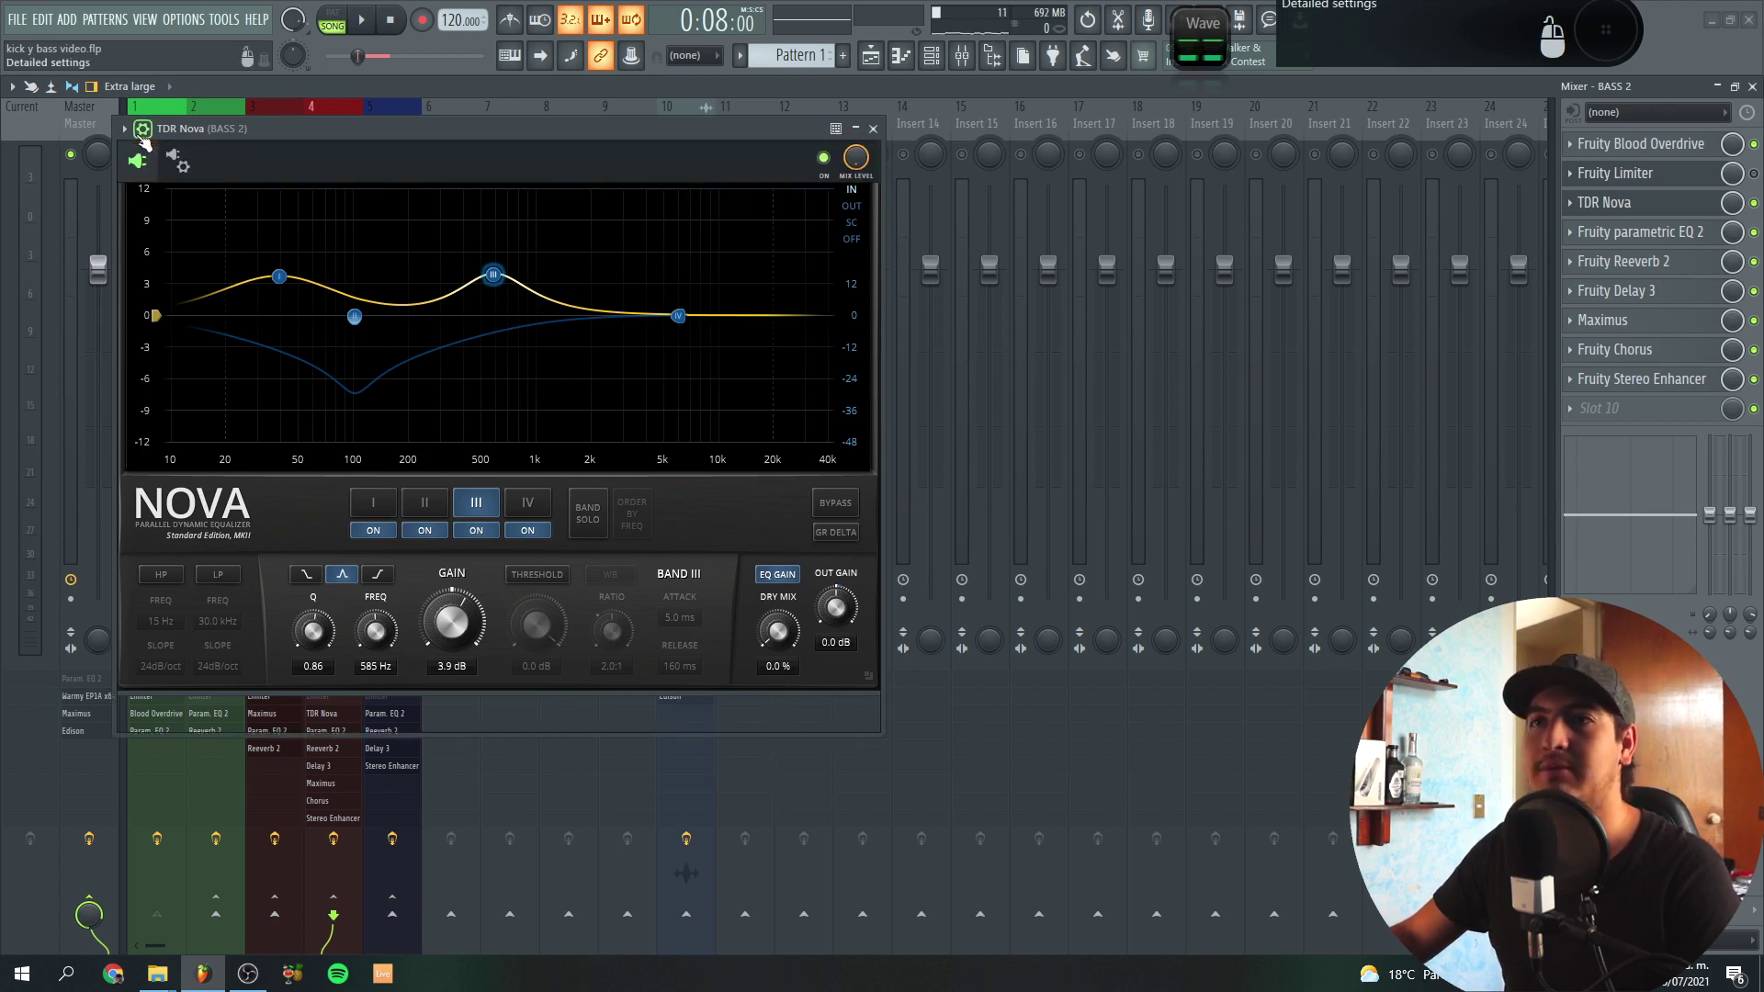
pyautogui.click(181, 167)
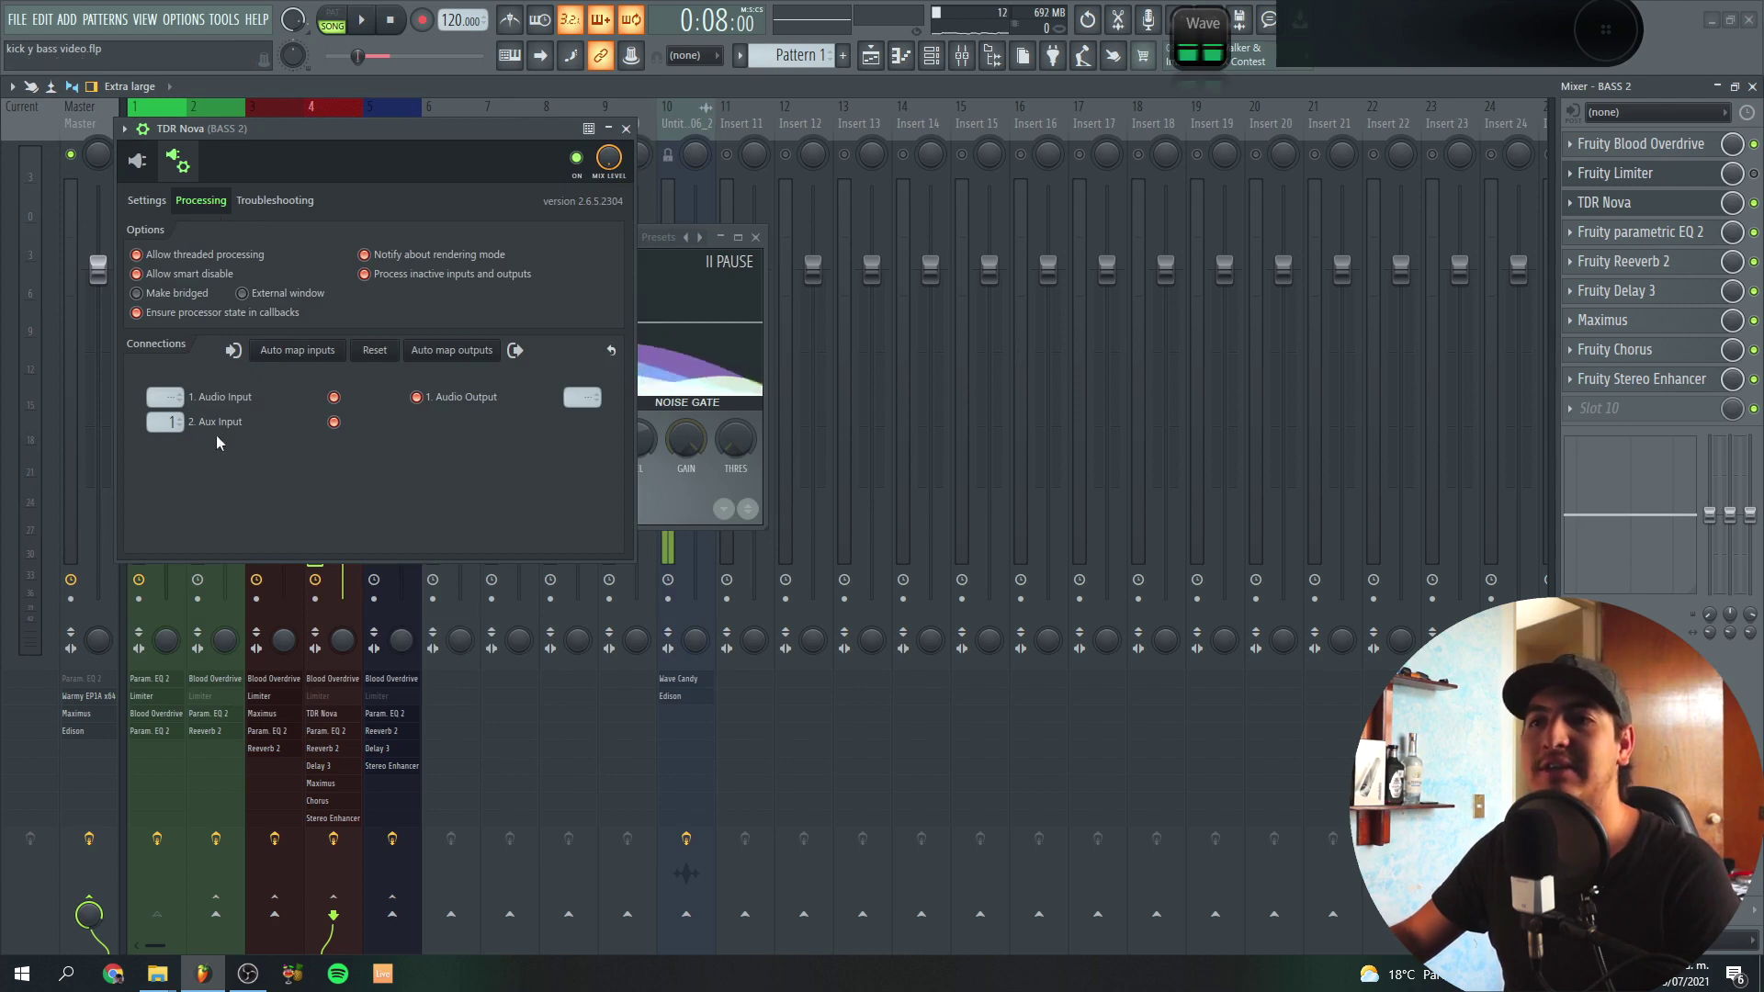
pyautogui.click(166, 422)
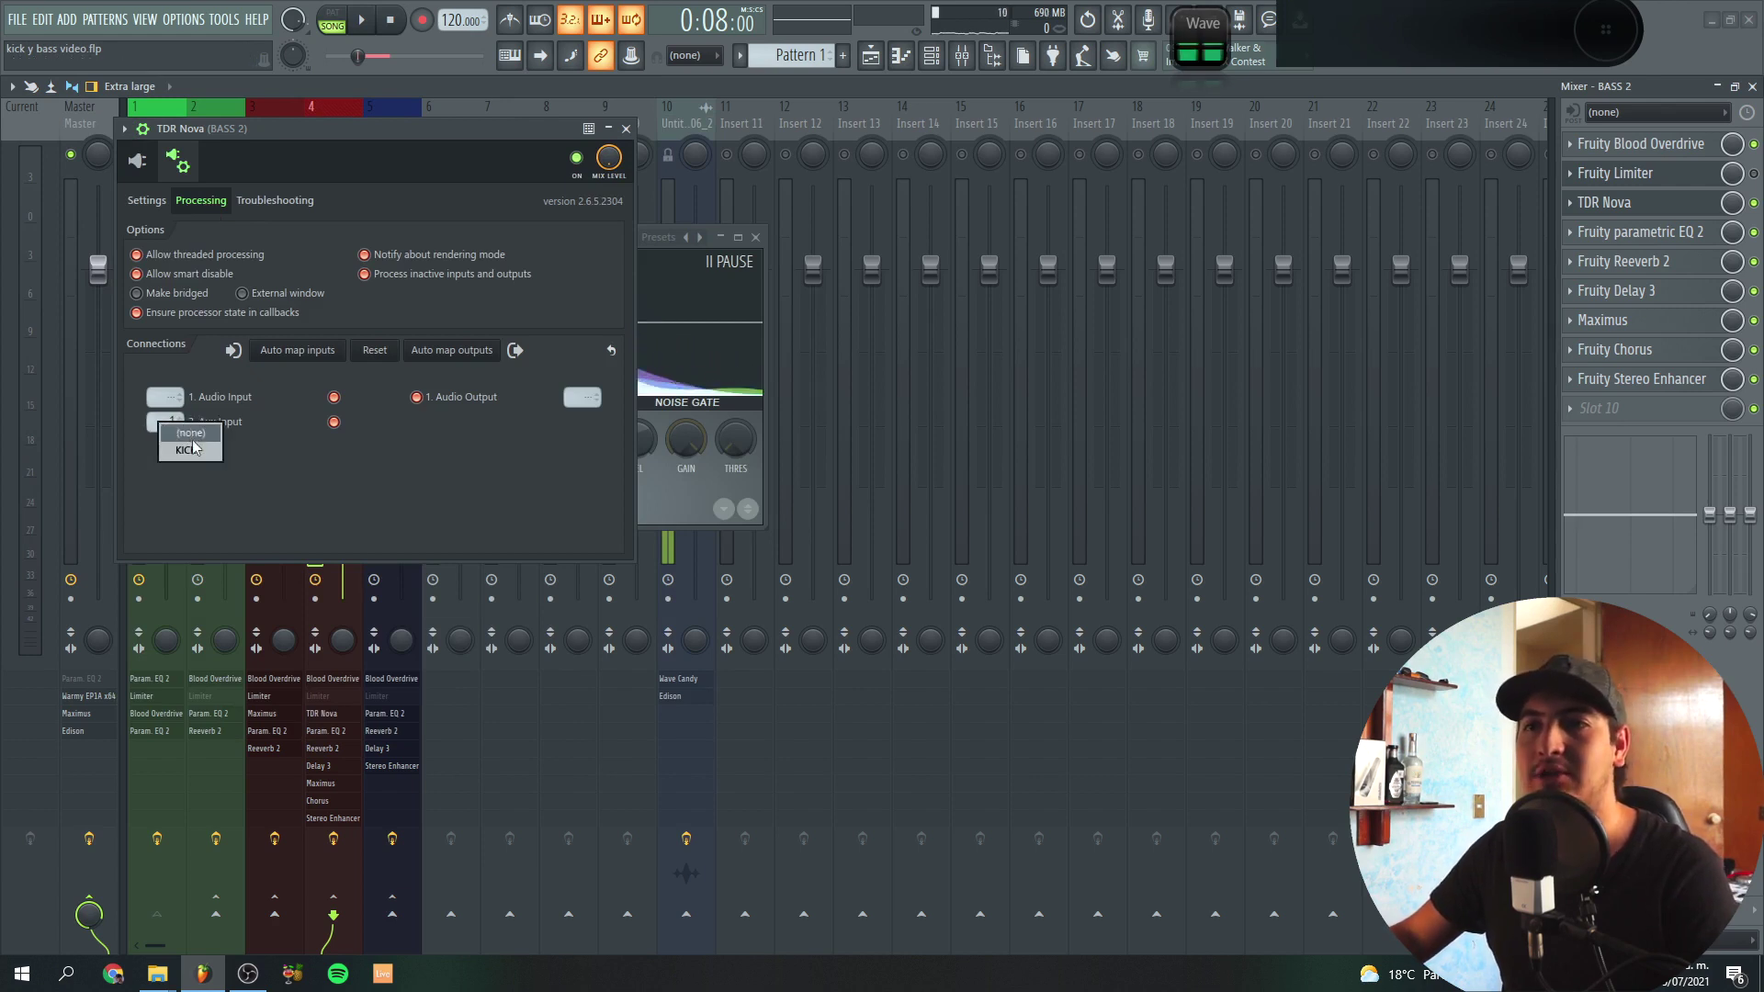
pyautogui.click(624, 131)
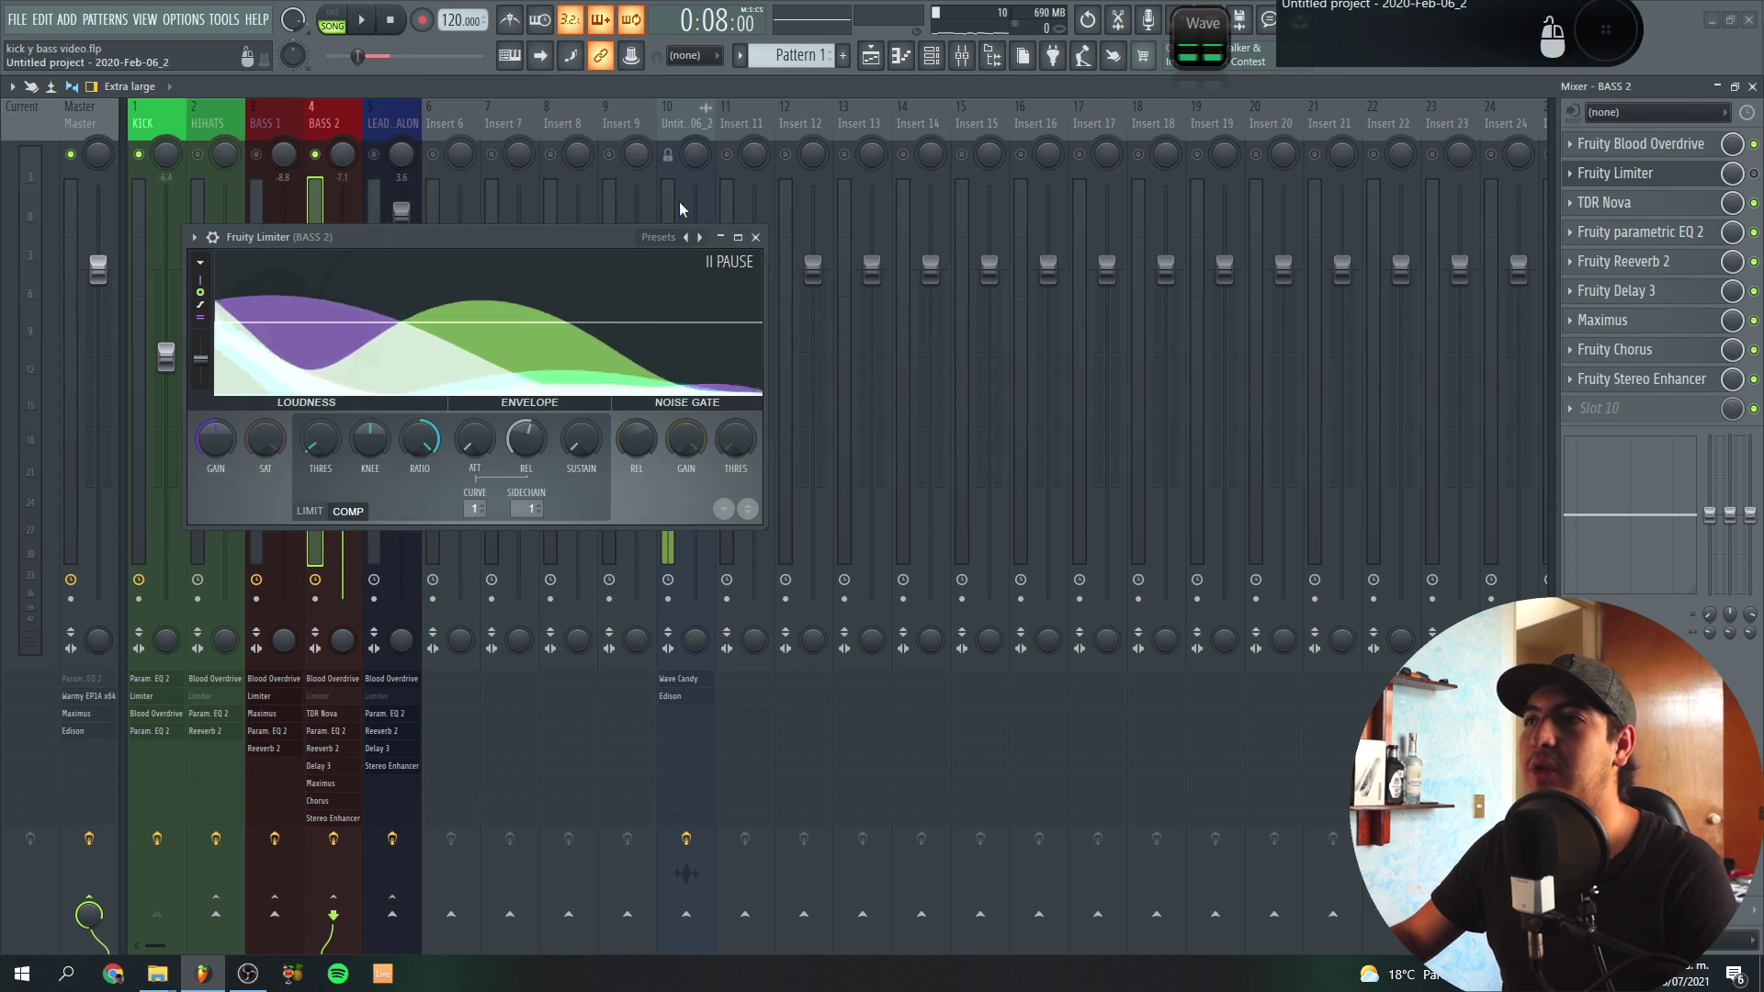
# - Close the Fruity Limiter and check the sidechain send options from KICK to BASS 2
pyautogui.click(756, 238)
pyautogui.click(167, 129)
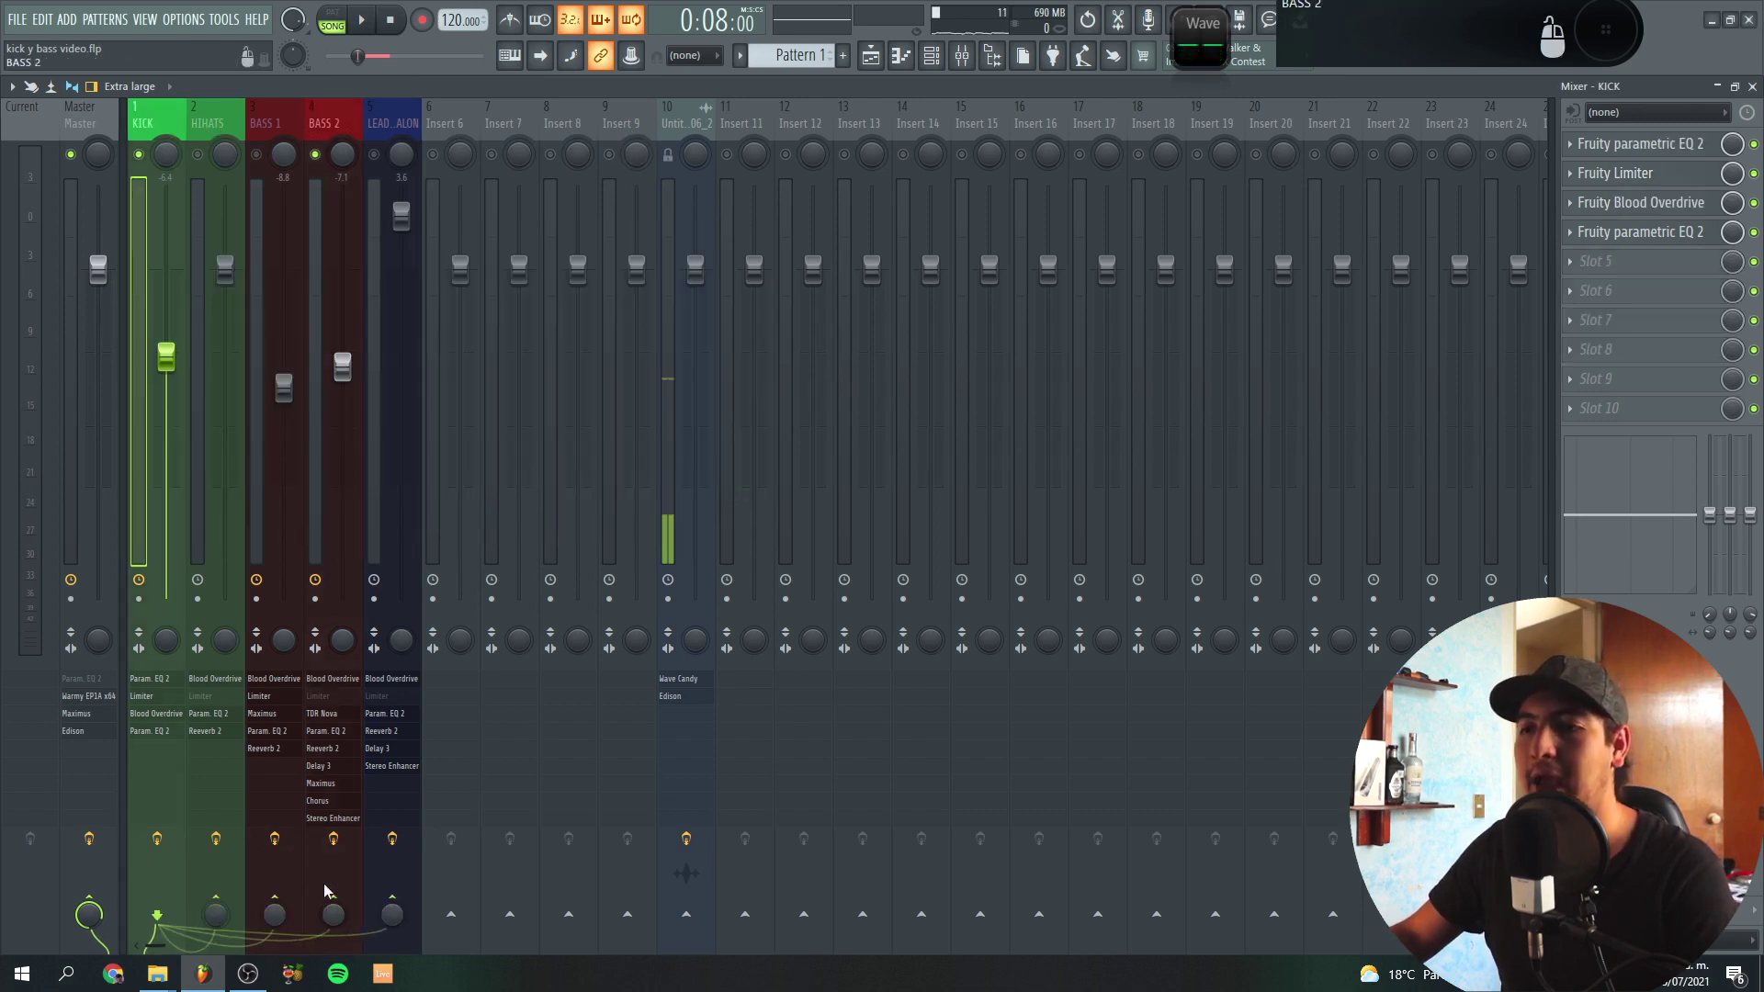
pyautogui.rightClick(337, 904)
pyautogui.click(408, 910)
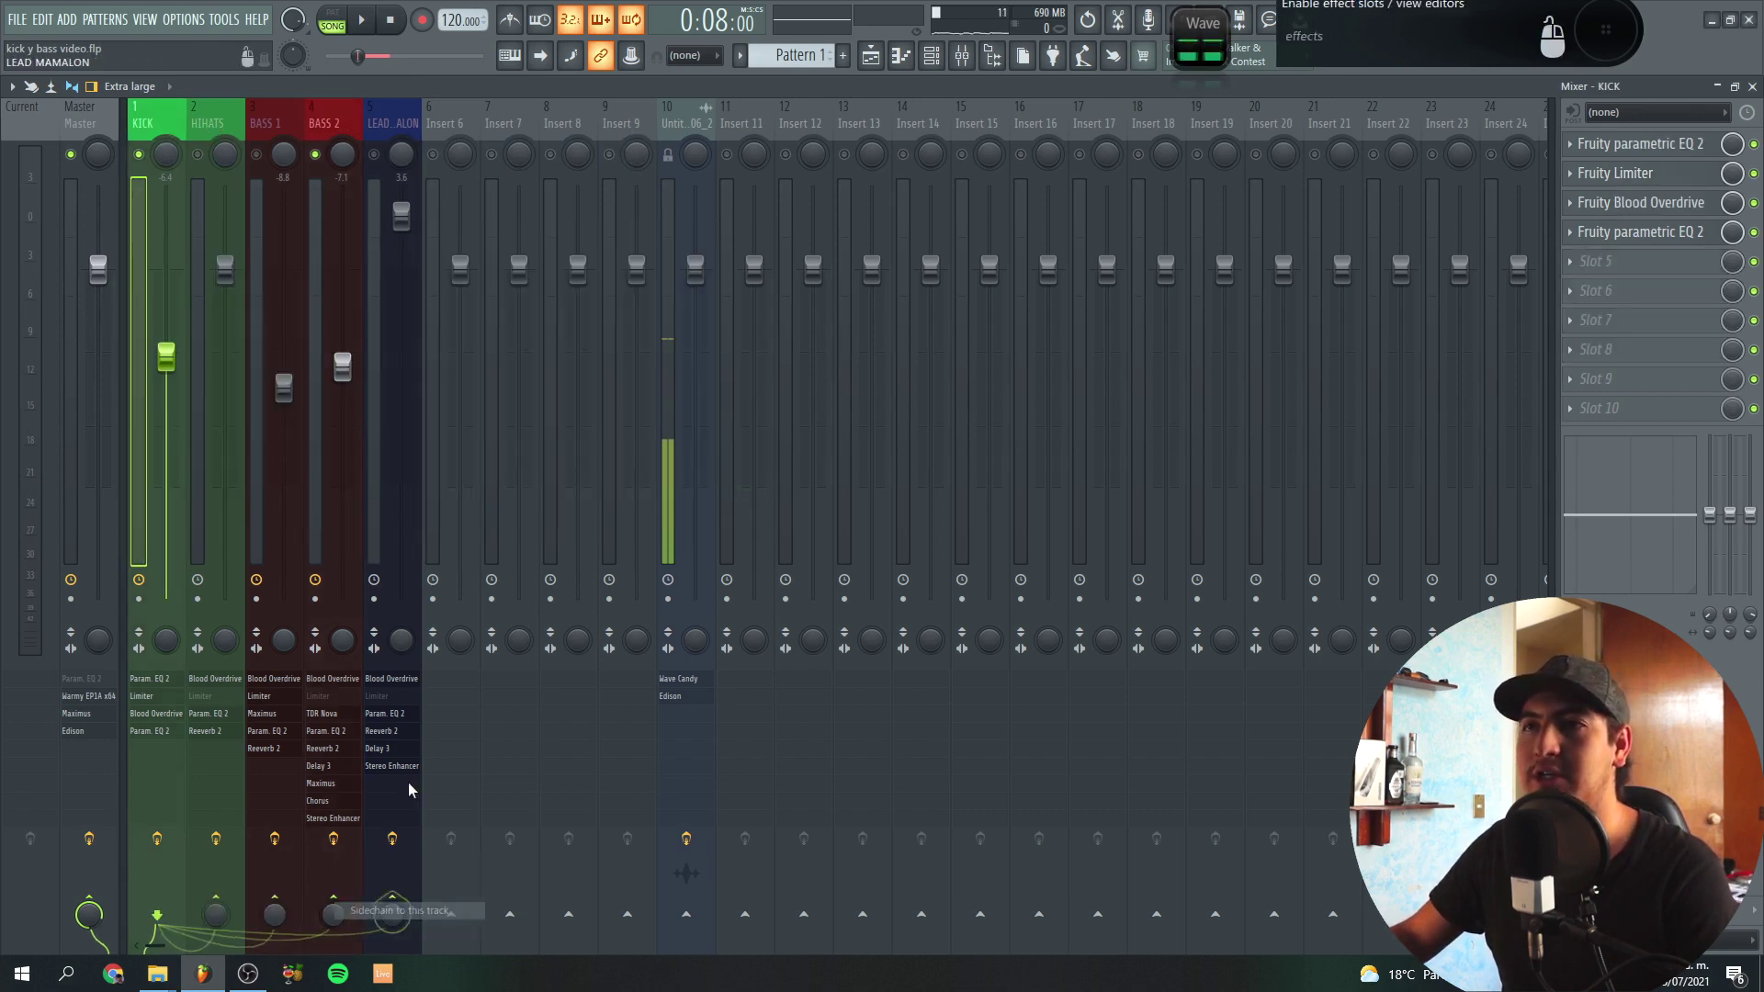
# - Reopen TDR Nova on BASS 2 in its equalizer view with the wrapper settings hidden
pyautogui.click(325, 281)
pyautogui.click(1668, 204)
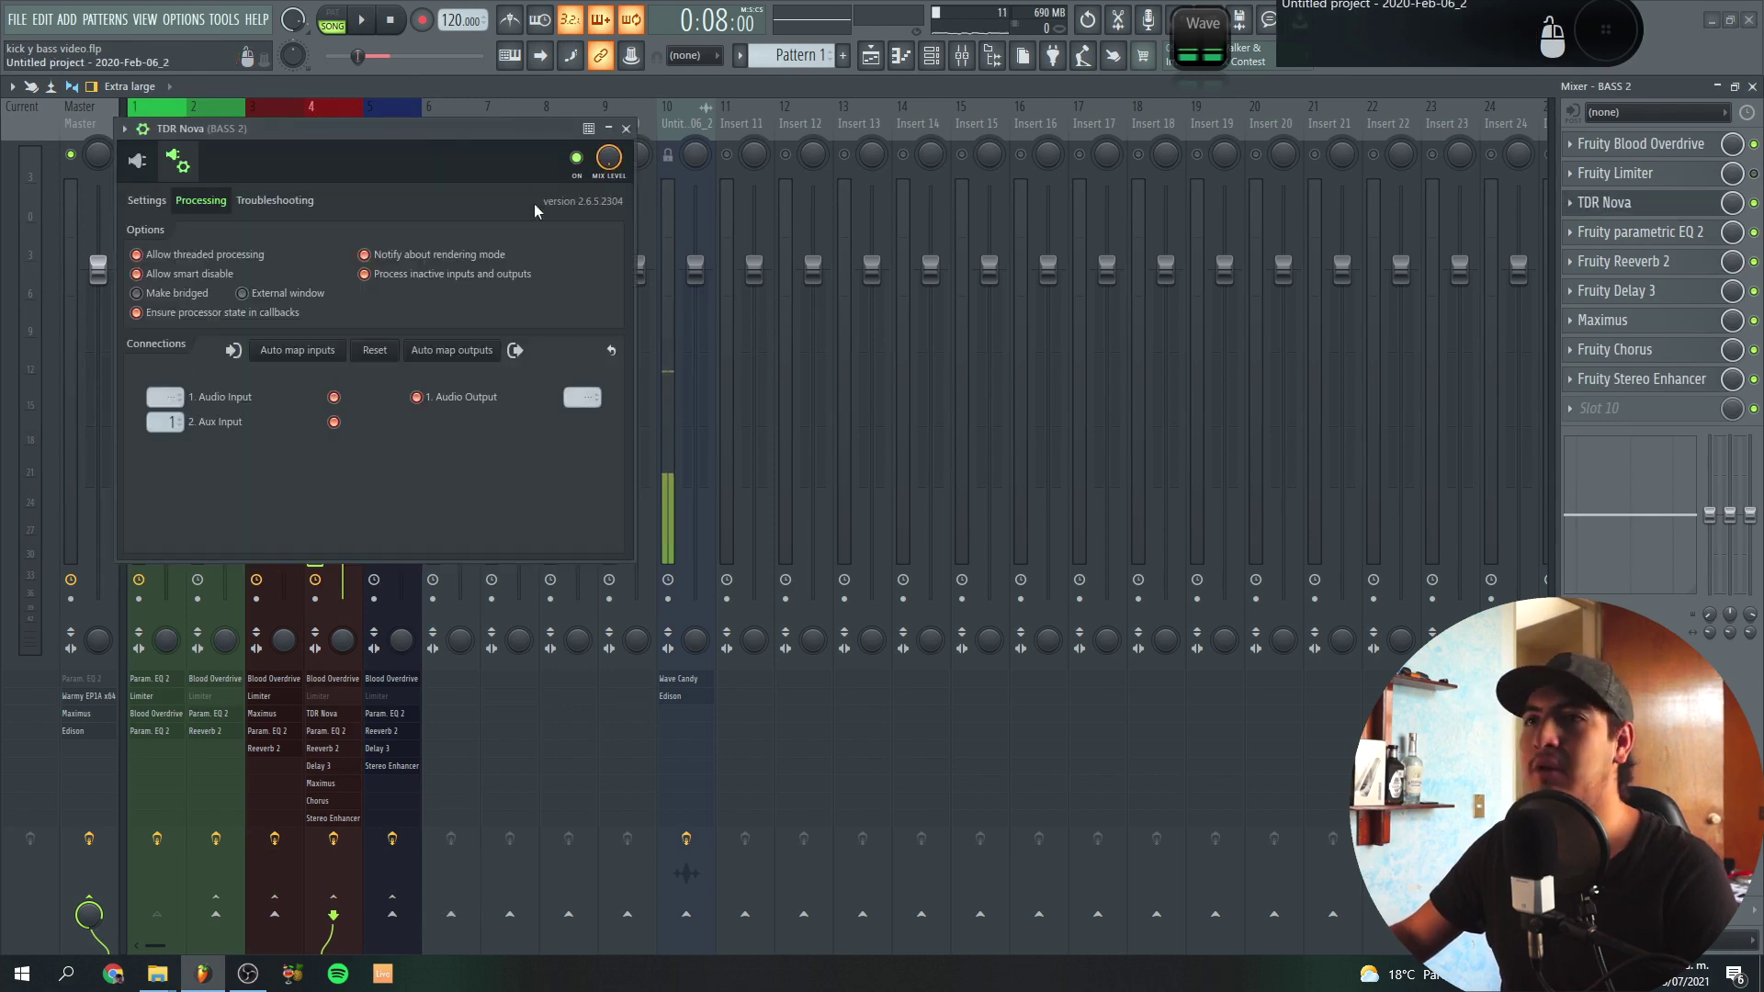
pyautogui.click(138, 162)
pyautogui.click(143, 131)
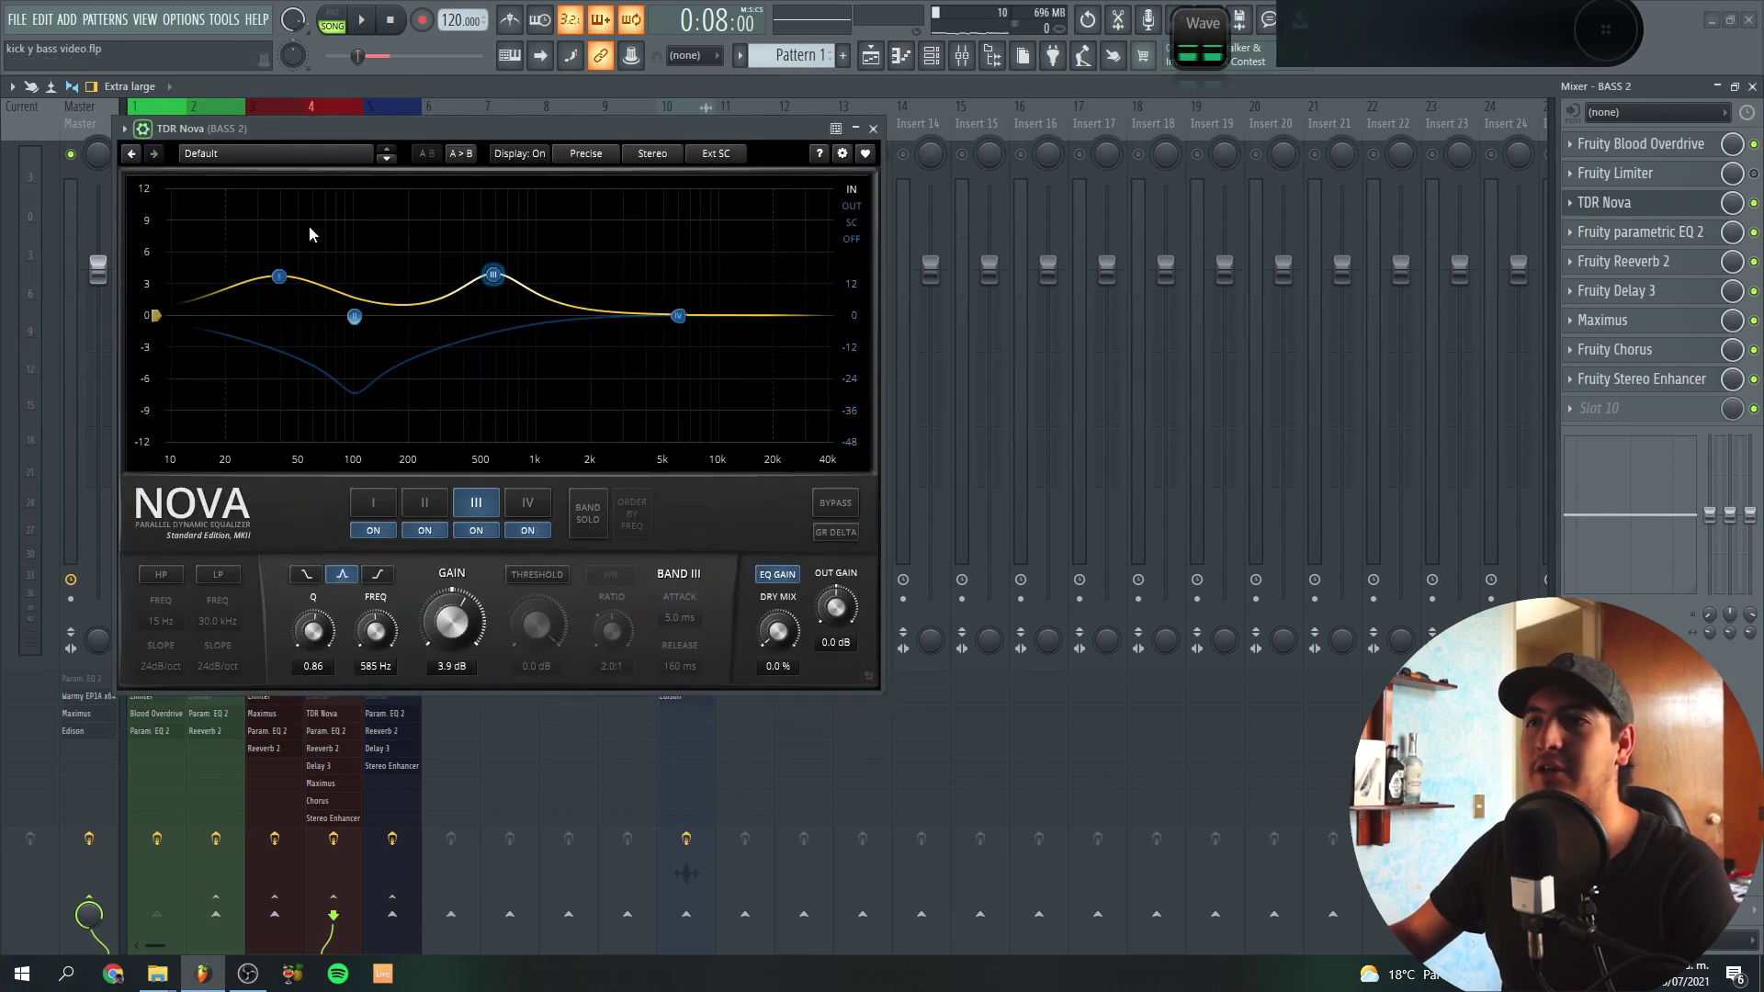
# - Review TDR Nova's EQ bands on BASS 2, including band II's threshold, ratio, attack and release settings at 102 Hz
pyautogui.click(355, 318)
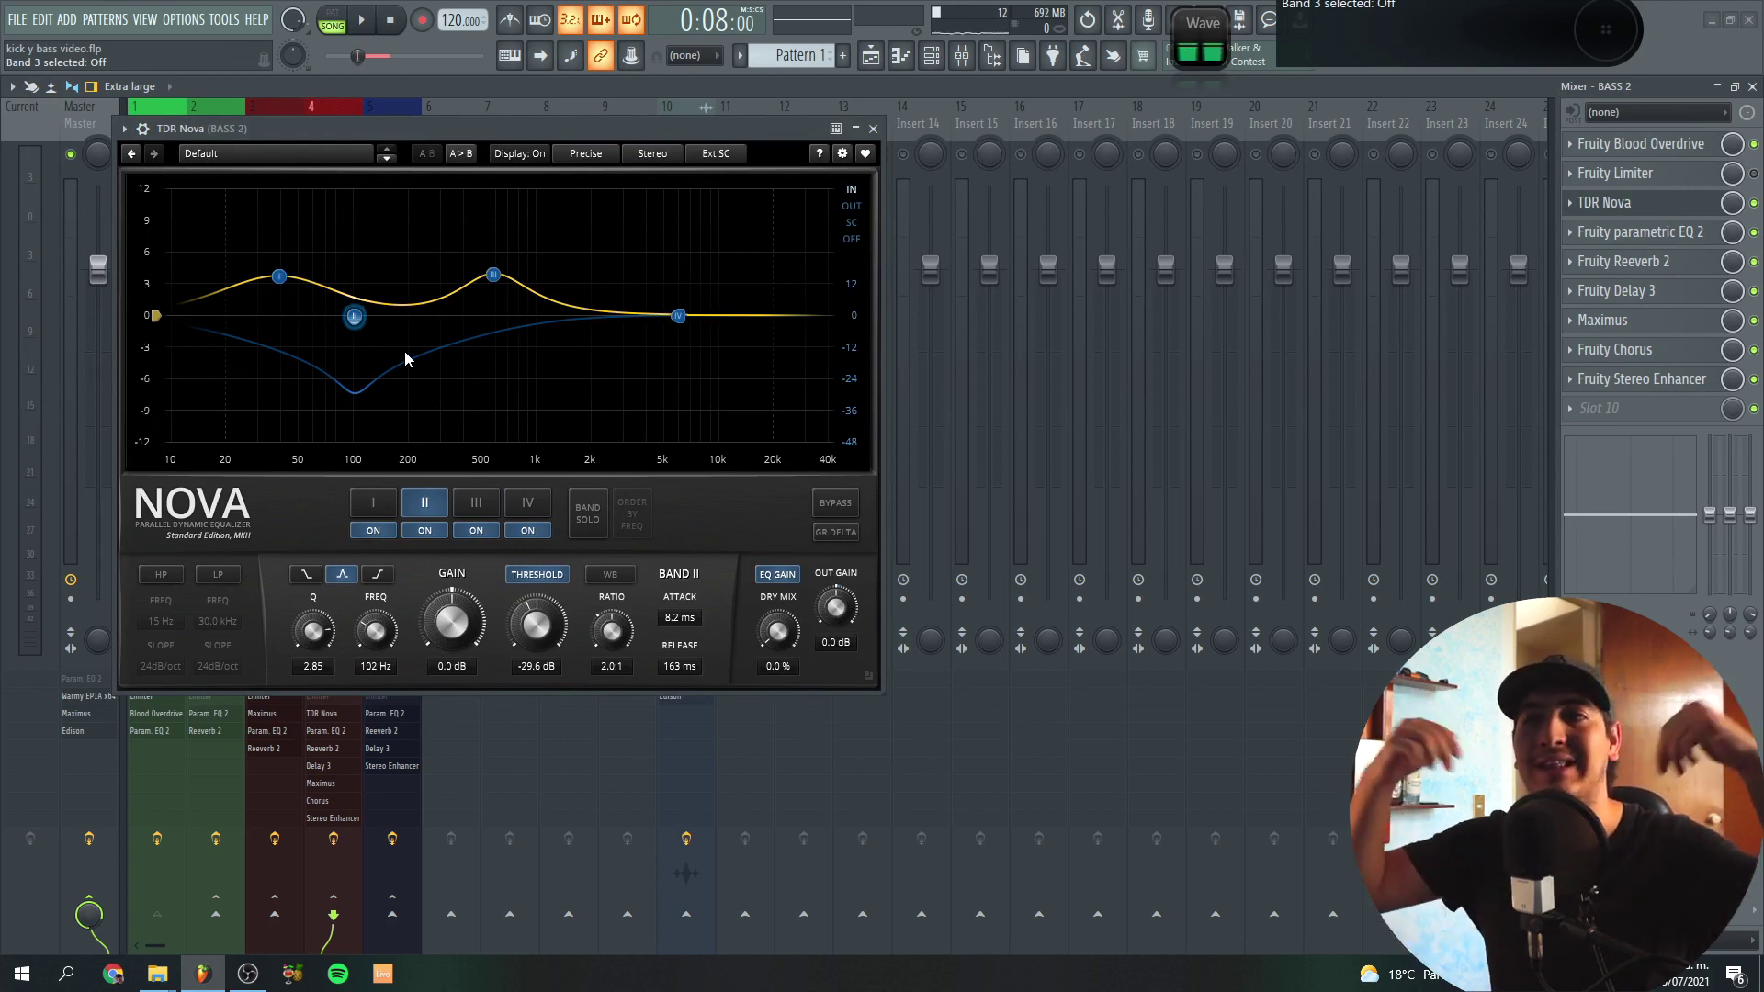
pyautogui.click(493, 276)
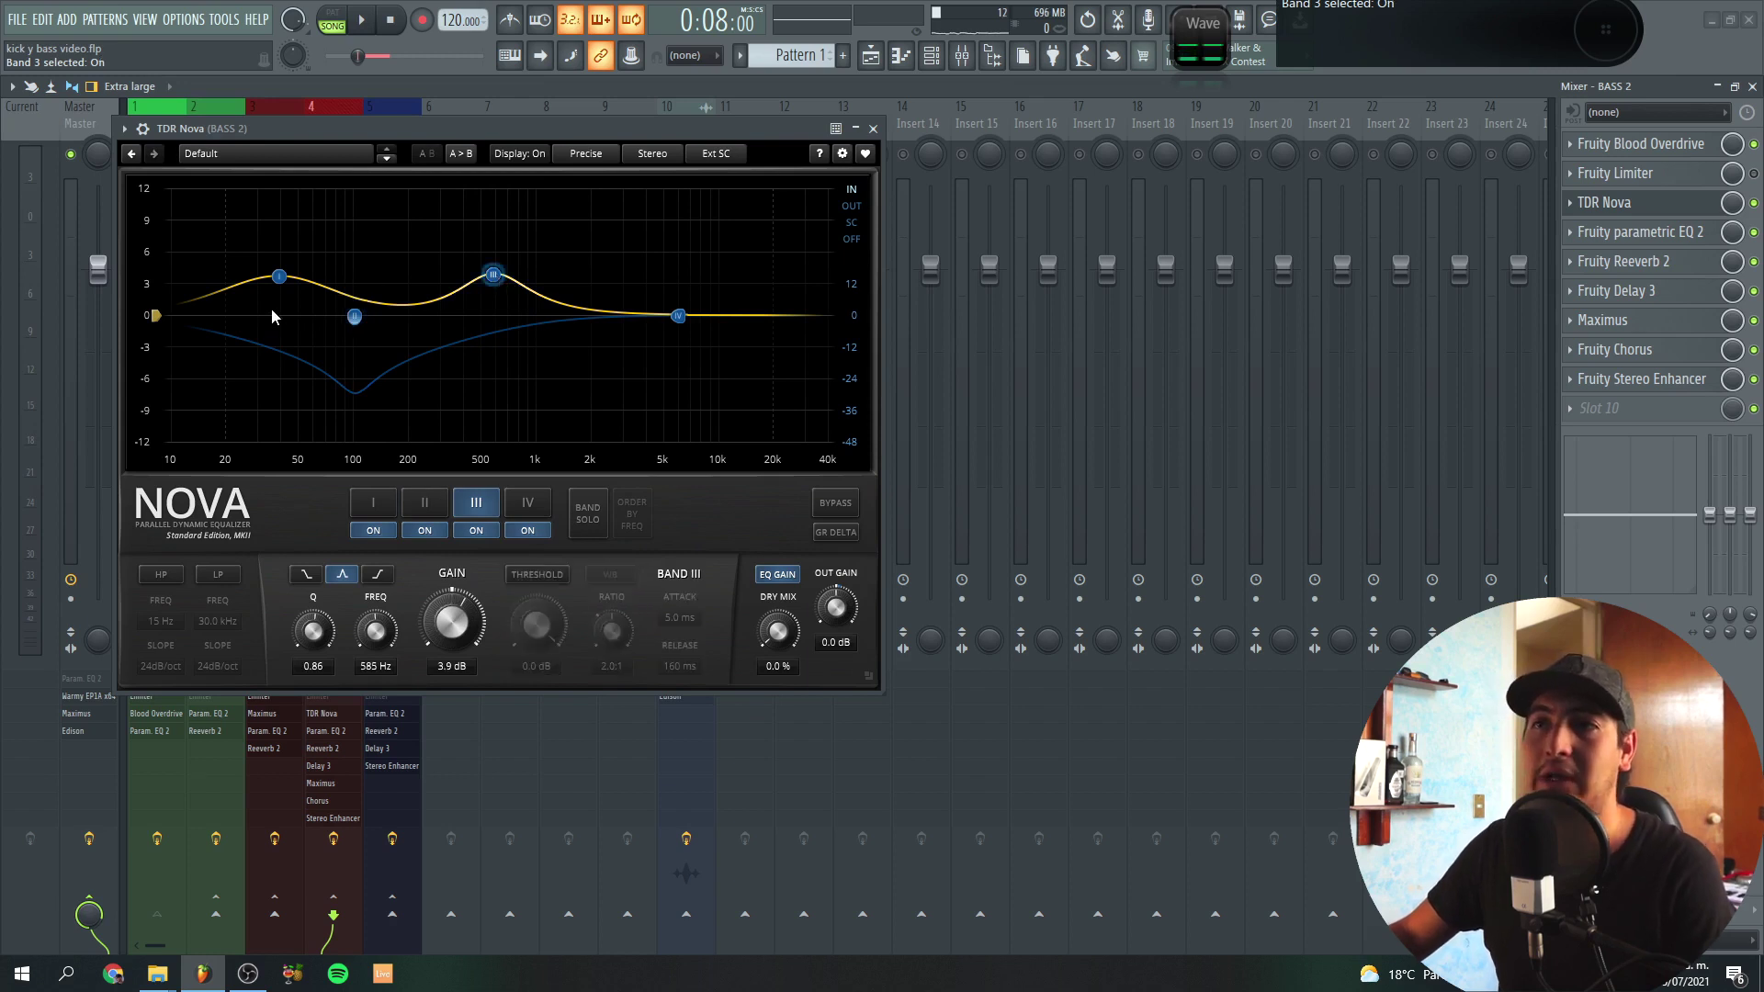
pyautogui.click(279, 278)
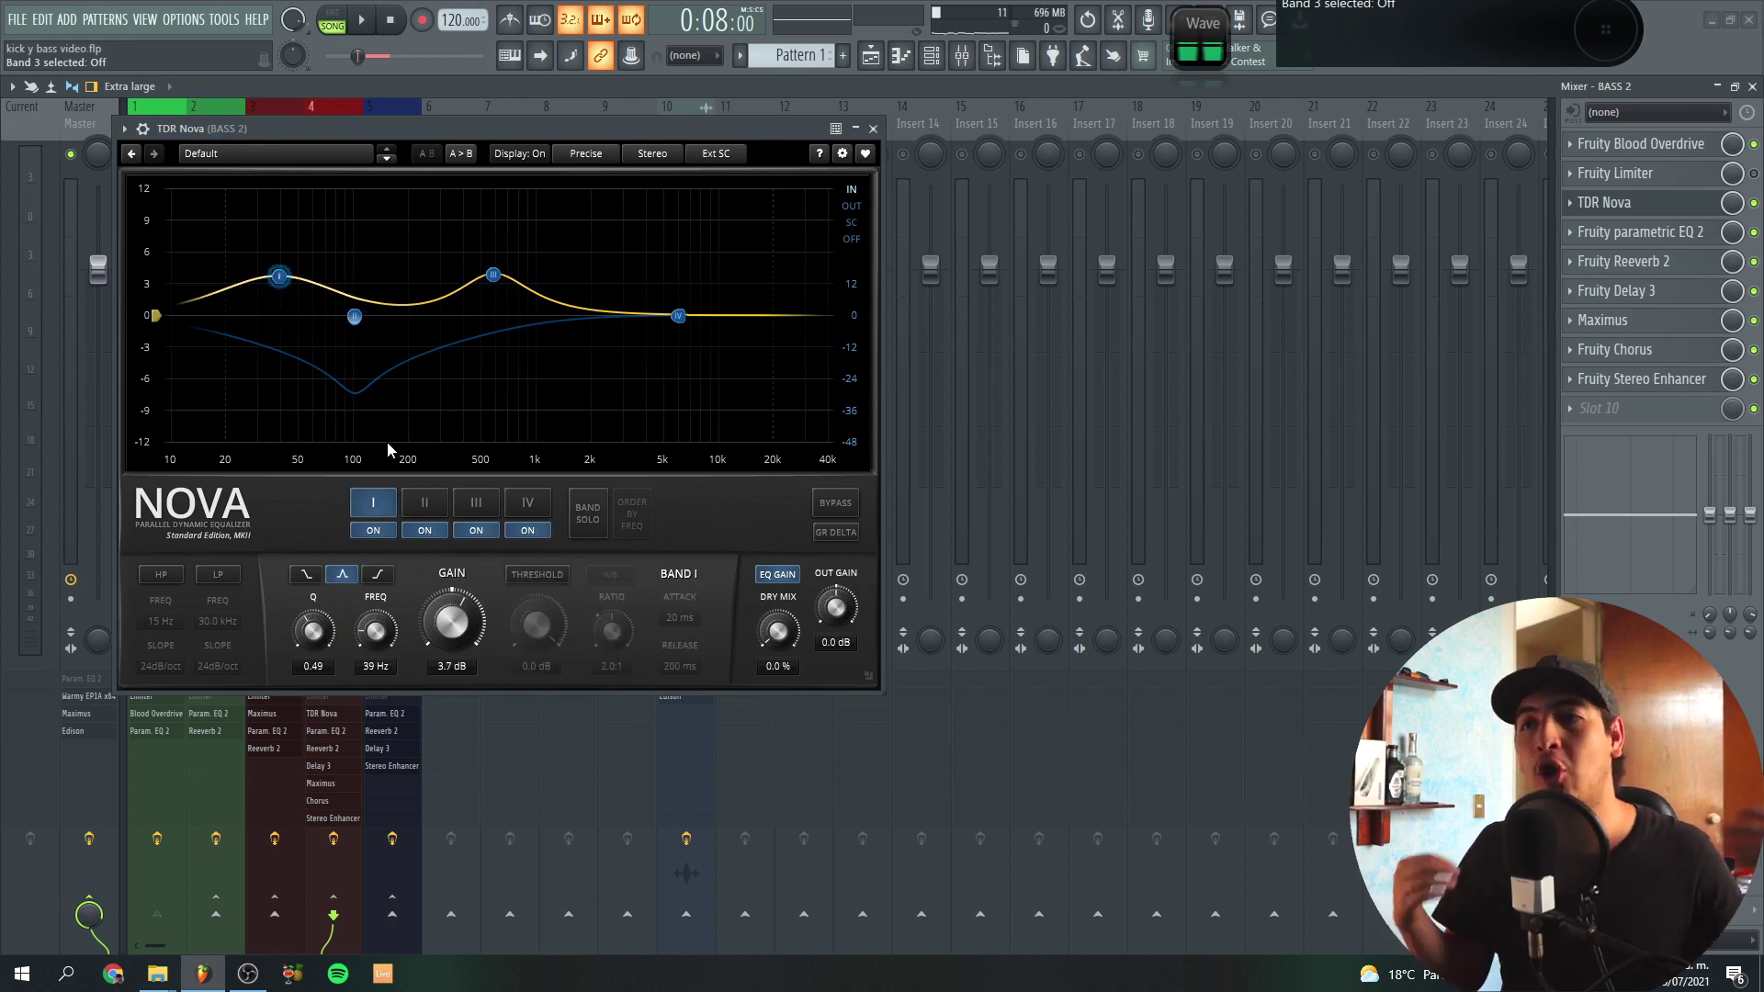
pyautogui.click(355, 317)
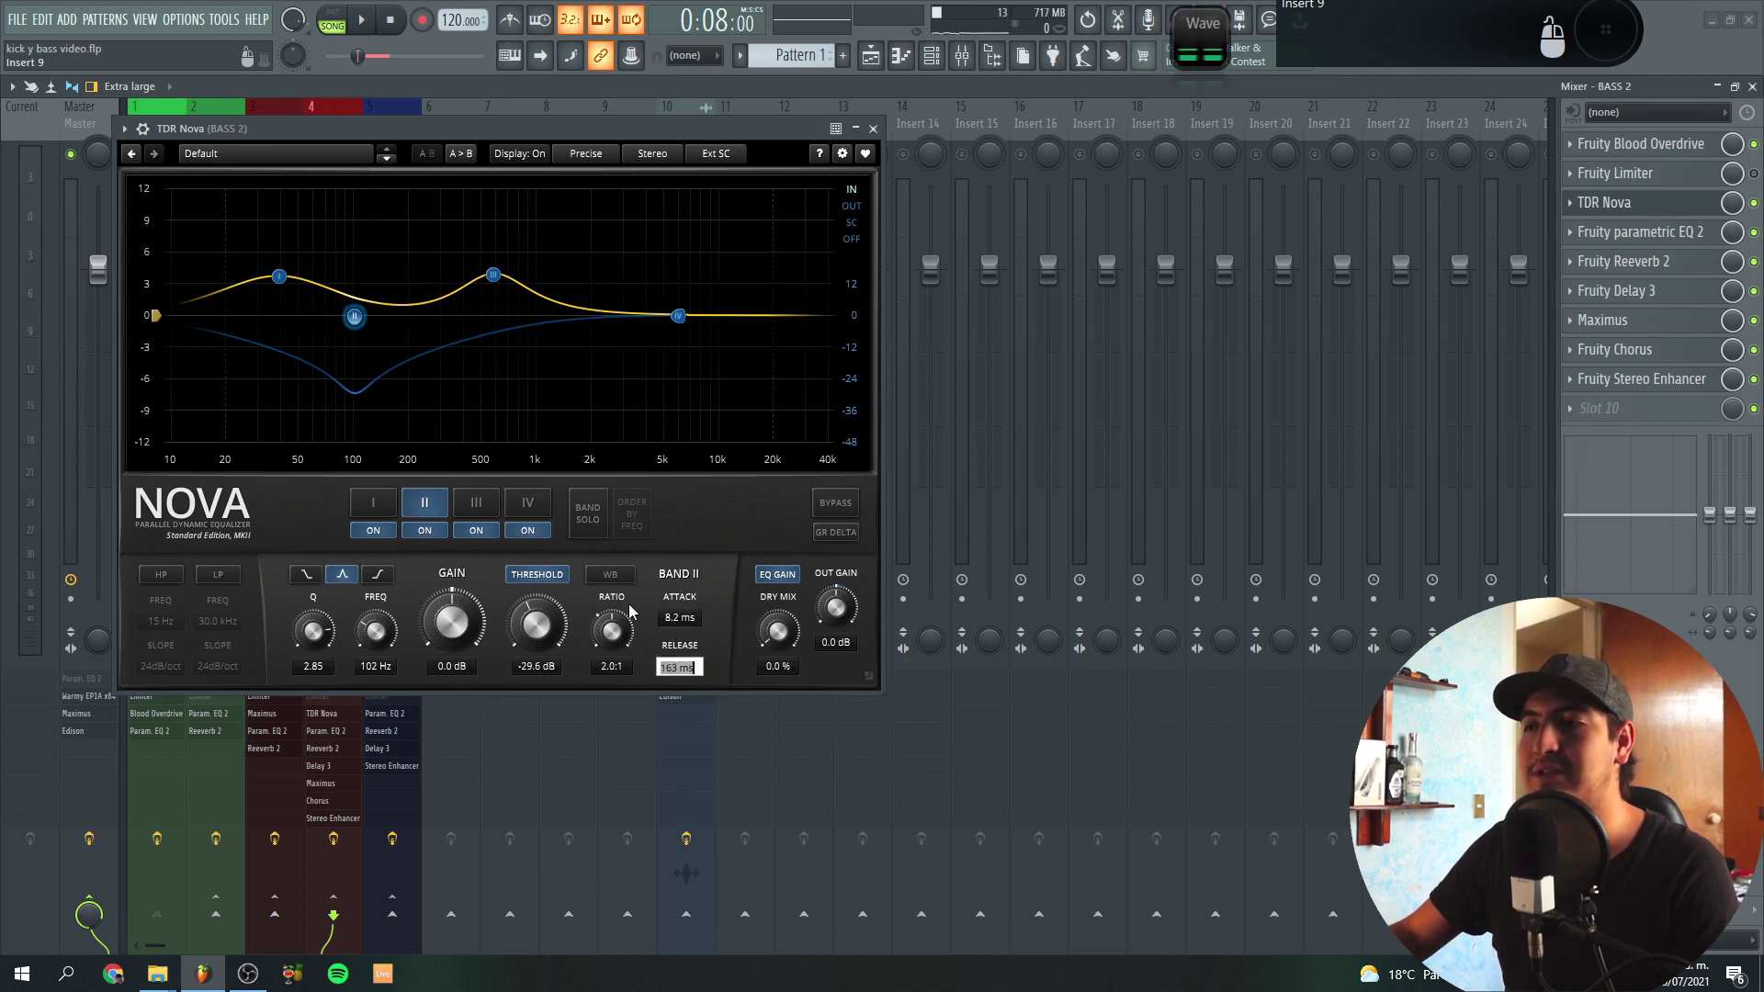
pyautogui.click(640, 588)
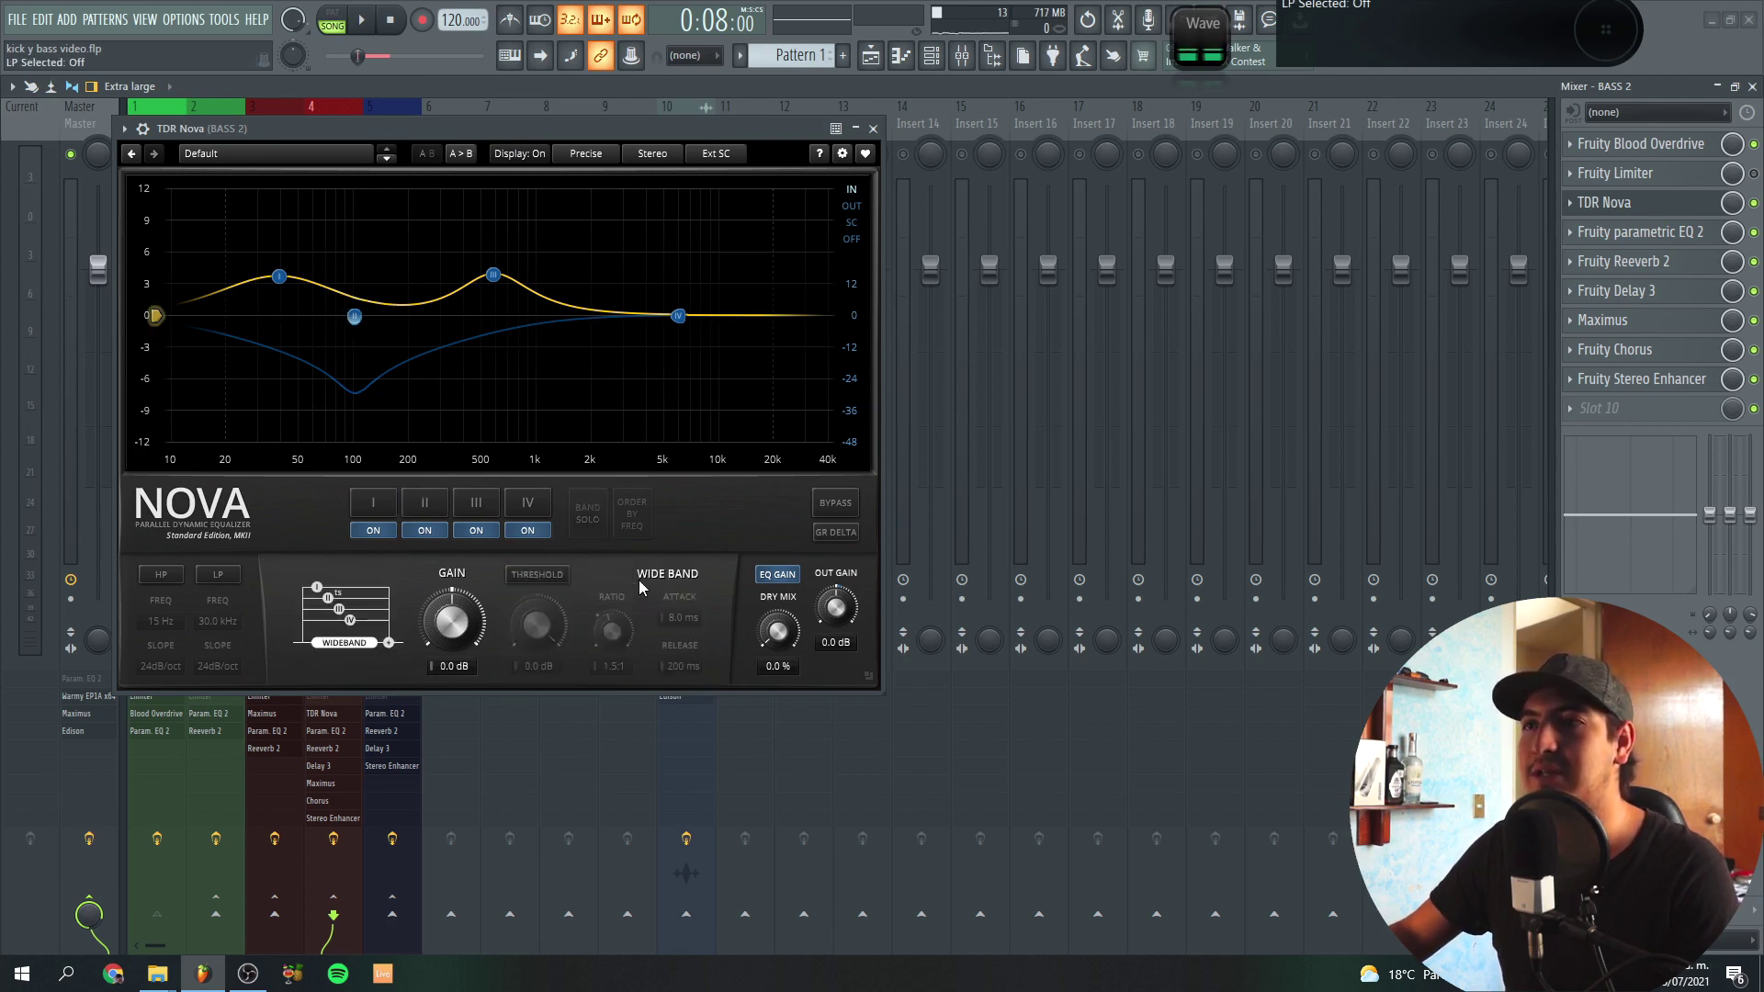
# - Play the song to observe how TDR Nova's band II responds to the kick on BASS 2, and stop playback
pyautogui.click(363, 20)
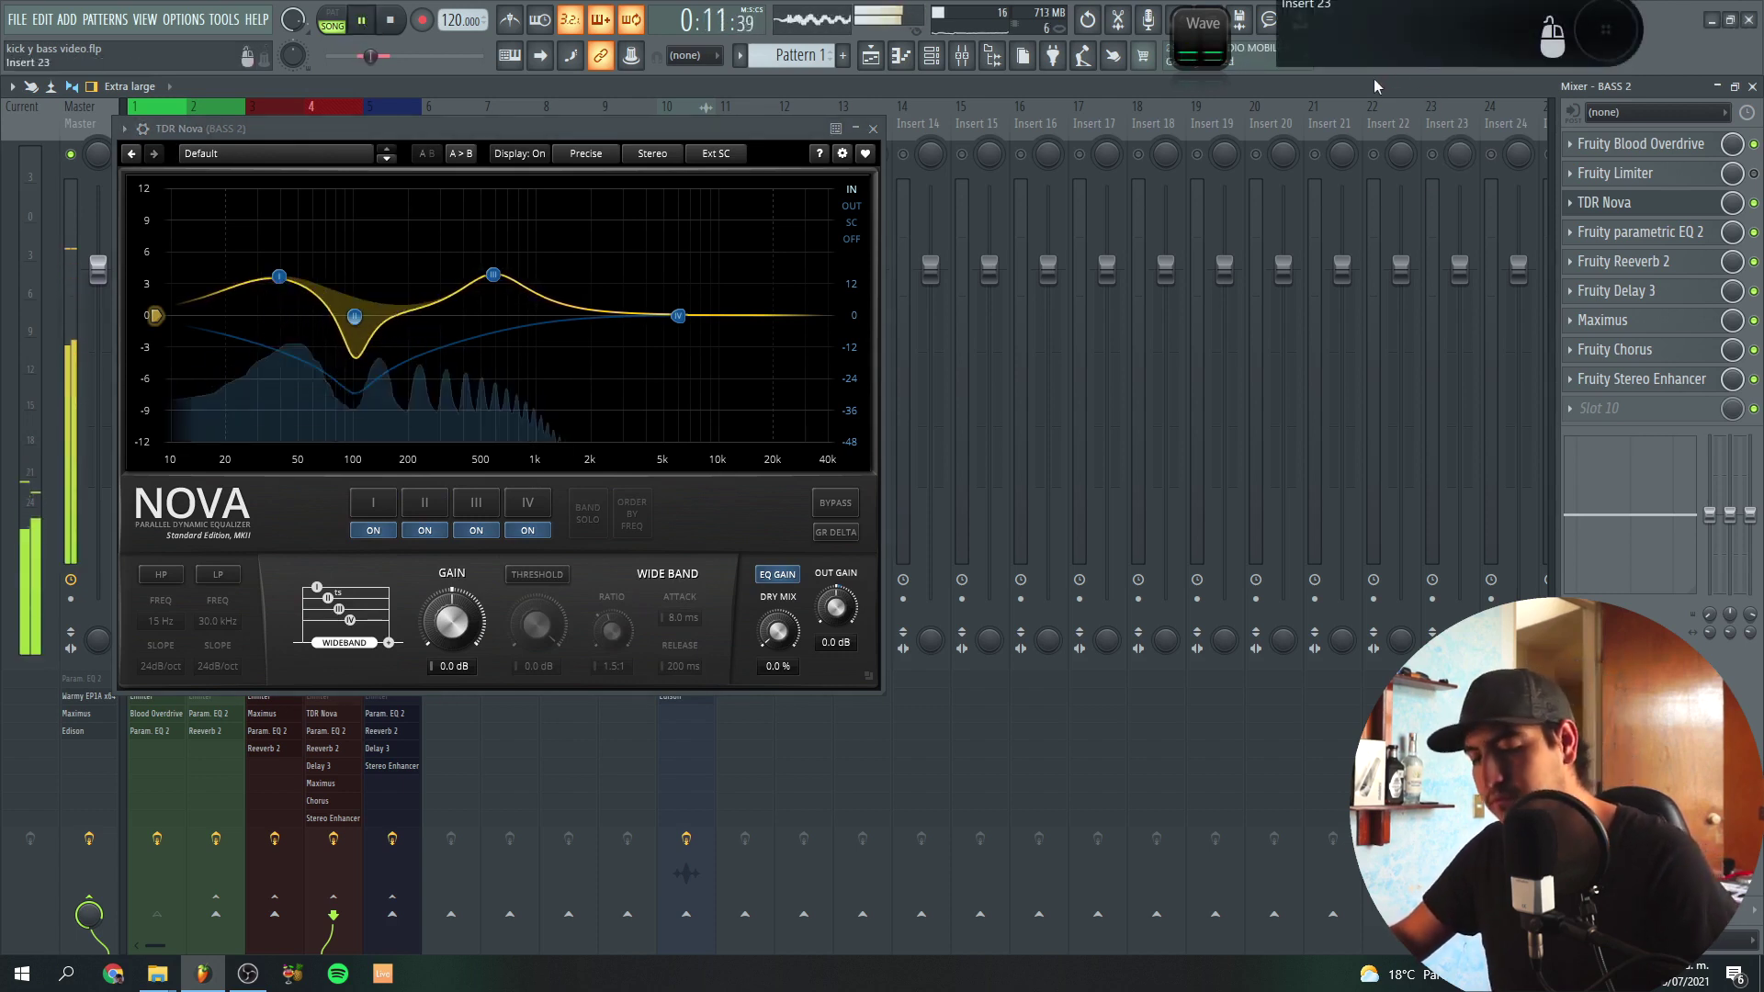
pyautogui.click(338, 105)
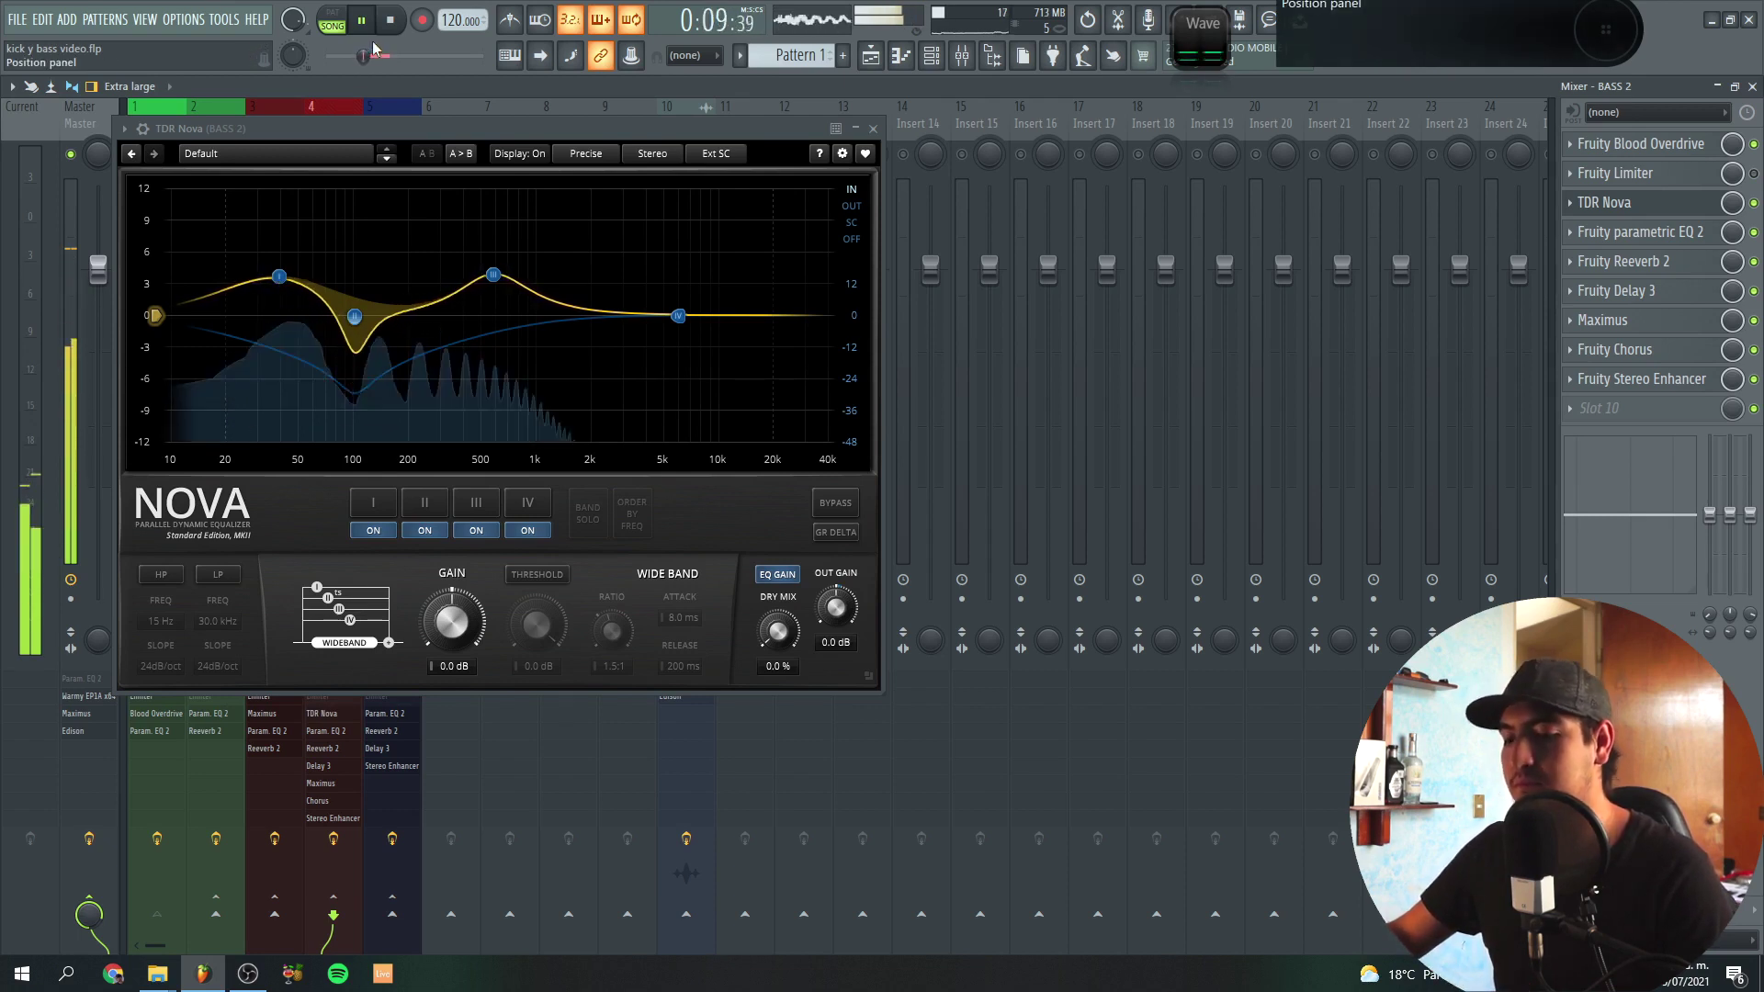
pyautogui.press('space')
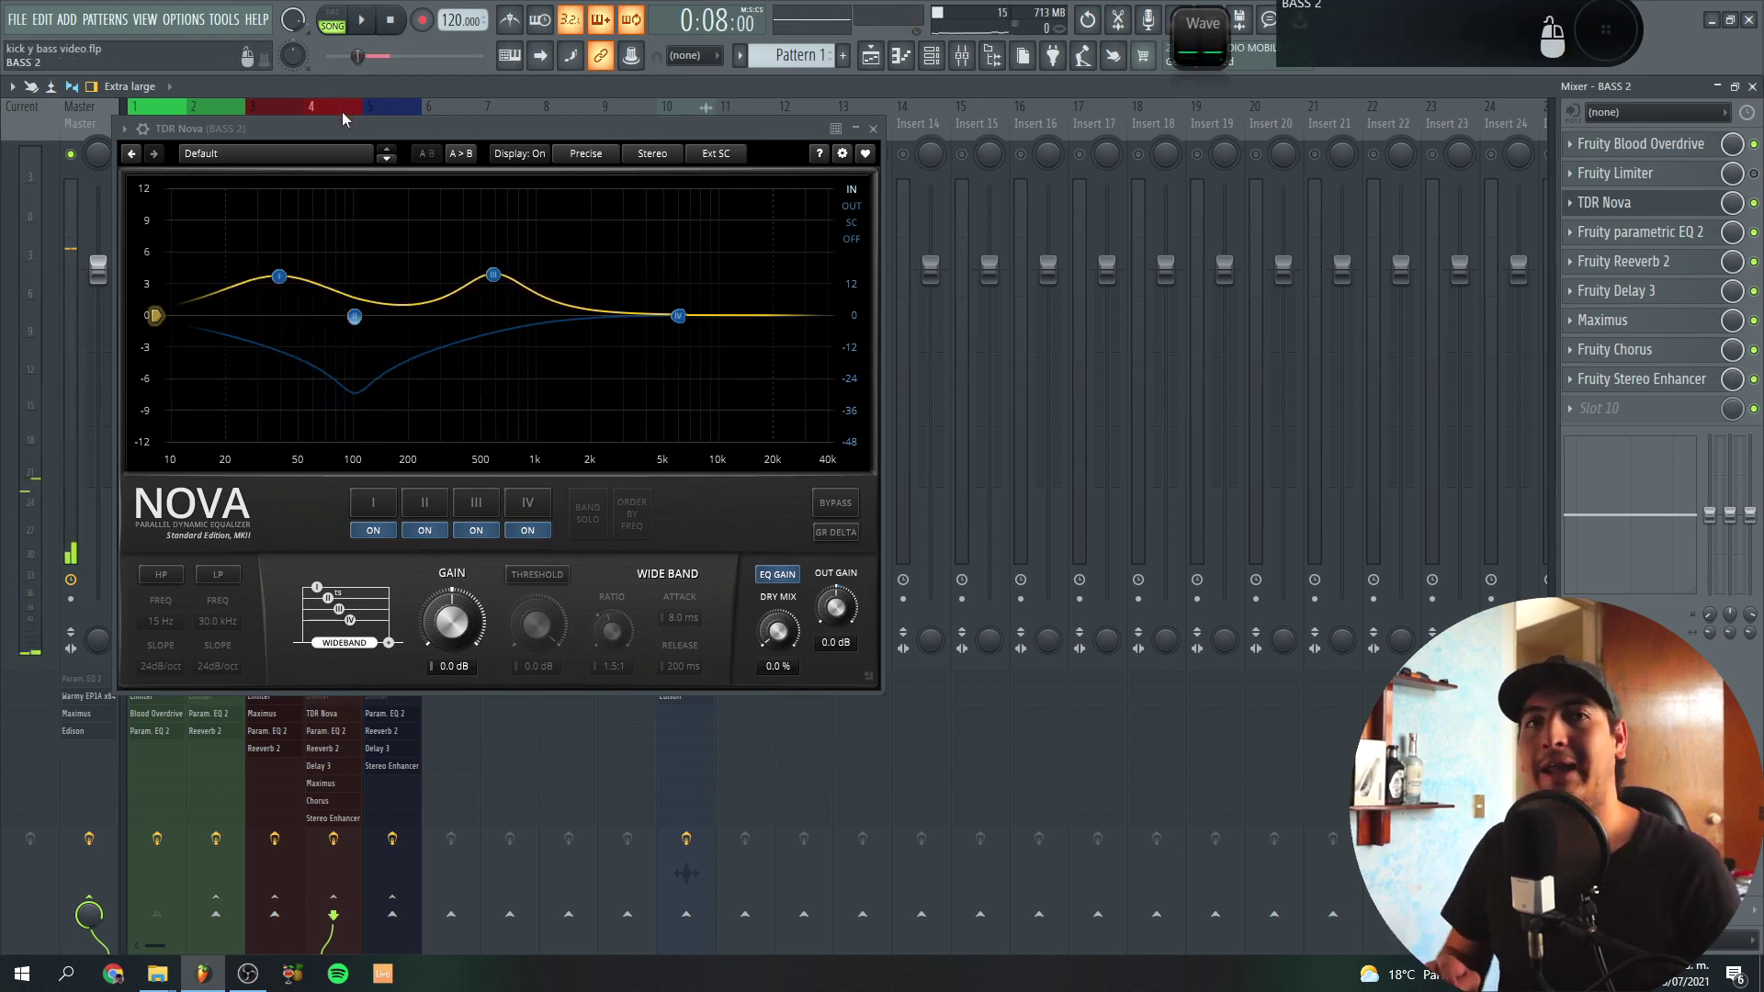
# - Open BASS 2's Fruity Limiter beside TDR Nova to compare it with band II, and close both plugin windows
pyautogui.moveTo(341, 129); pyautogui.dragTo(319, 241)
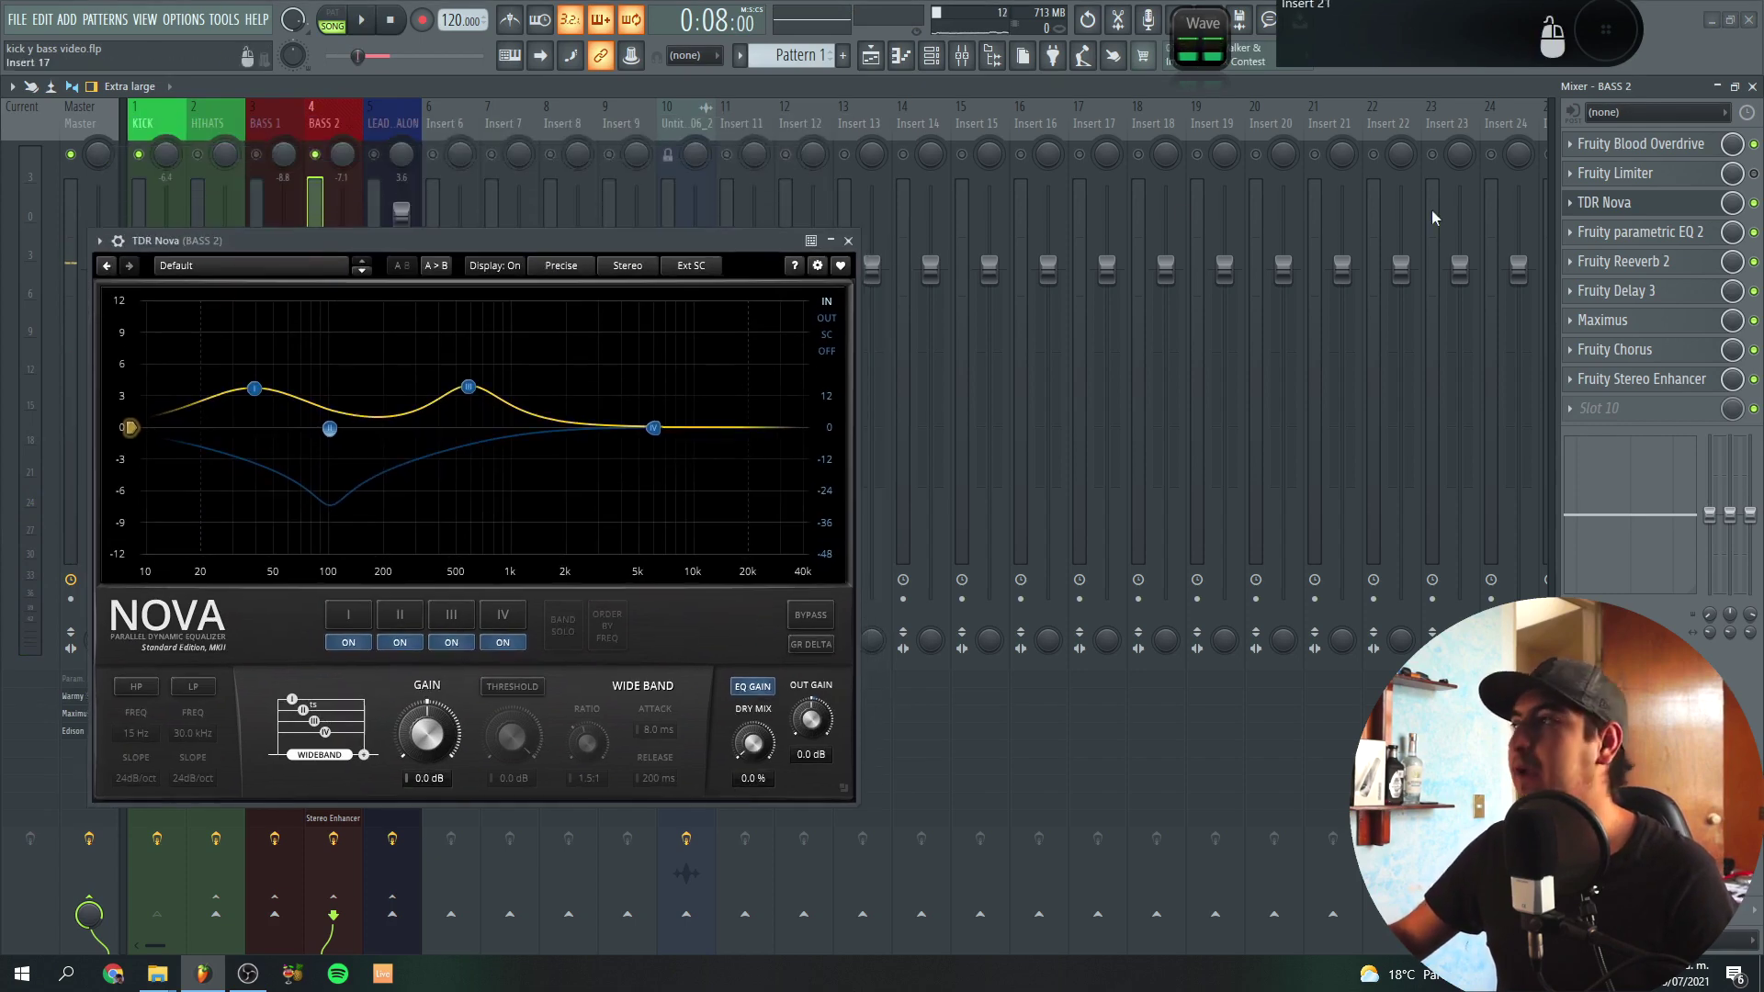
pyautogui.click(1646, 182)
pyautogui.moveTo(507, 240); pyautogui.dragTo(471, 33)
pyautogui.moveTo(747, 235); pyautogui.dragTo(709, 320)
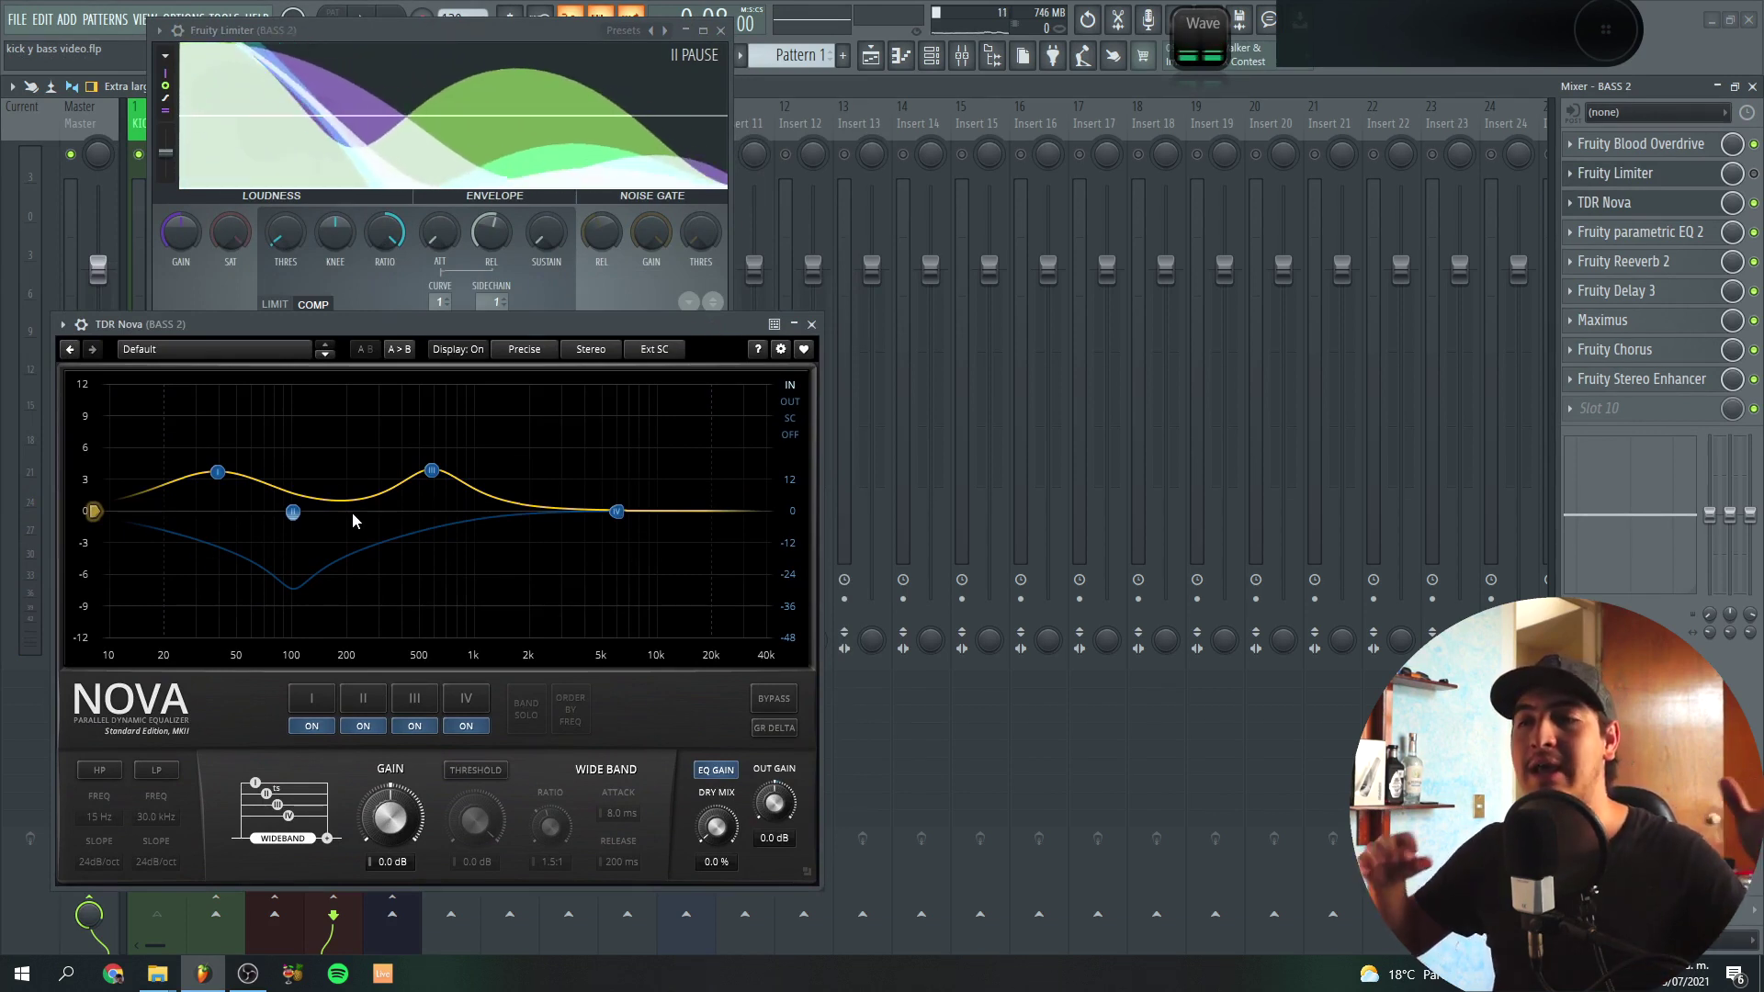
pyautogui.click(293, 512)
pyautogui.moveTo(397, 30); pyautogui.dragTo(381, 28)
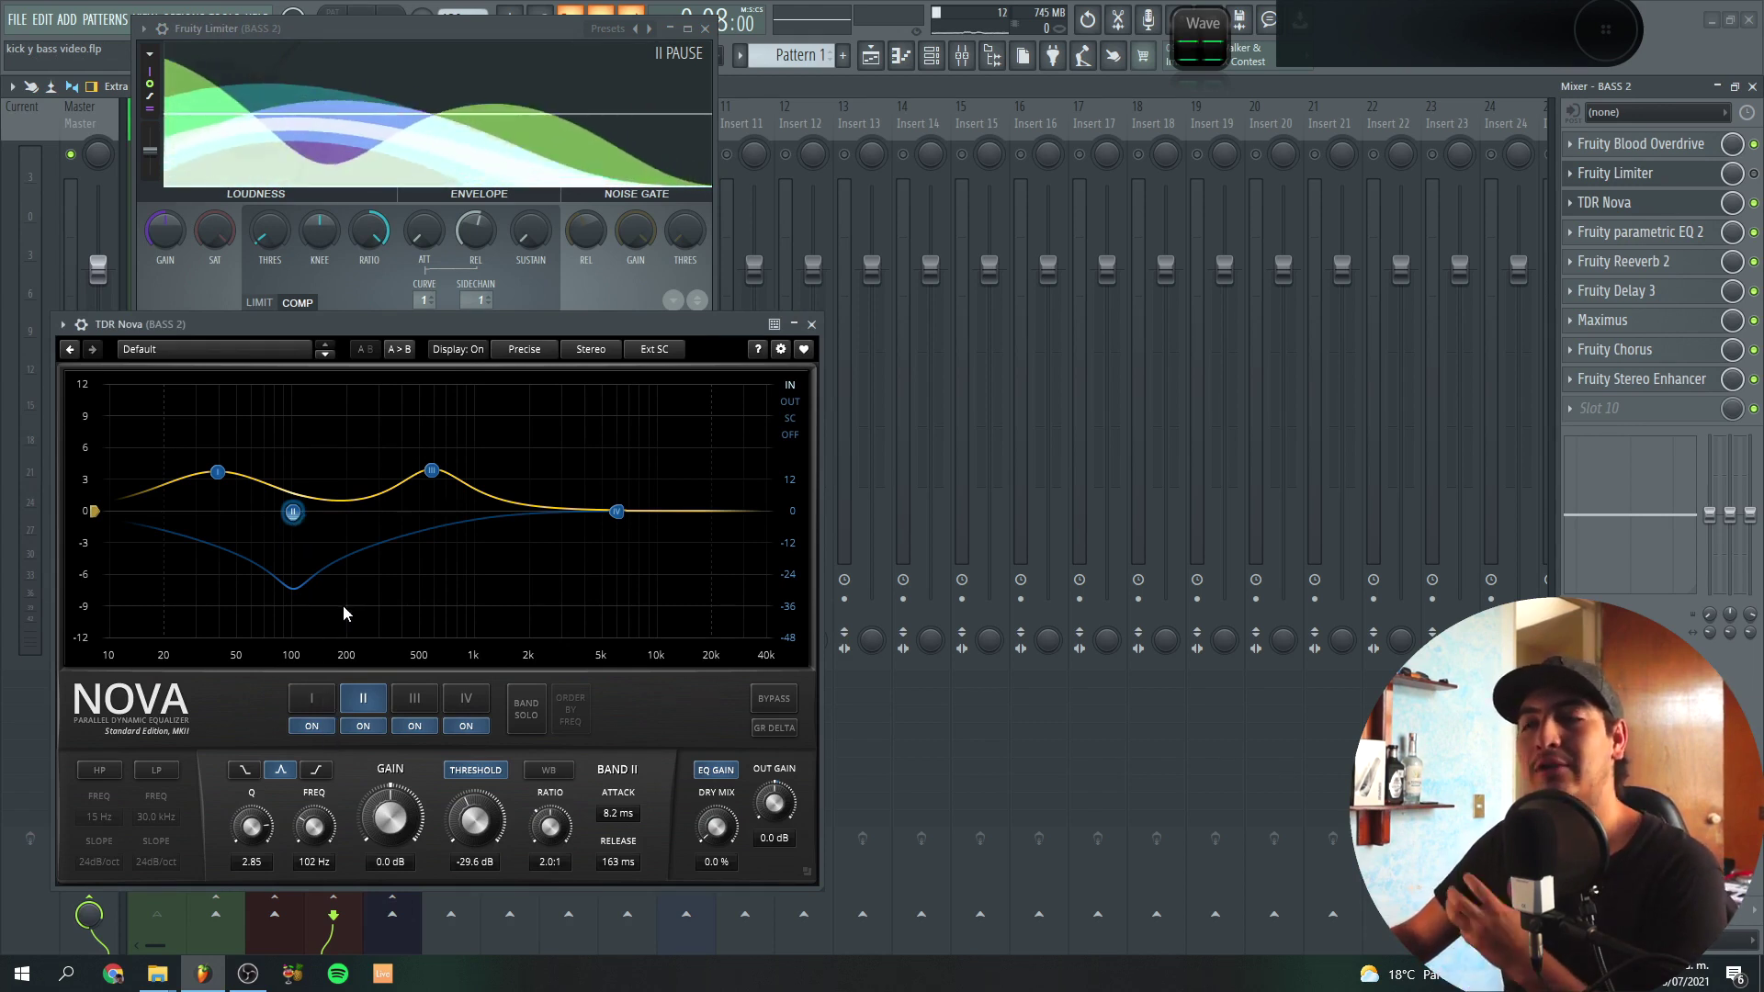
pyautogui.click(812, 326)
pyautogui.click(704, 31)
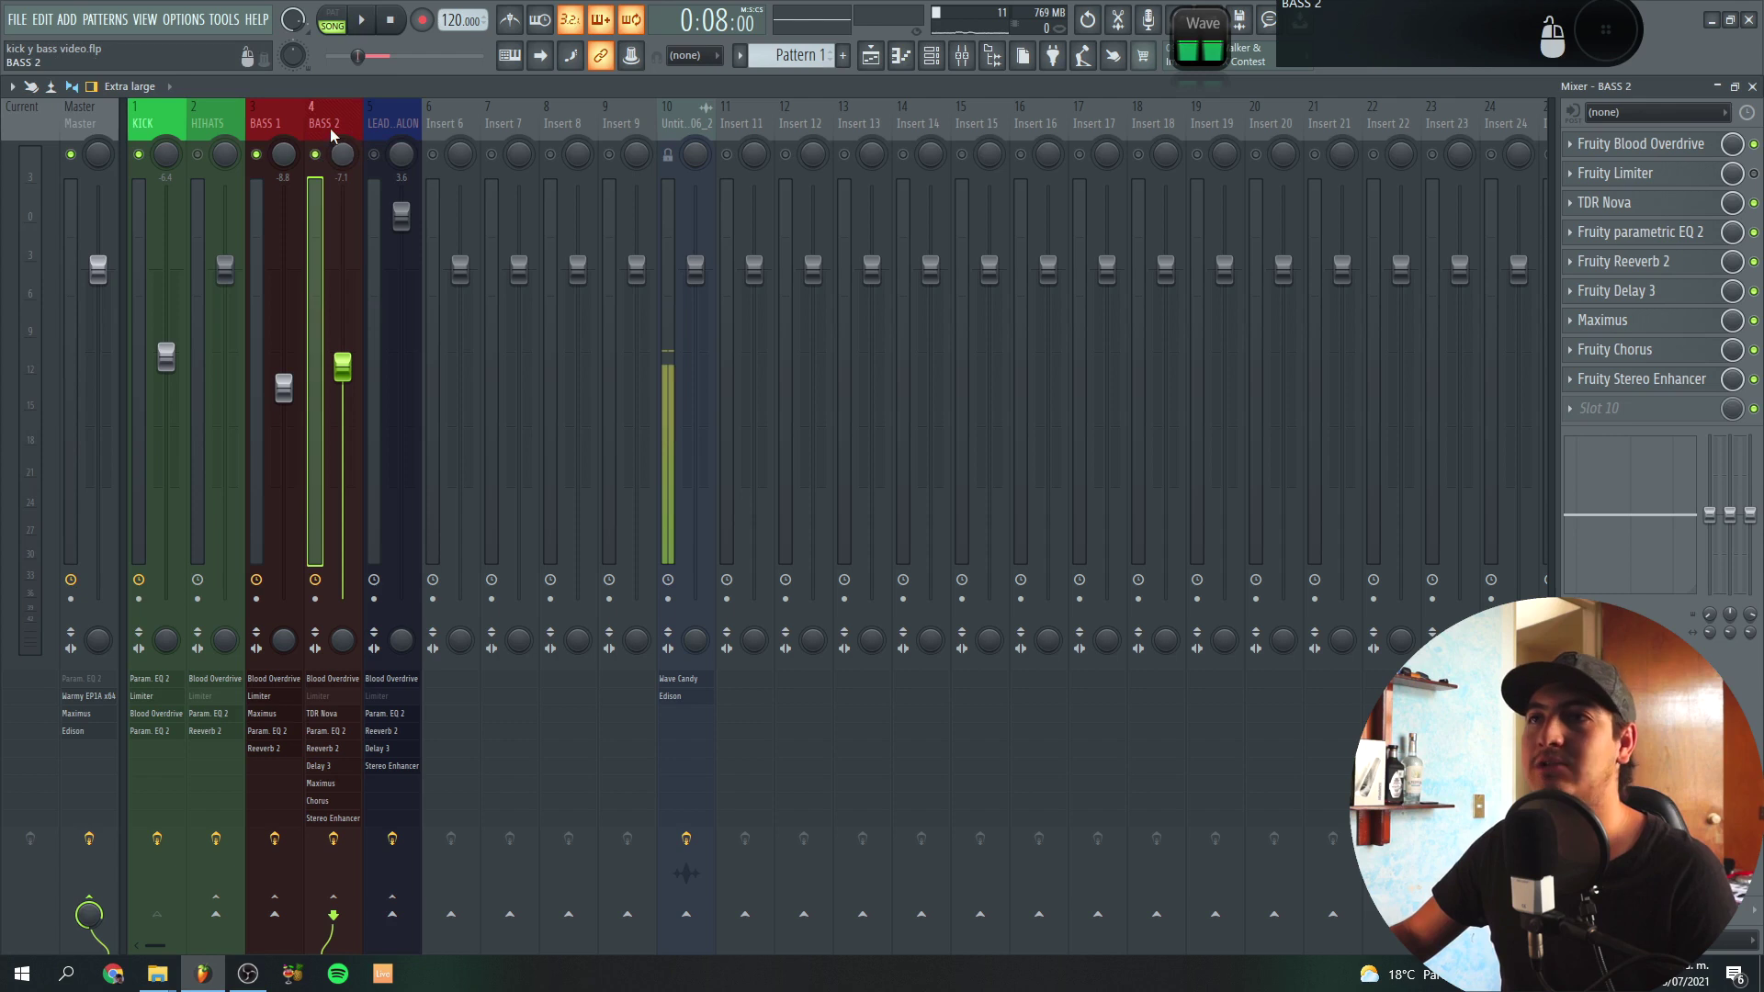
# - Inspect KICK's routing to the other mixer tracks and select the LEAD MAMALON track
pyautogui.click(387, 134)
pyautogui.click(173, 121)
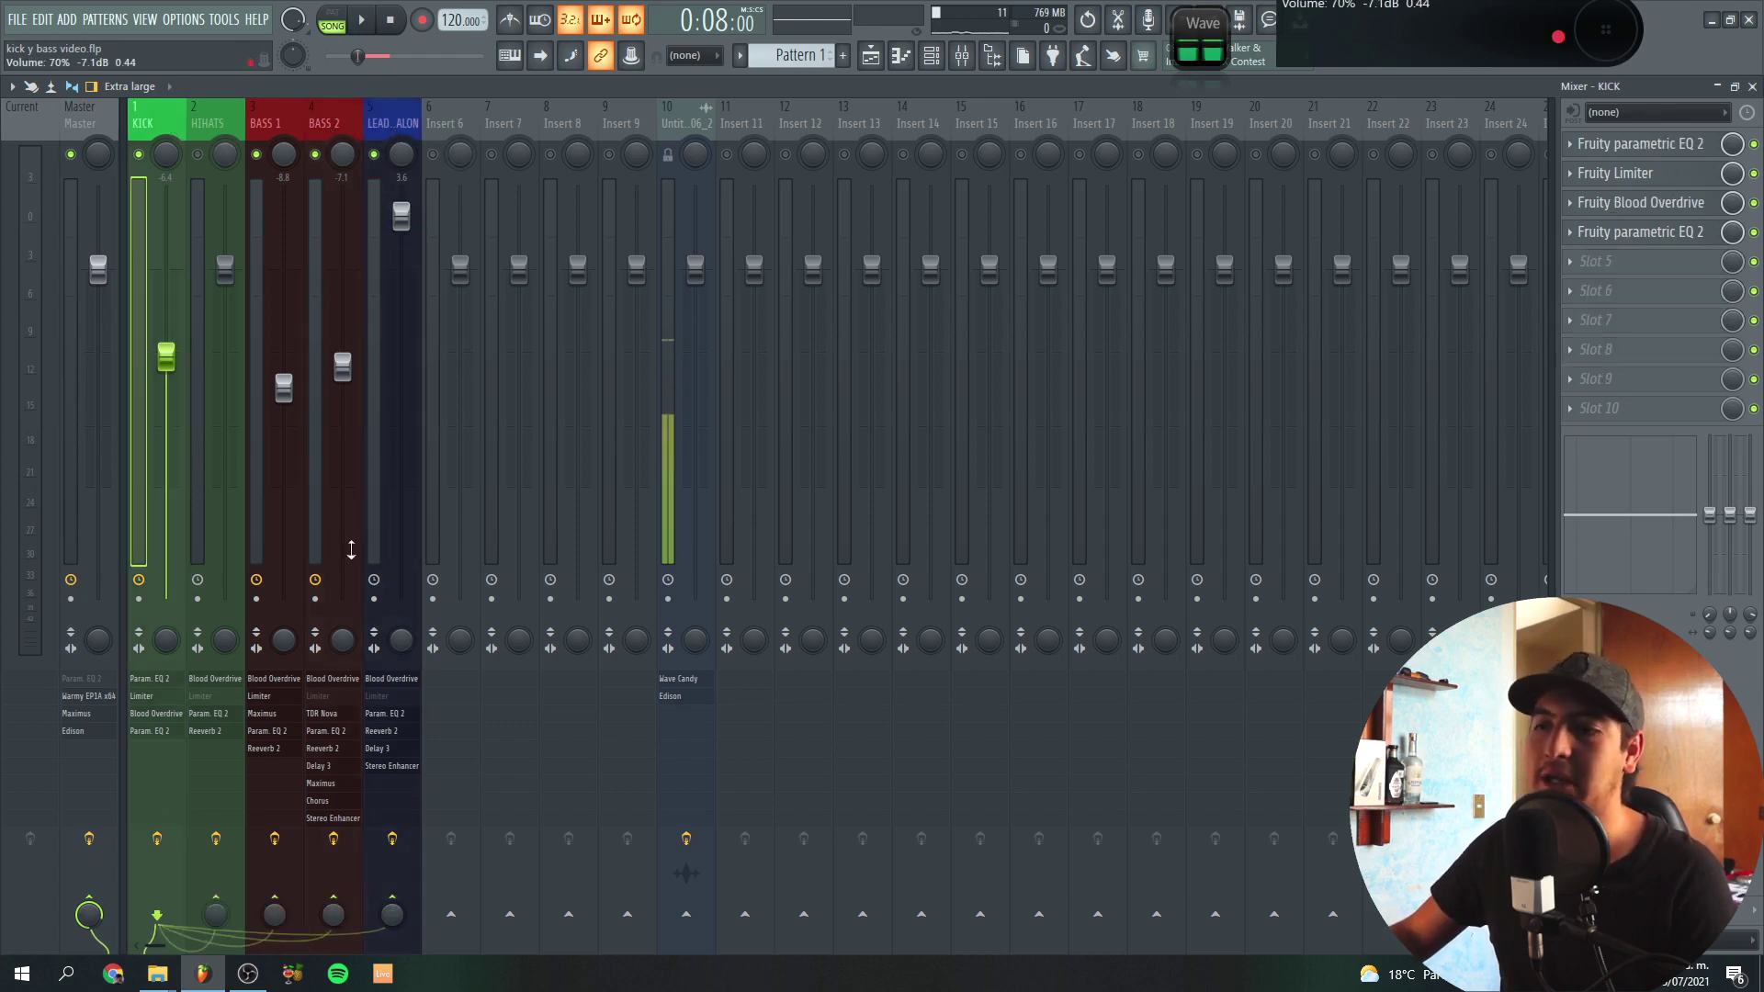
pyautogui.click(373, 135)
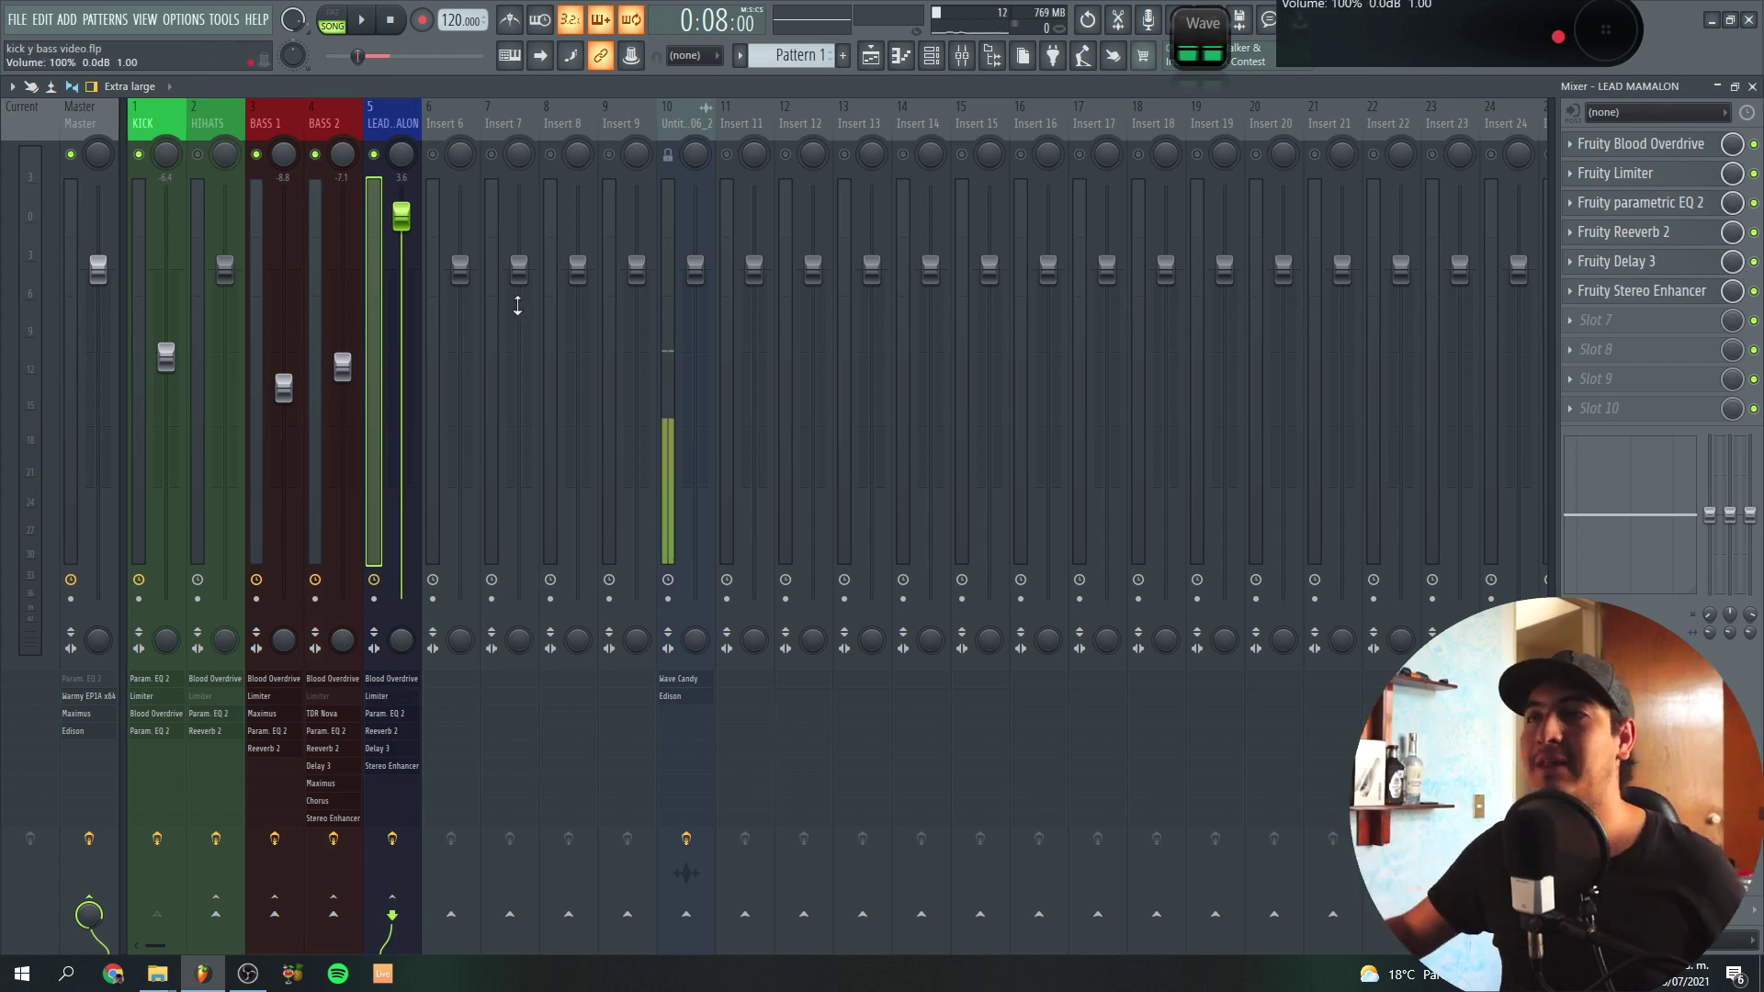
# - Play the song with LEAD MAMALON's Fruity Limiter enabled, and replay it with the limiter bypassed to compare the sidechain effect
pyautogui.click(371, 28)
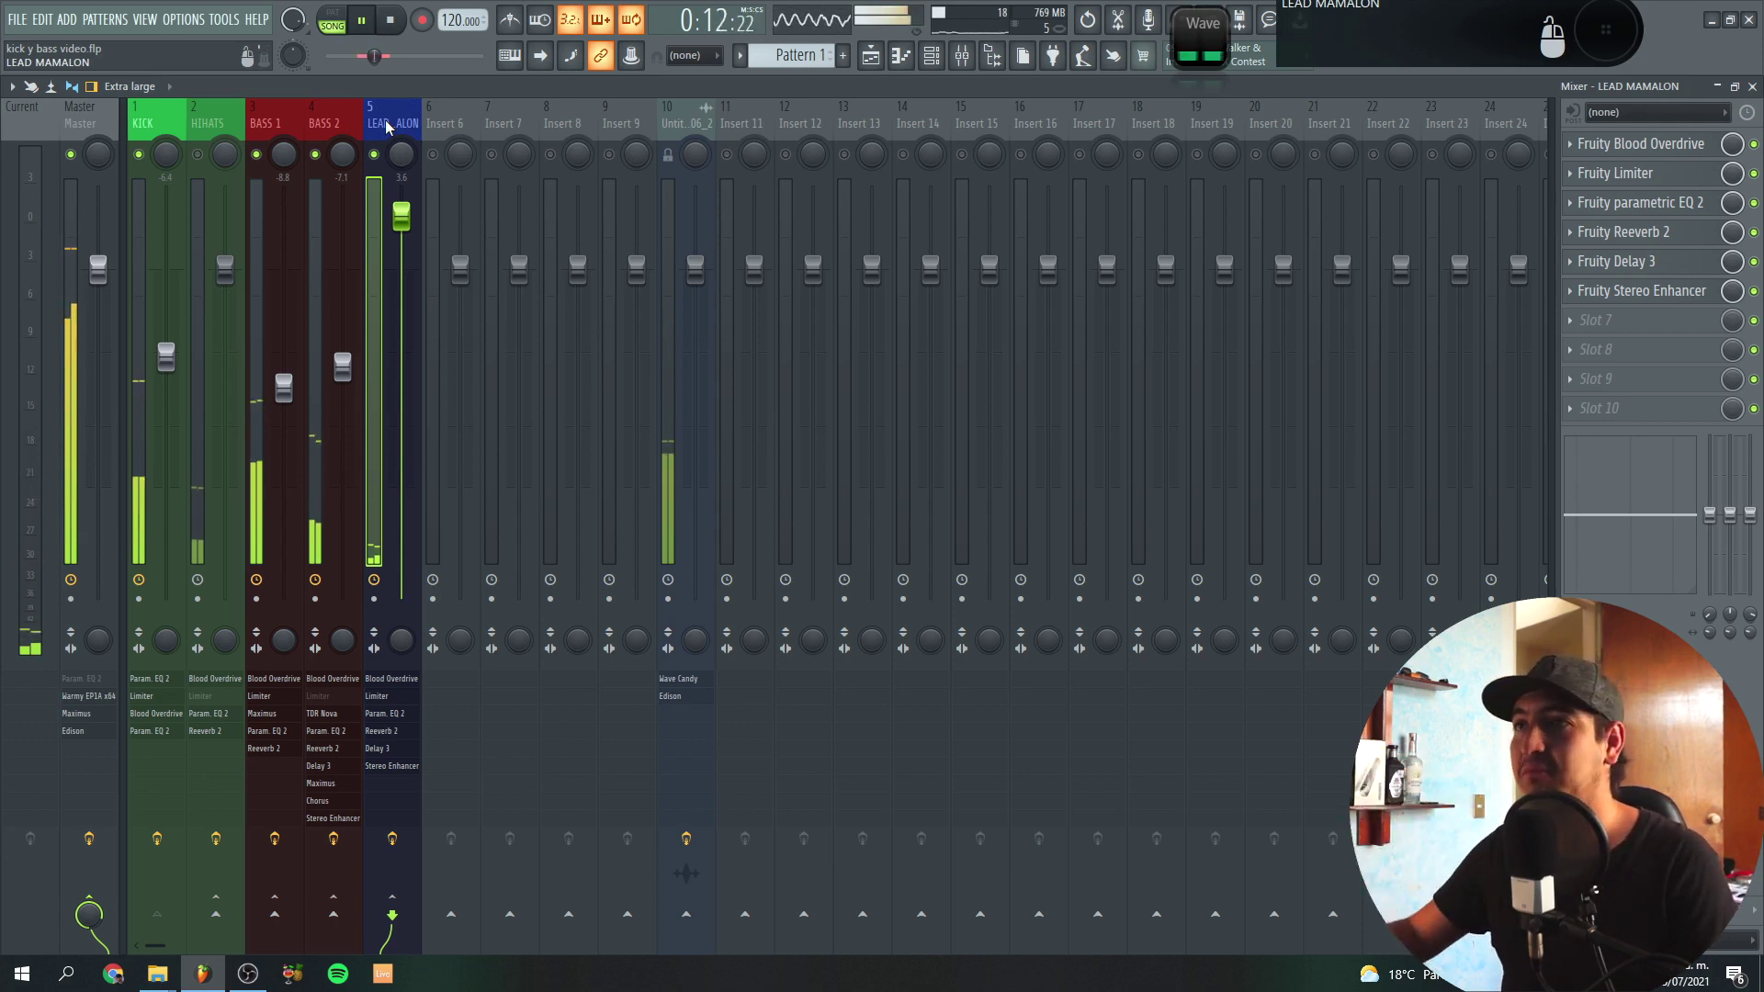
pyautogui.press('space')
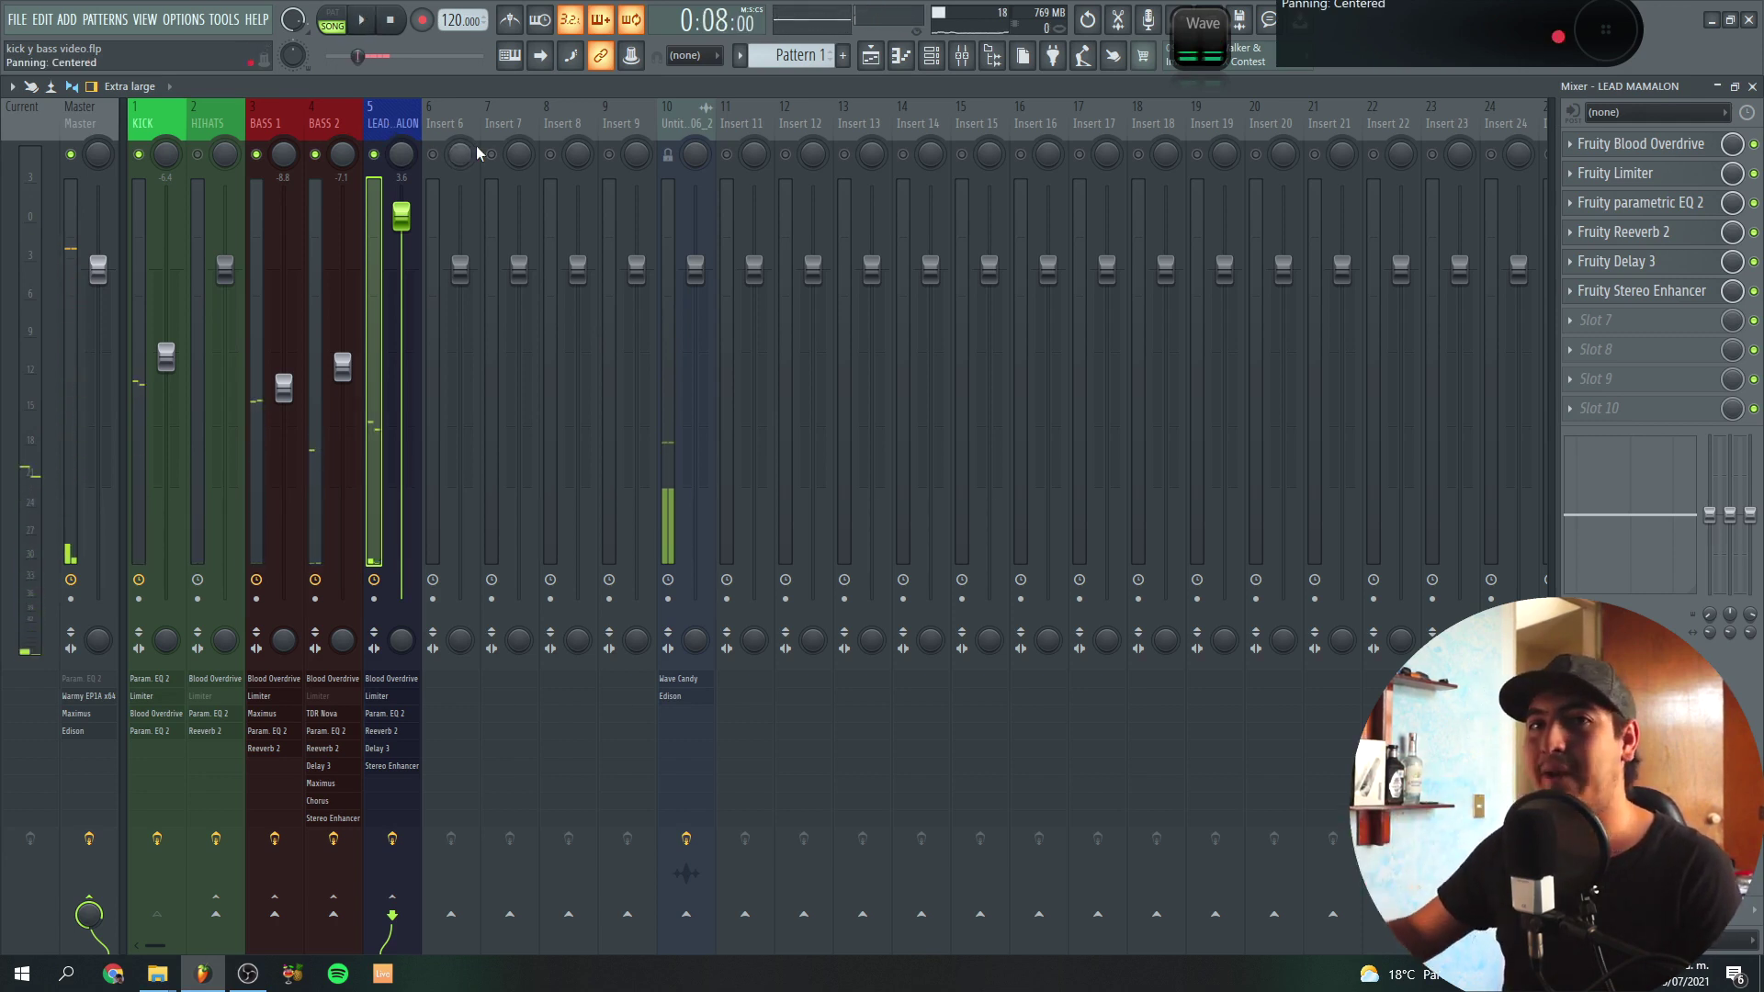
pyautogui.click(361, 20)
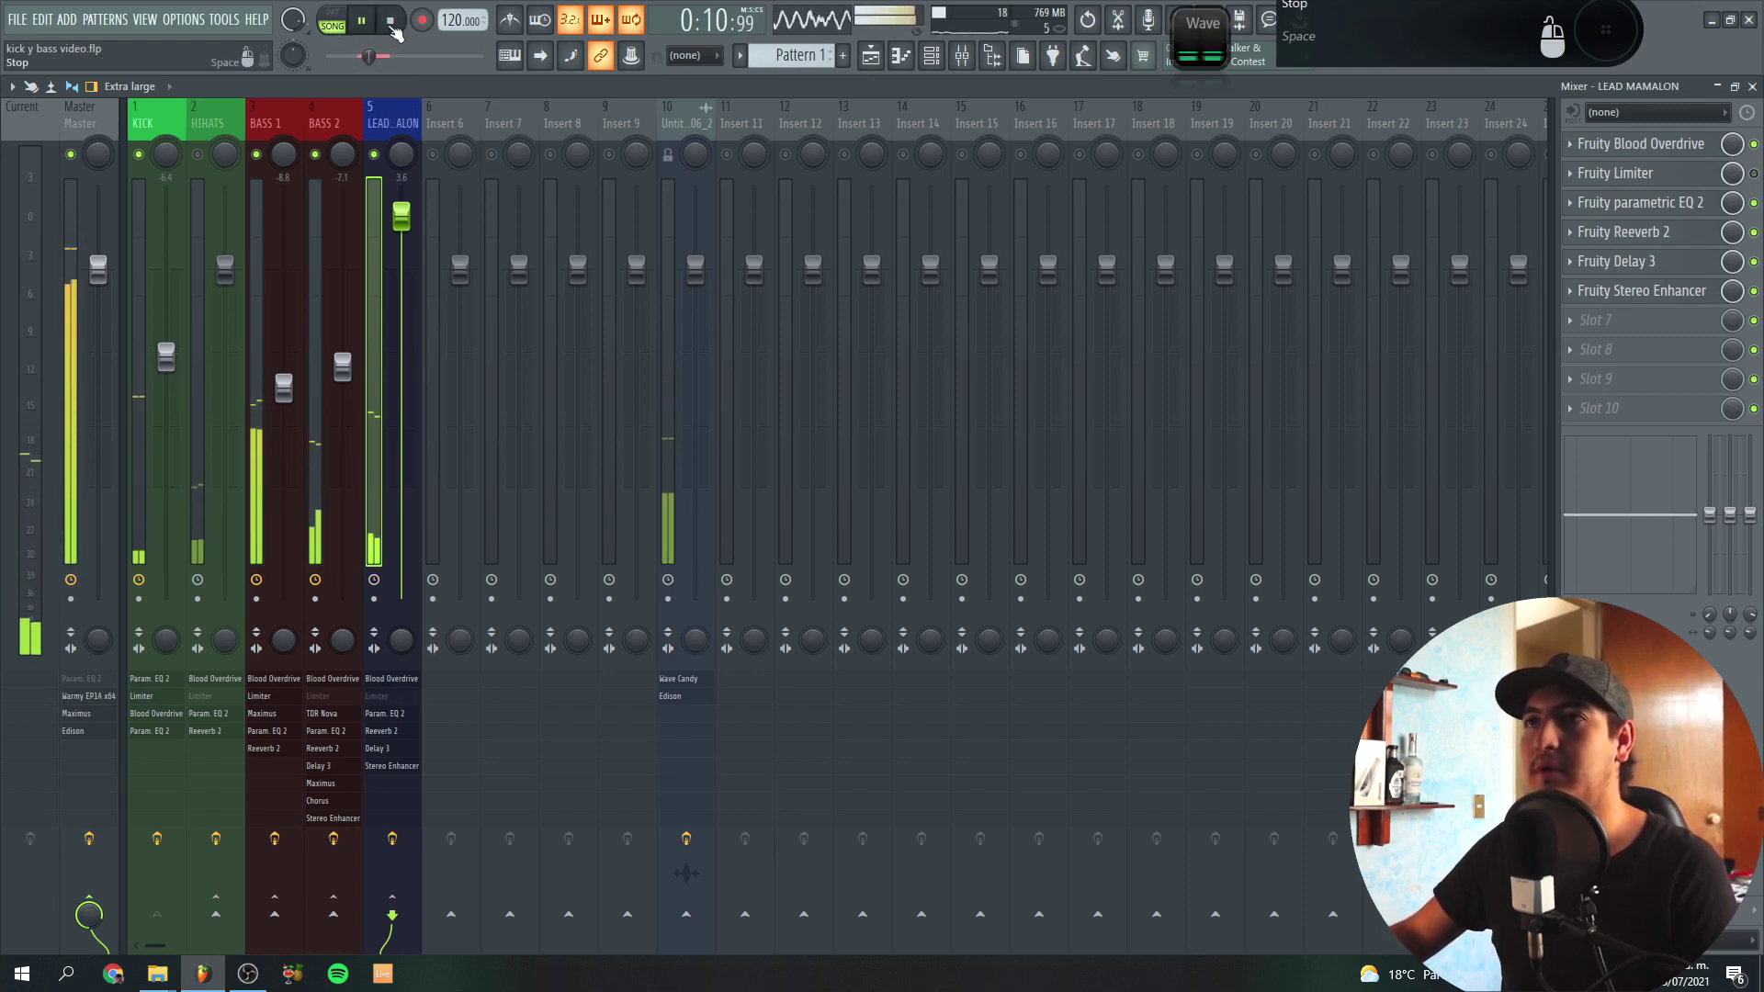
pyautogui.click(391, 22)
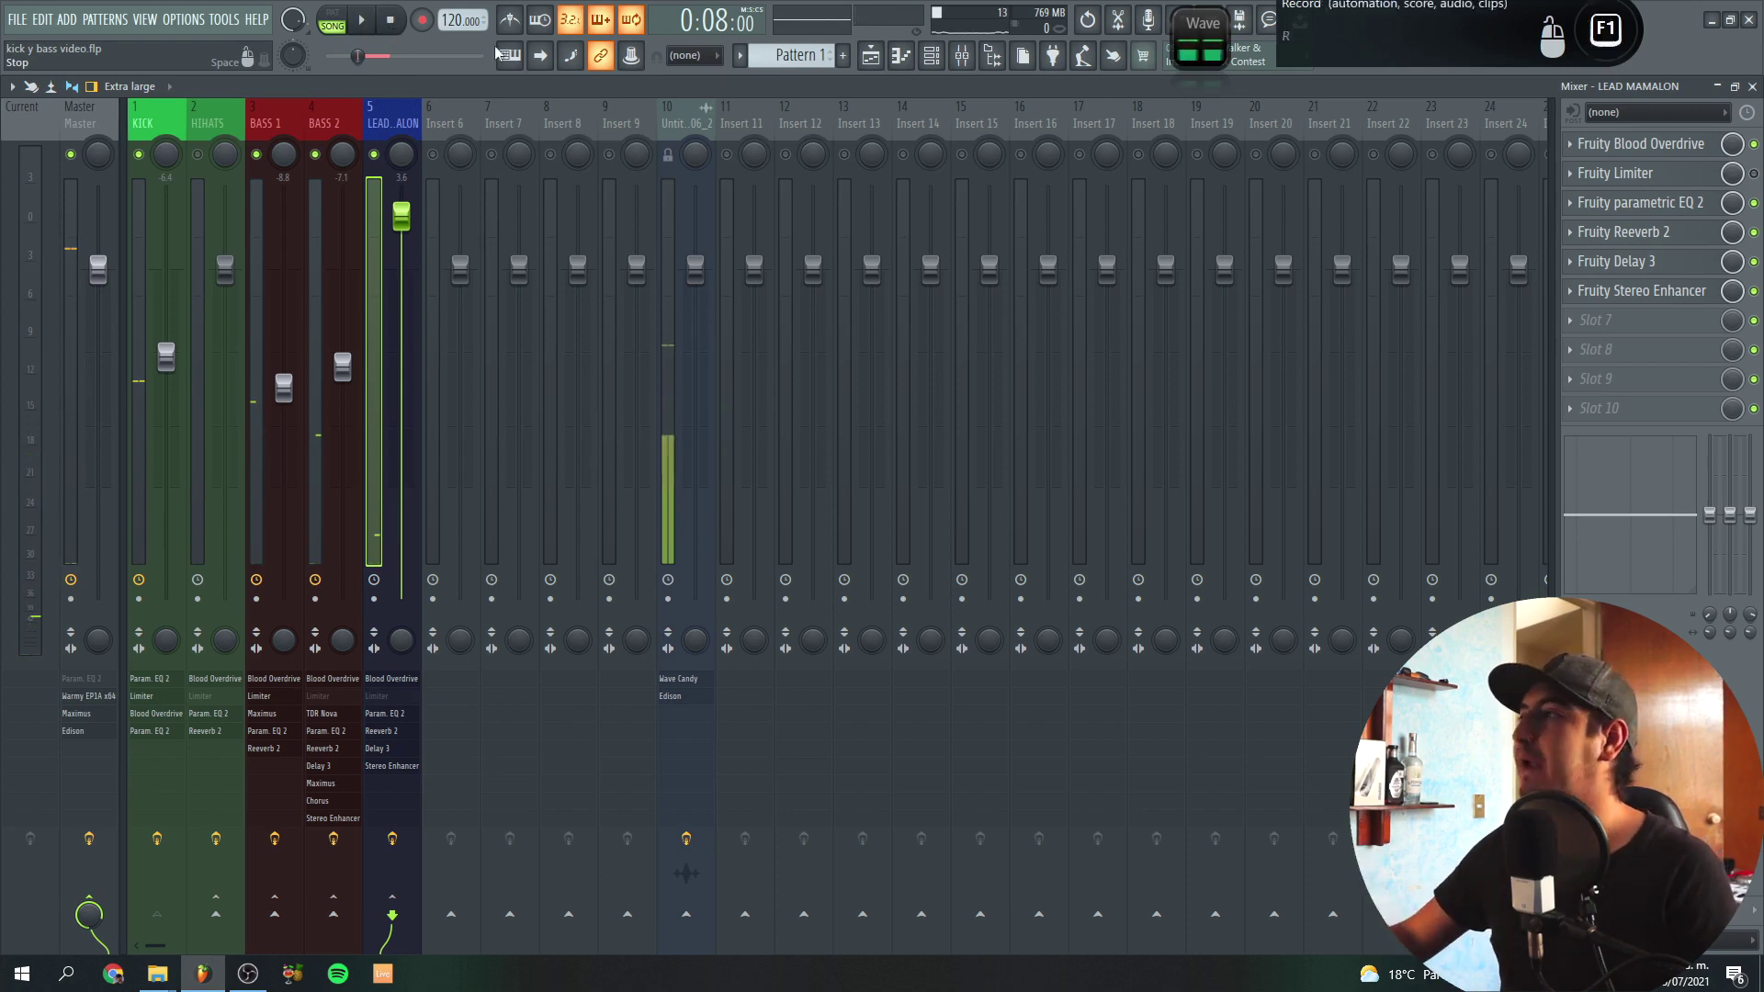
# - Review the high-pass band in LEAD MAMALON's Fruity parametric EQ 2 and the TDR Nova curve on BASS 2, closing each plugin
pyautogui.click(1620, 204)
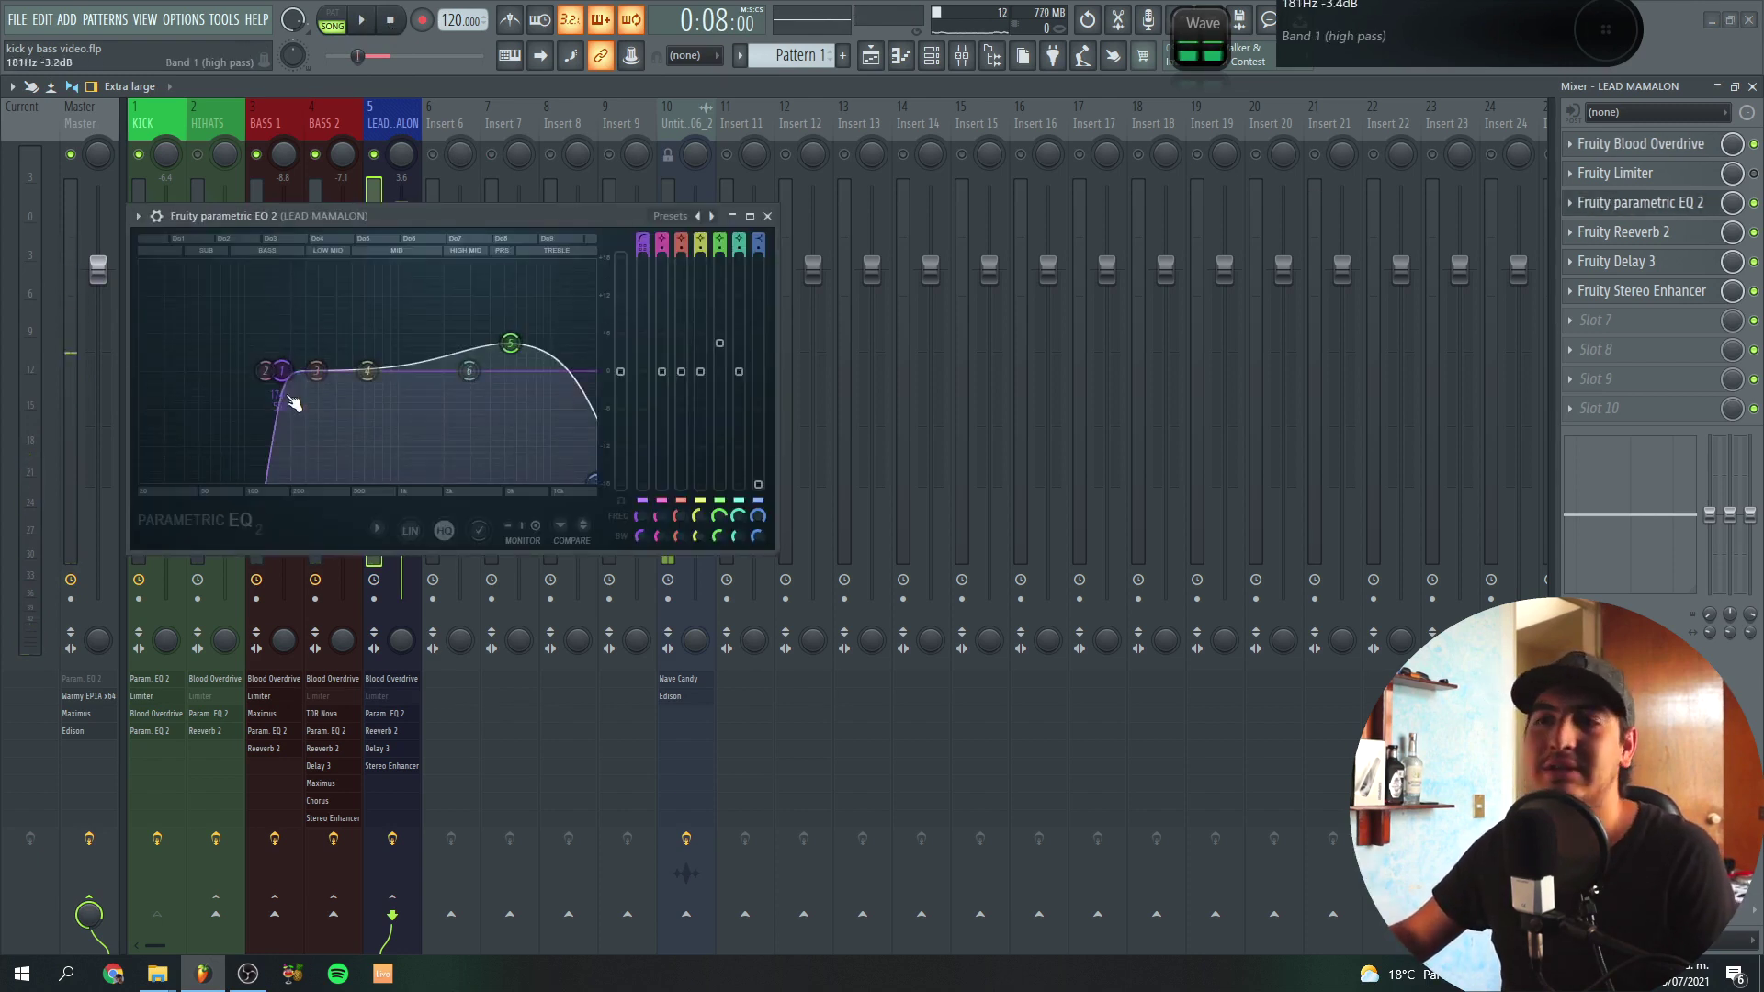
pyautogui.click(768, 217)
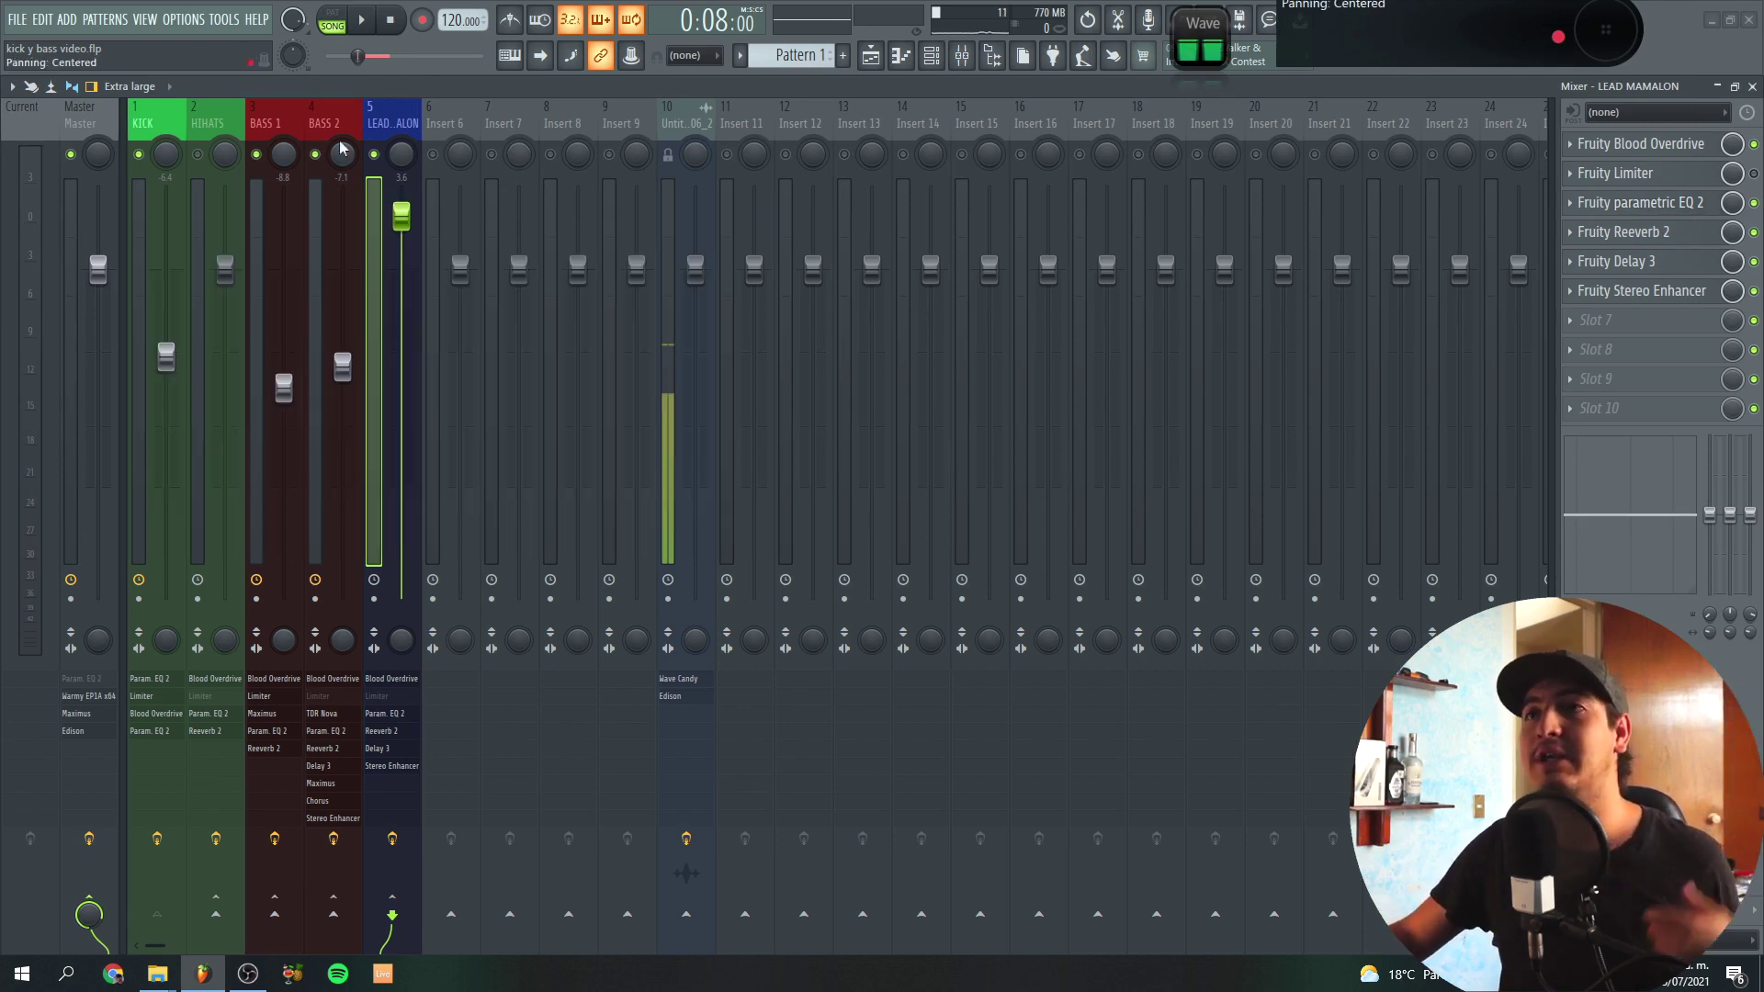
pyautogui.click(262, 113)
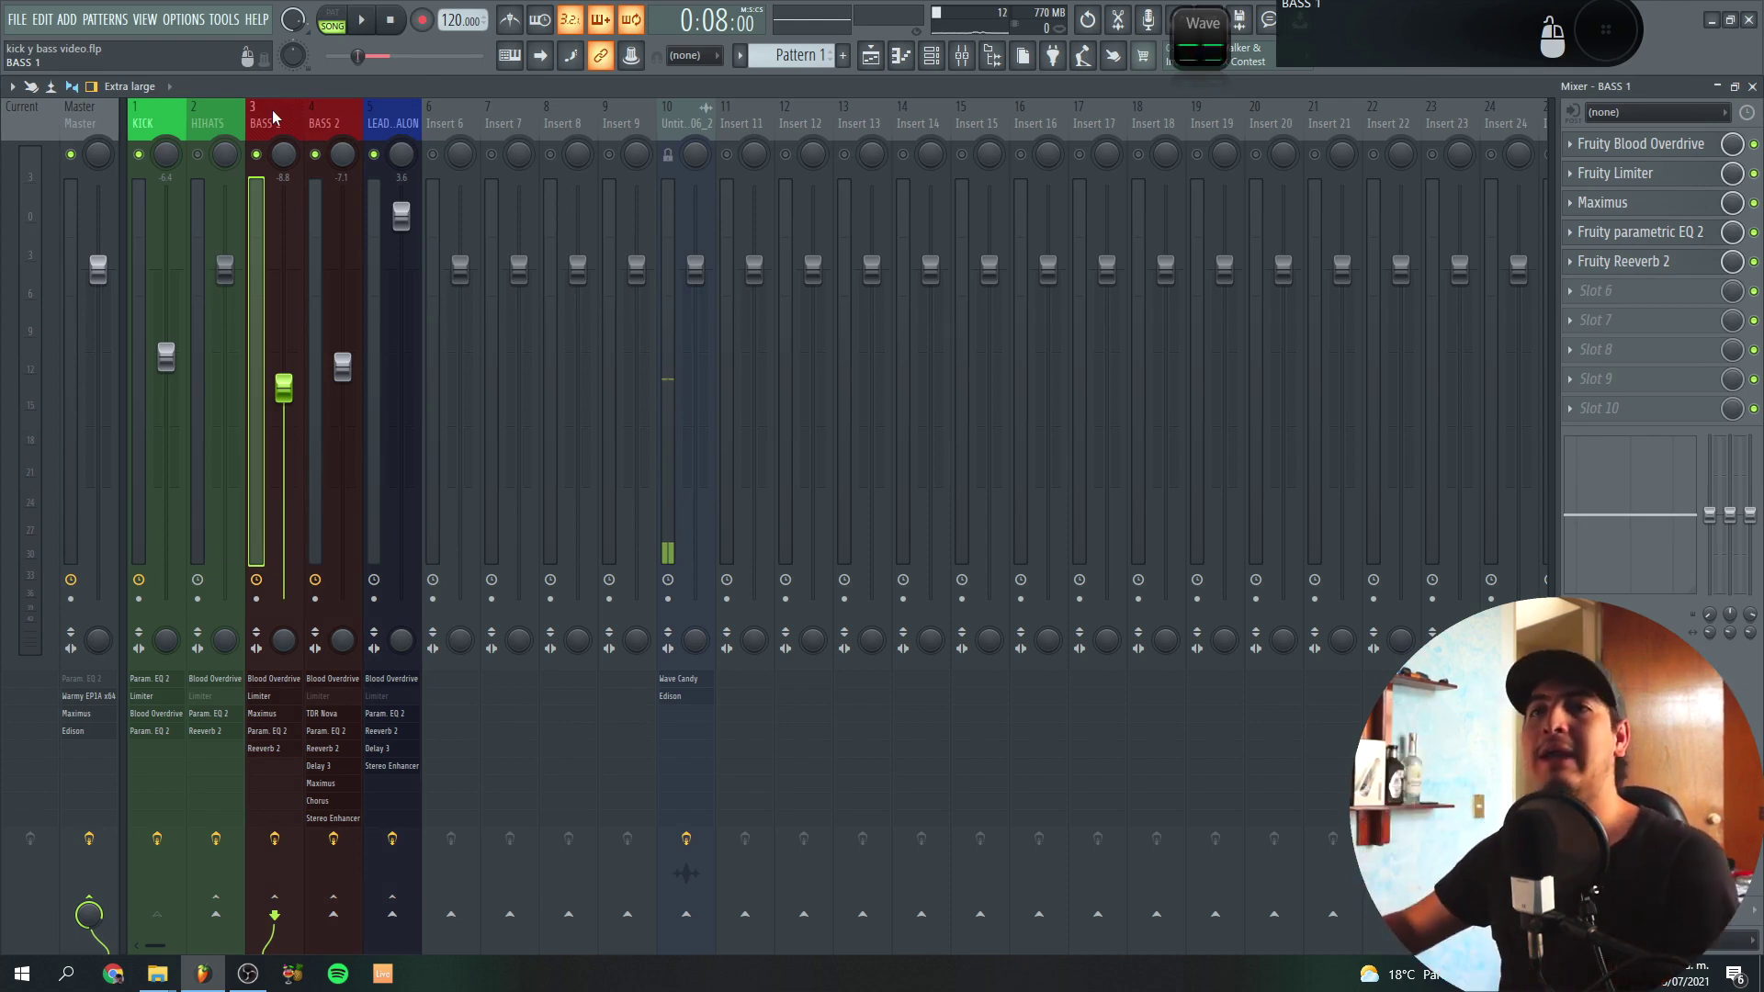
pyautogui.click(326, 129)
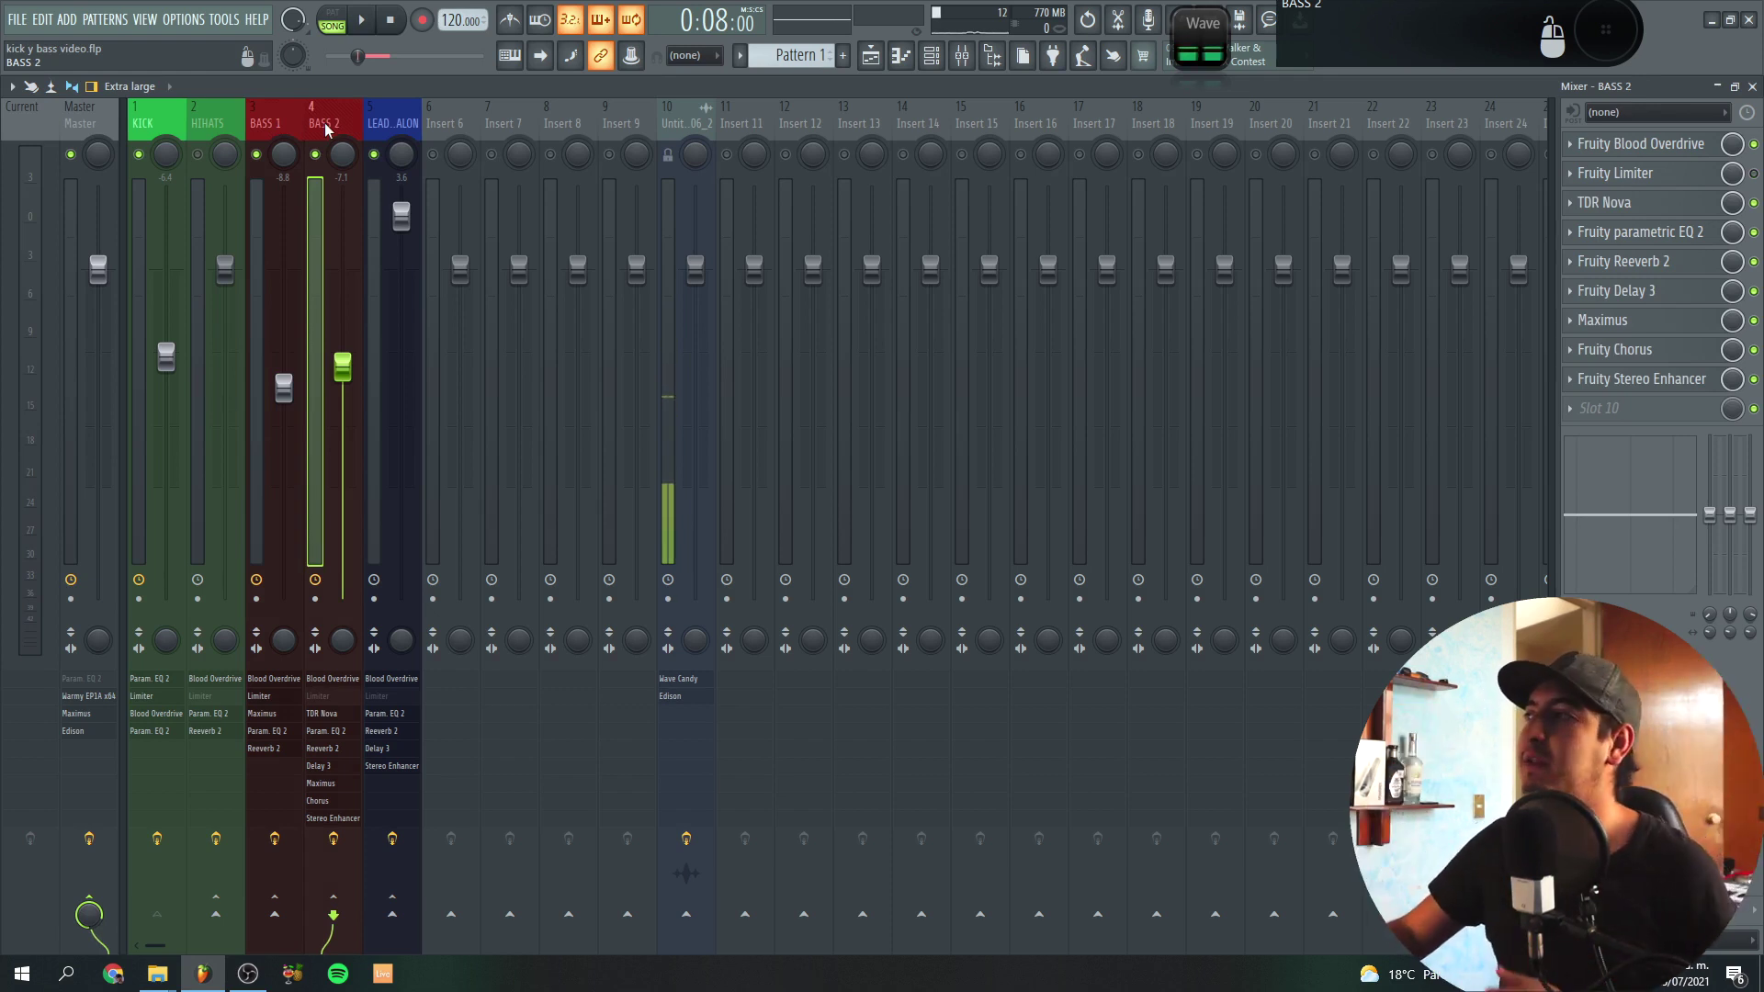
pyautogui.click(1599, 203)
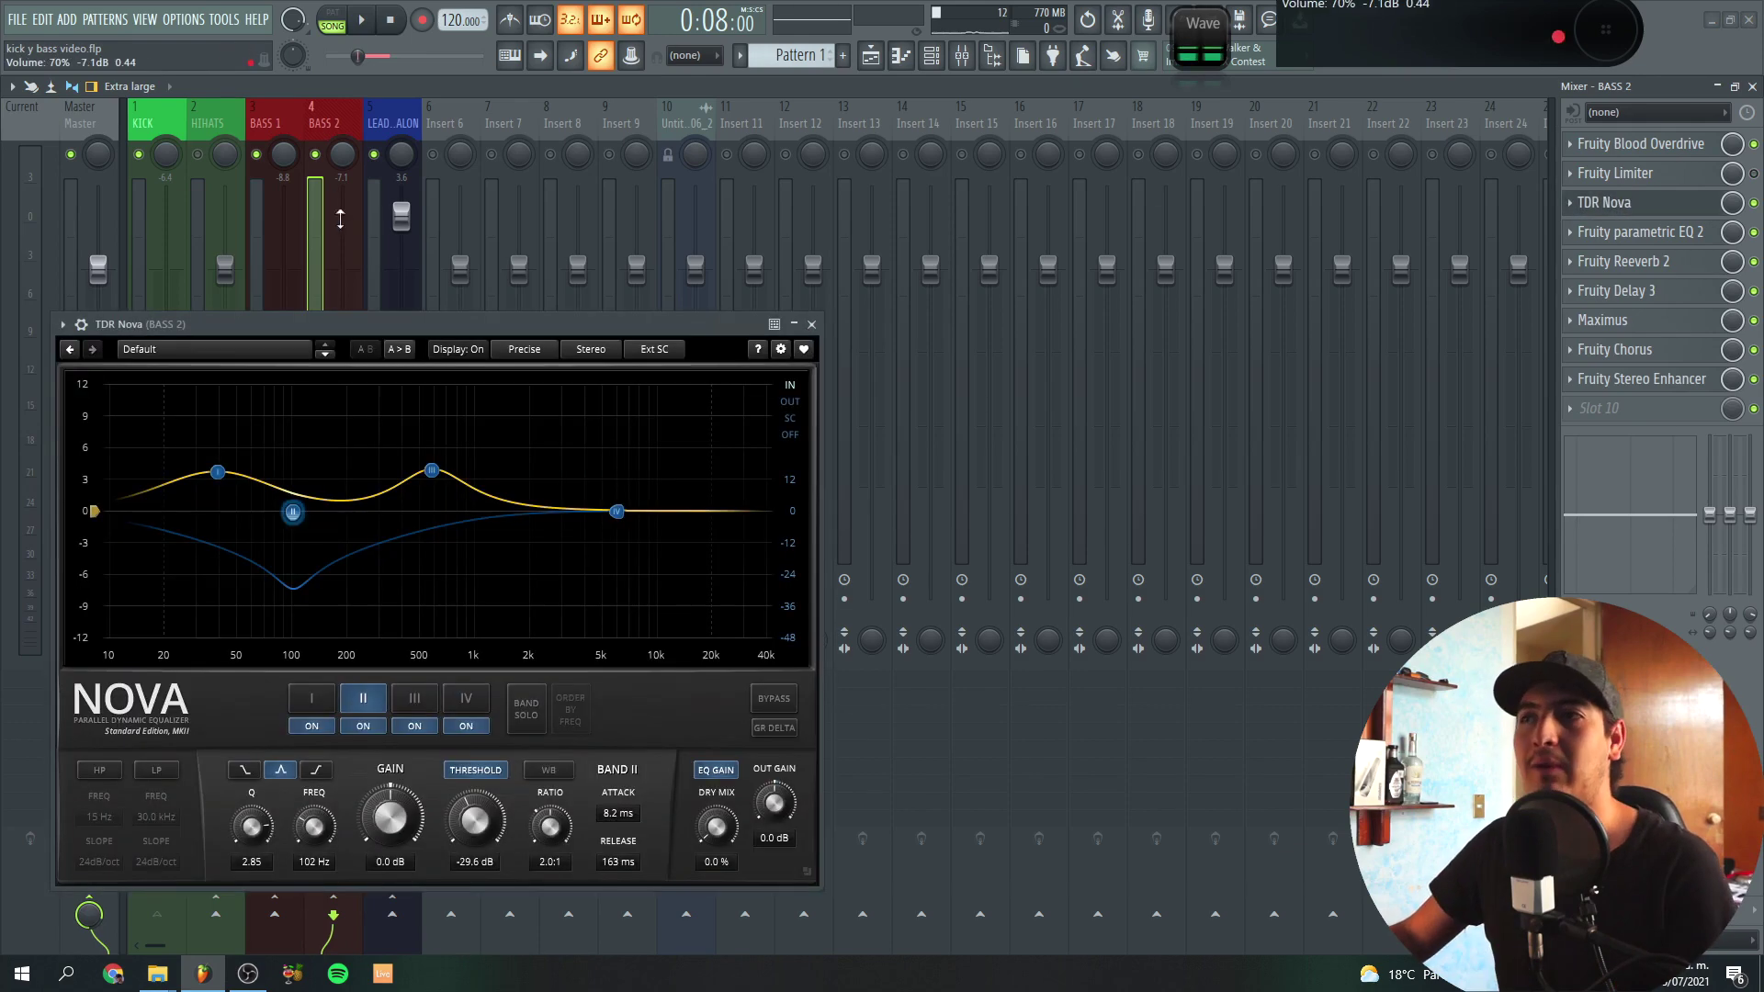
pyautogui.click(812, 324)
# - Select HIHATS and toggle its Fruity Limiter during playback to compare the sound with and without sidechain
pyautogui.click(218, 140)
pyautogui.click(200, 155)
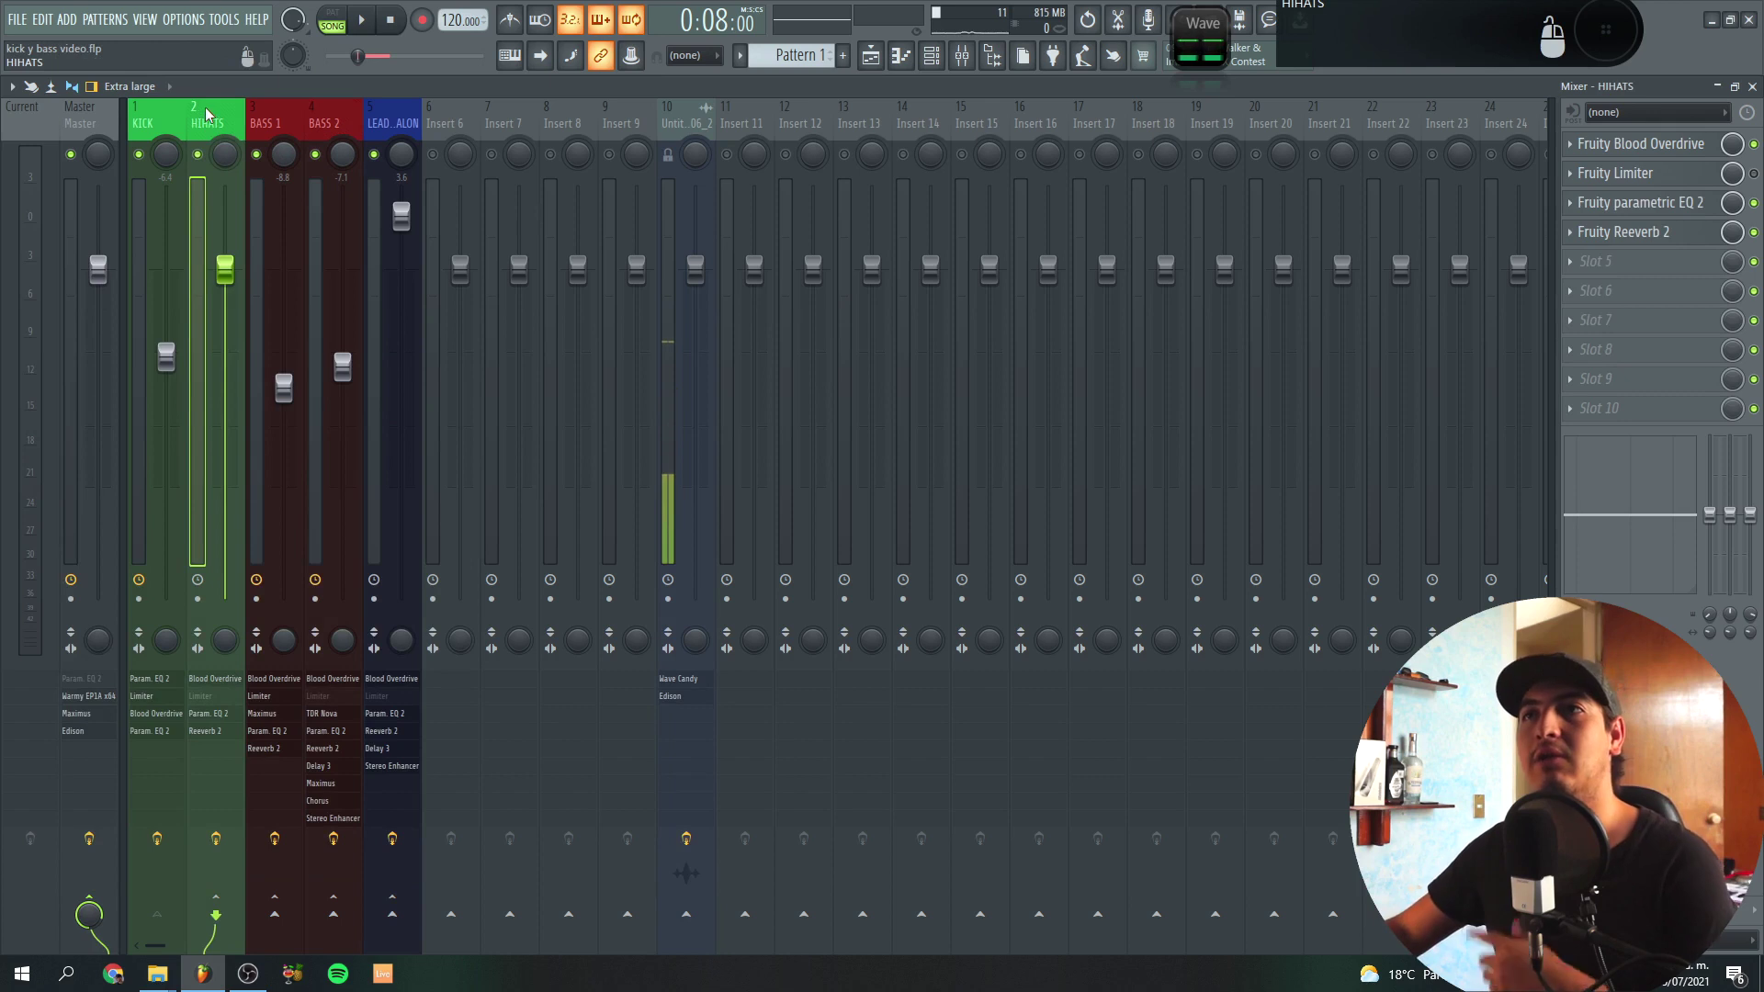
pyautogui.press('space')
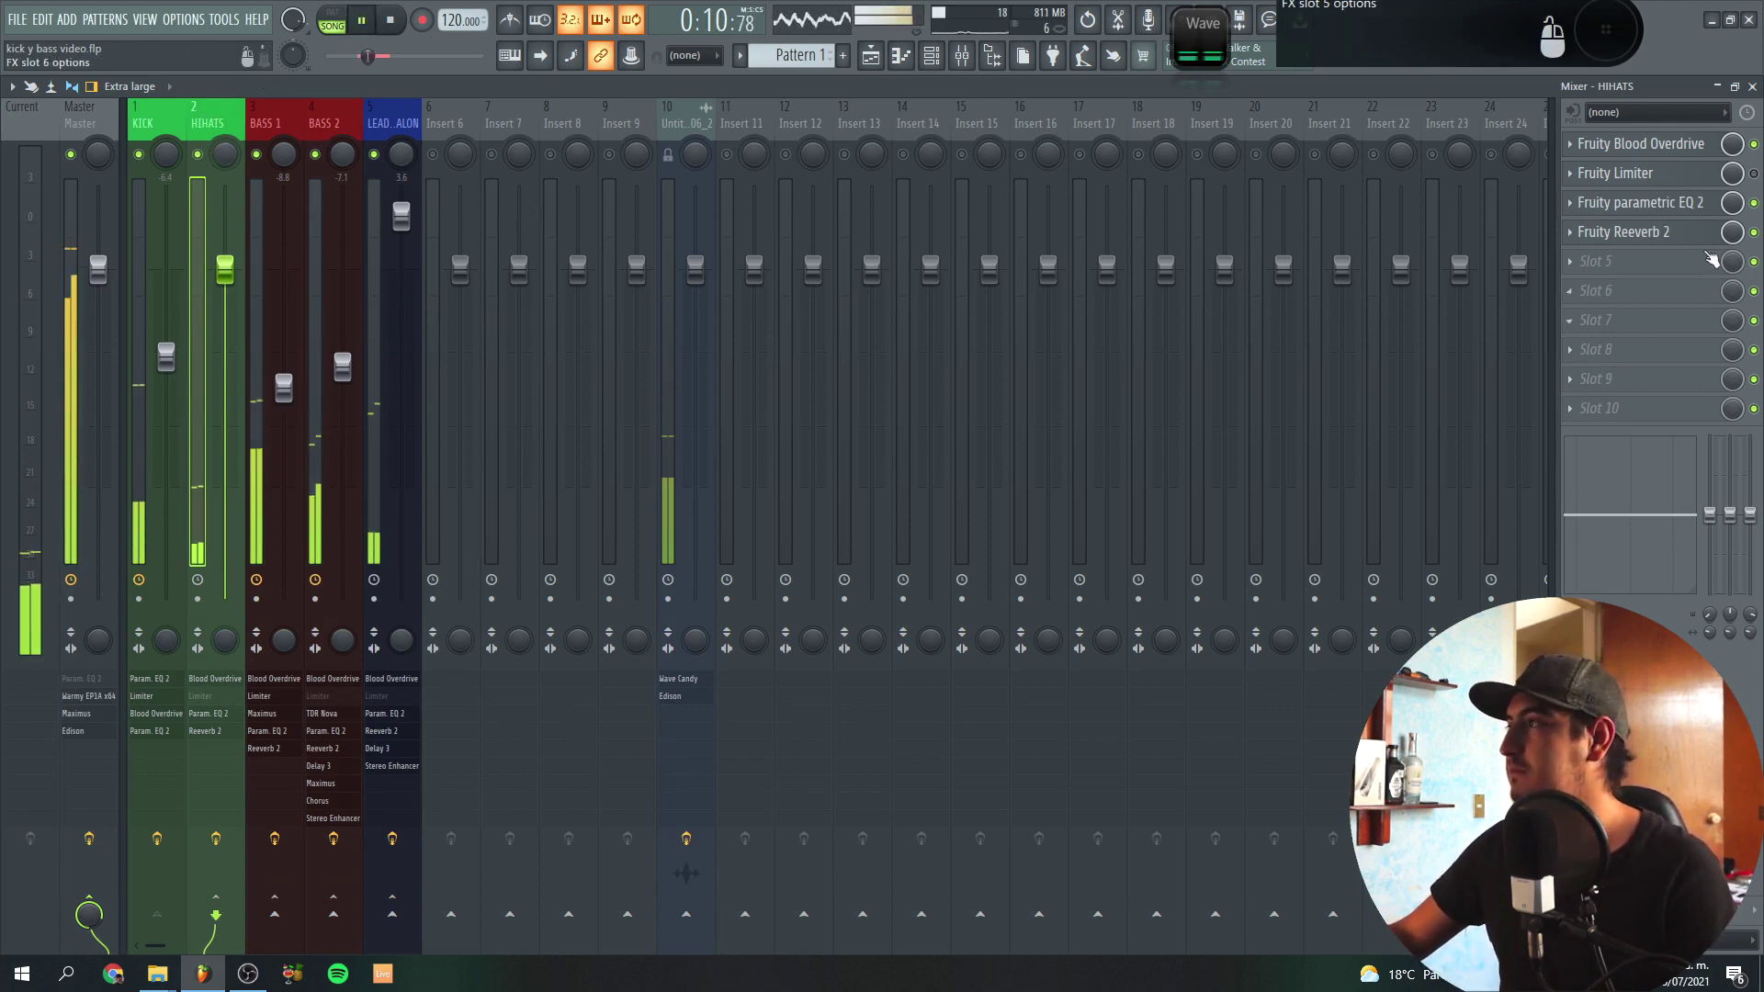
pyautogui.click(1754, 174)
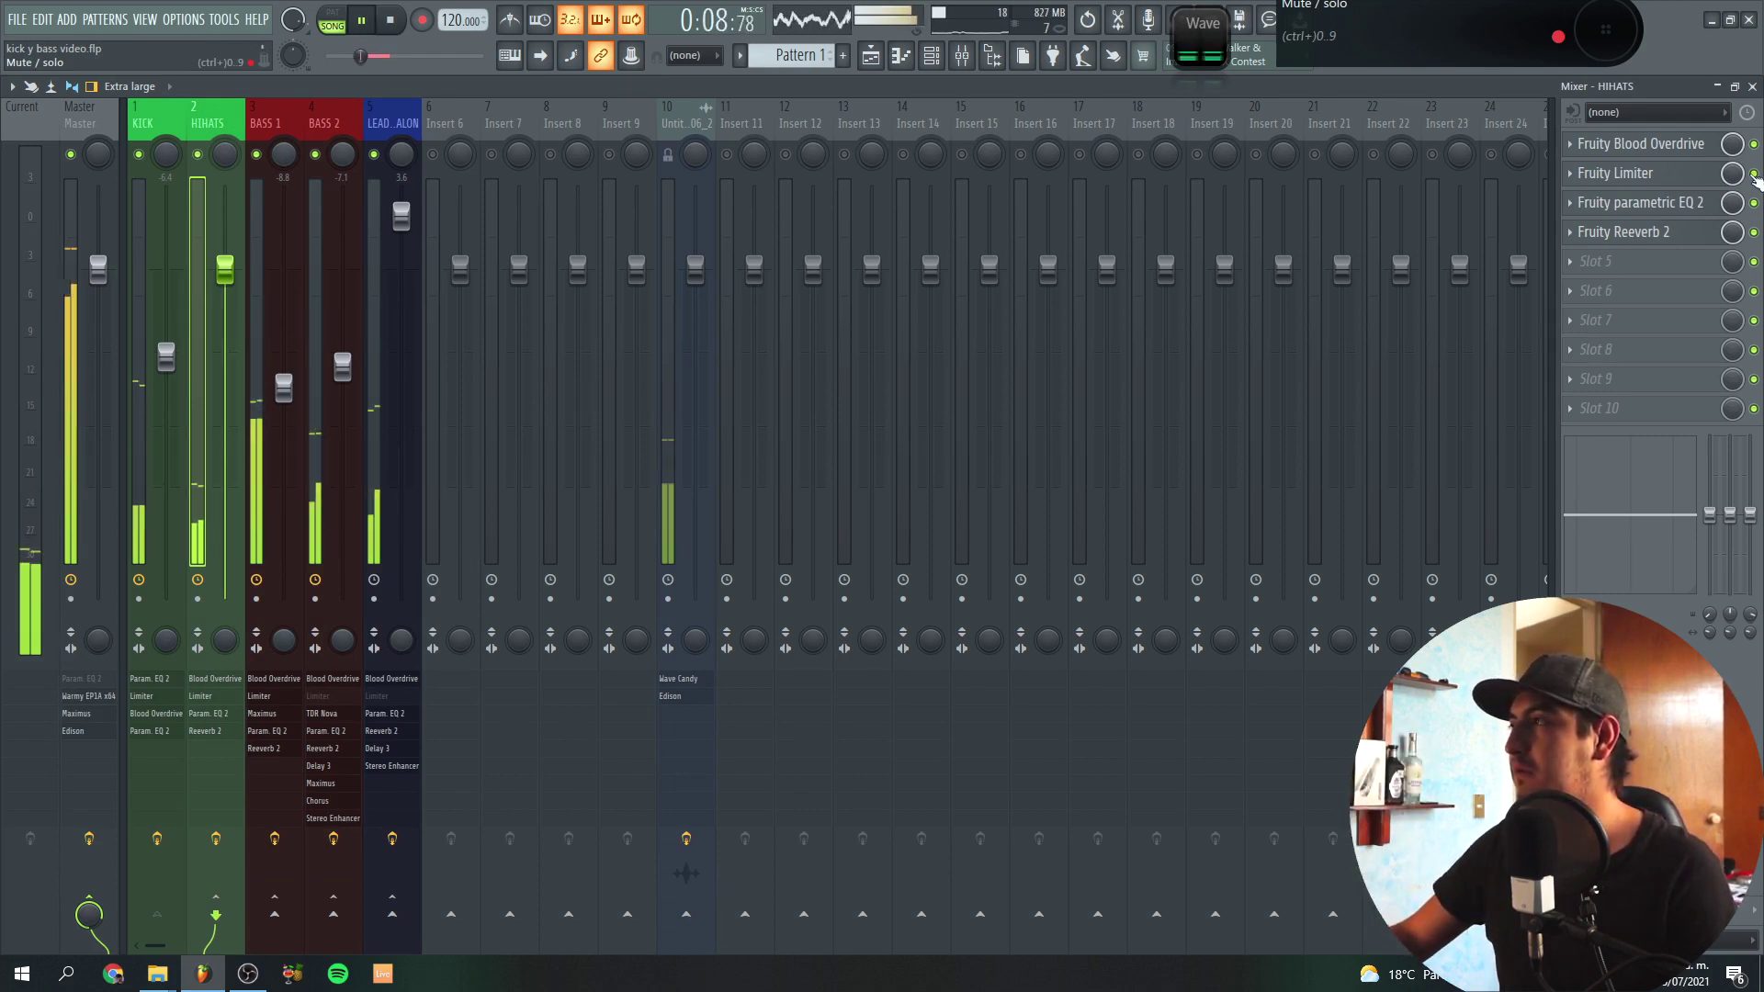
pyautogui.press('space')
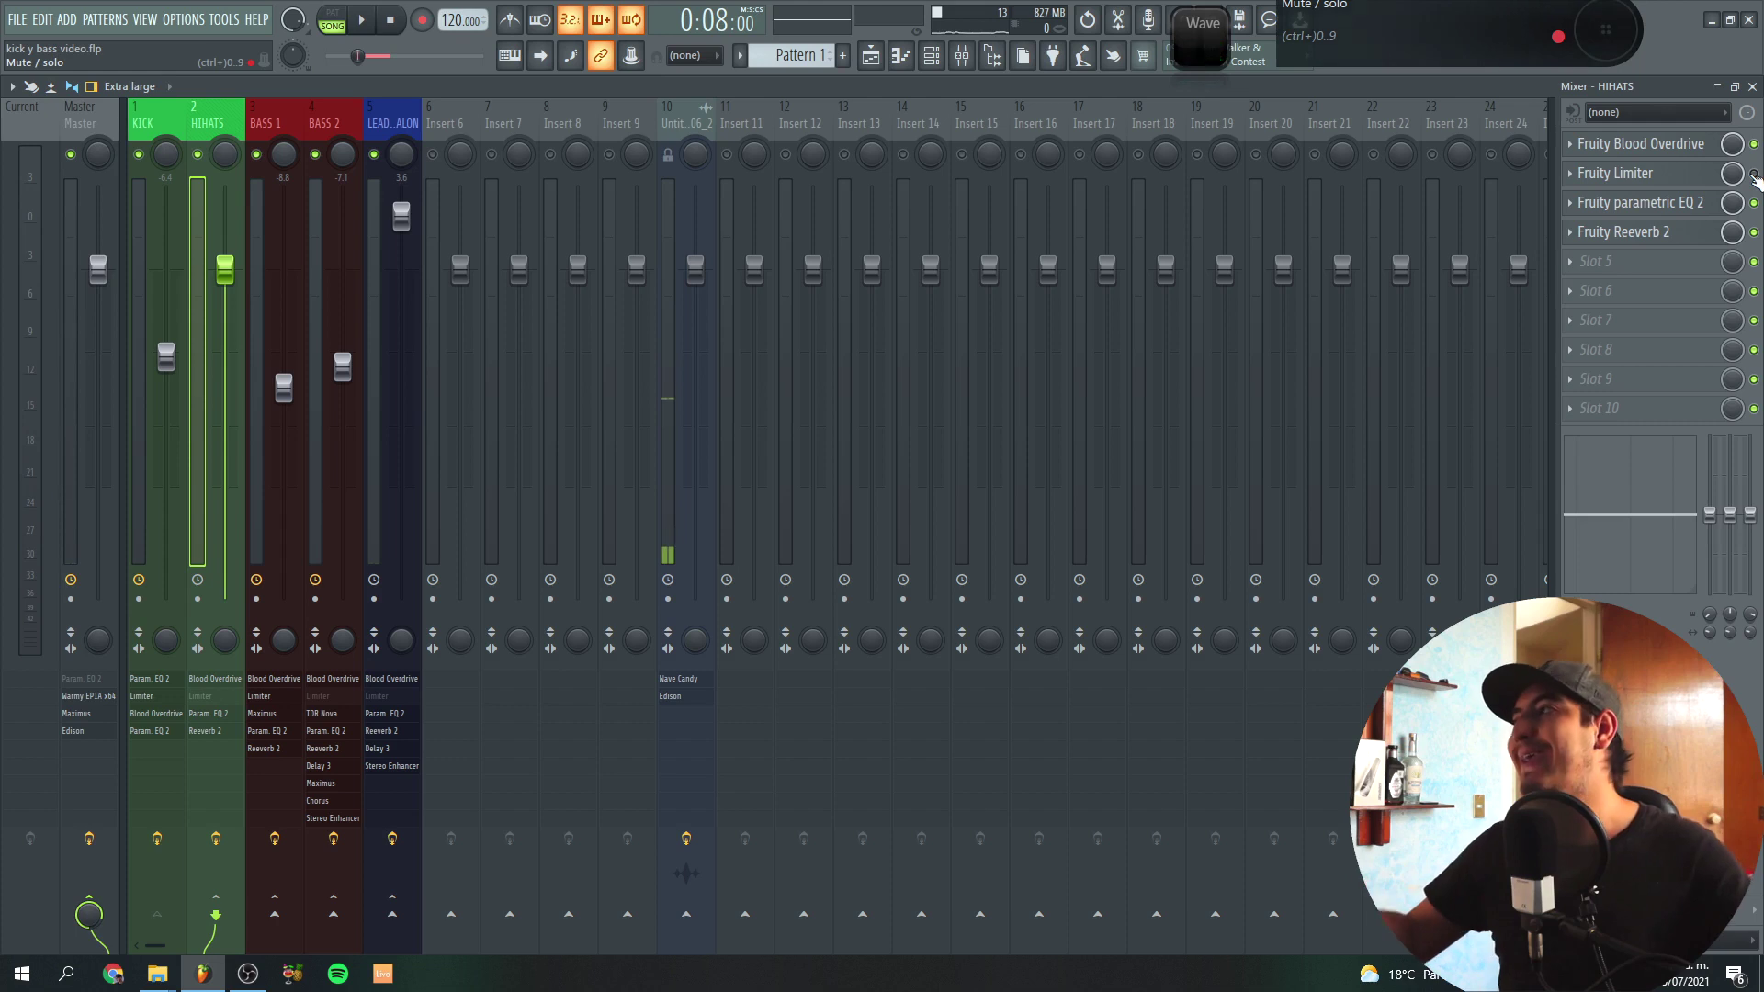
# - Enable the Fruity Limiter on HIHATS and vary its mix level between 0% and 100% during playback
pyautogui.moveTo(1732, 174); pyautogui.dragTo(1732, 294)
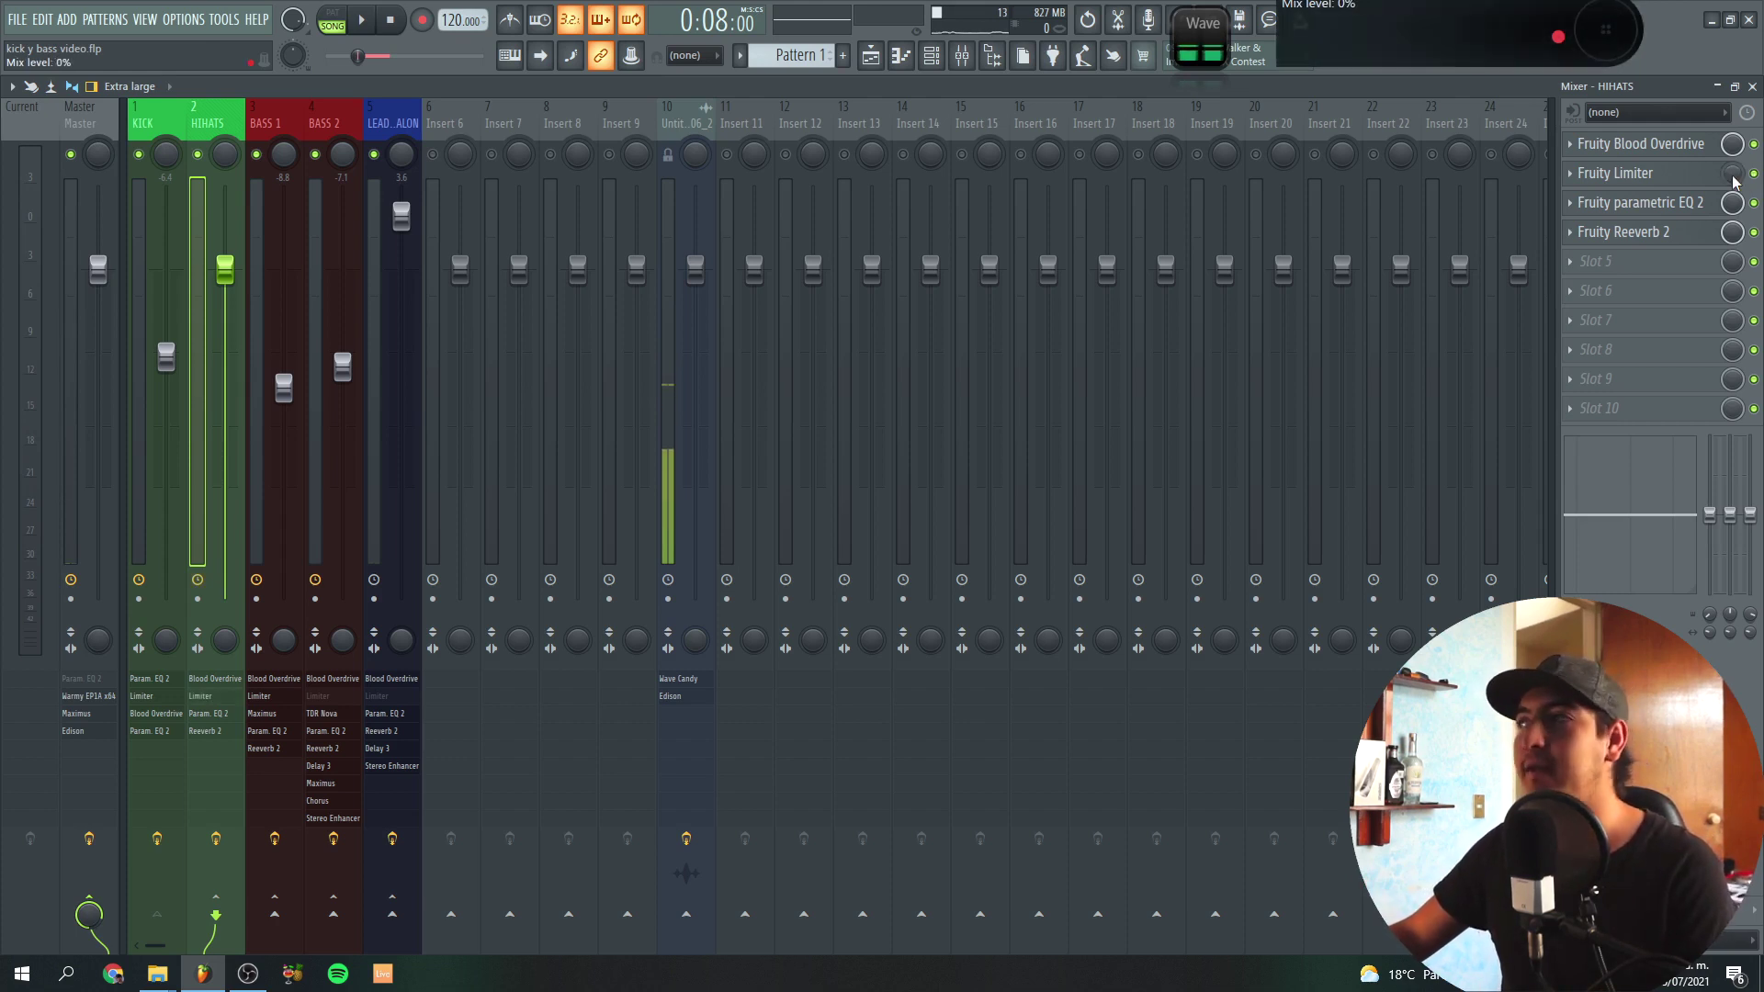
pyautogui.press('space')
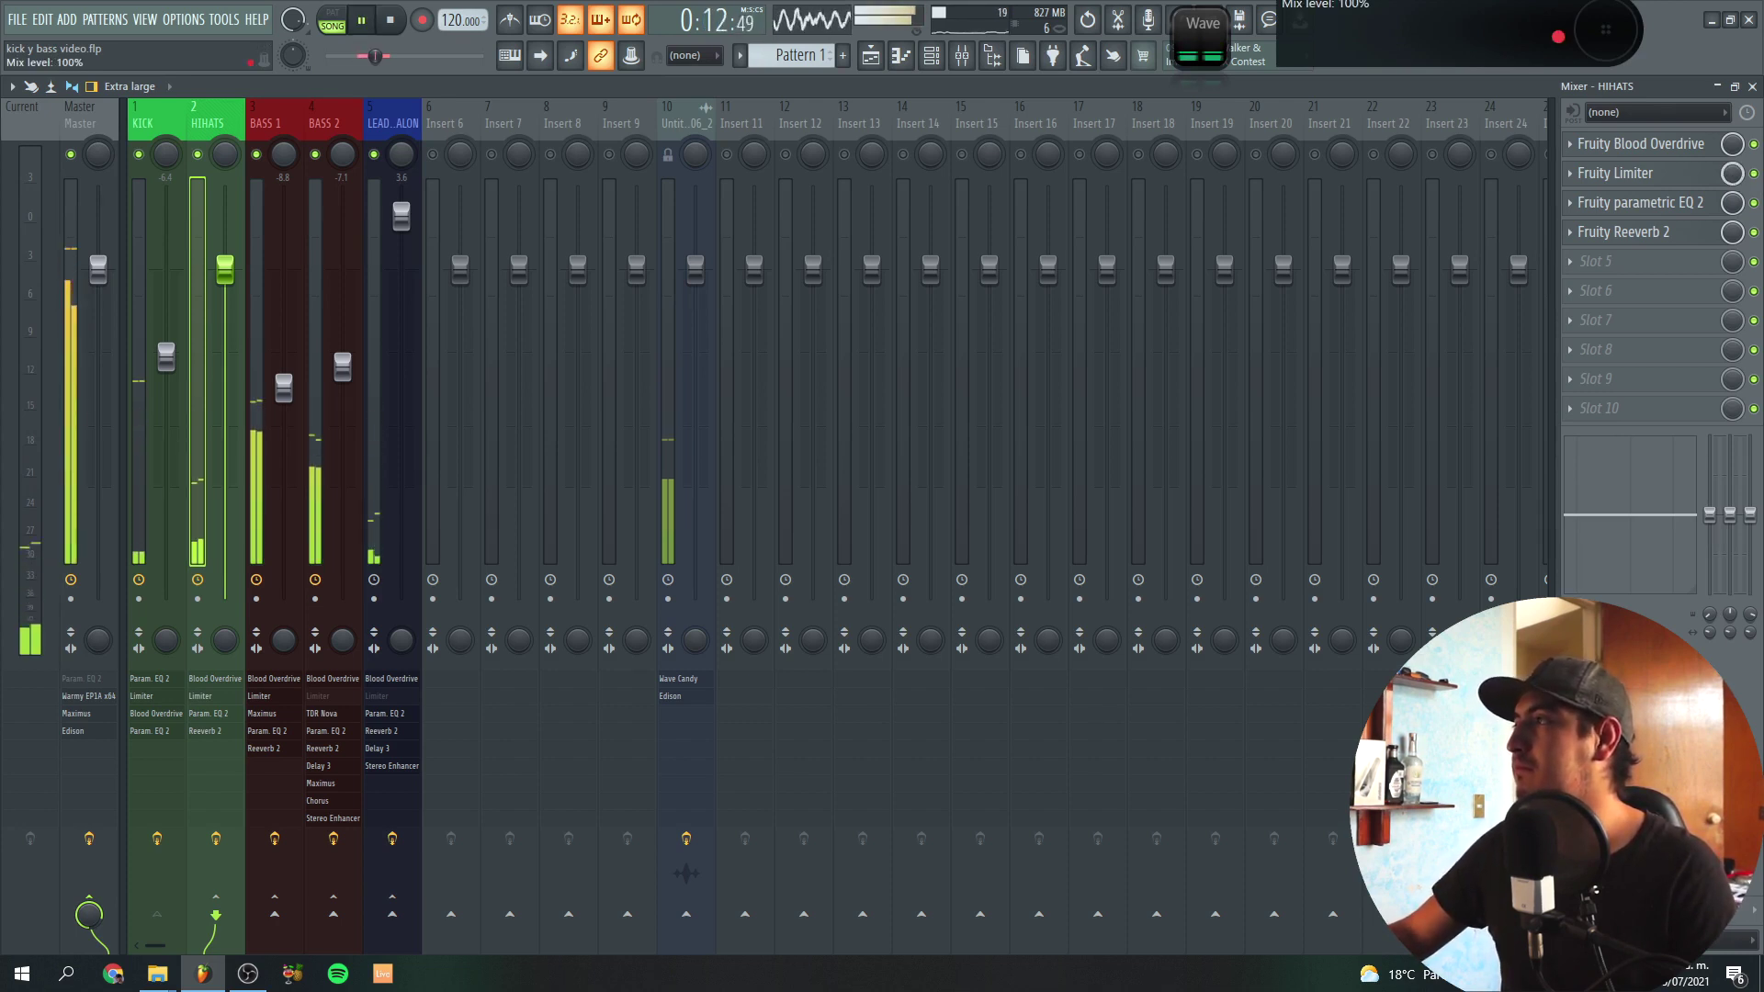
pyautogui.moveTo(1733, 174); pyautogui.dragTo(1733, 267)
pyautogui.moveTo(1735, 180); pyautogui.dragTo(1735, 88)
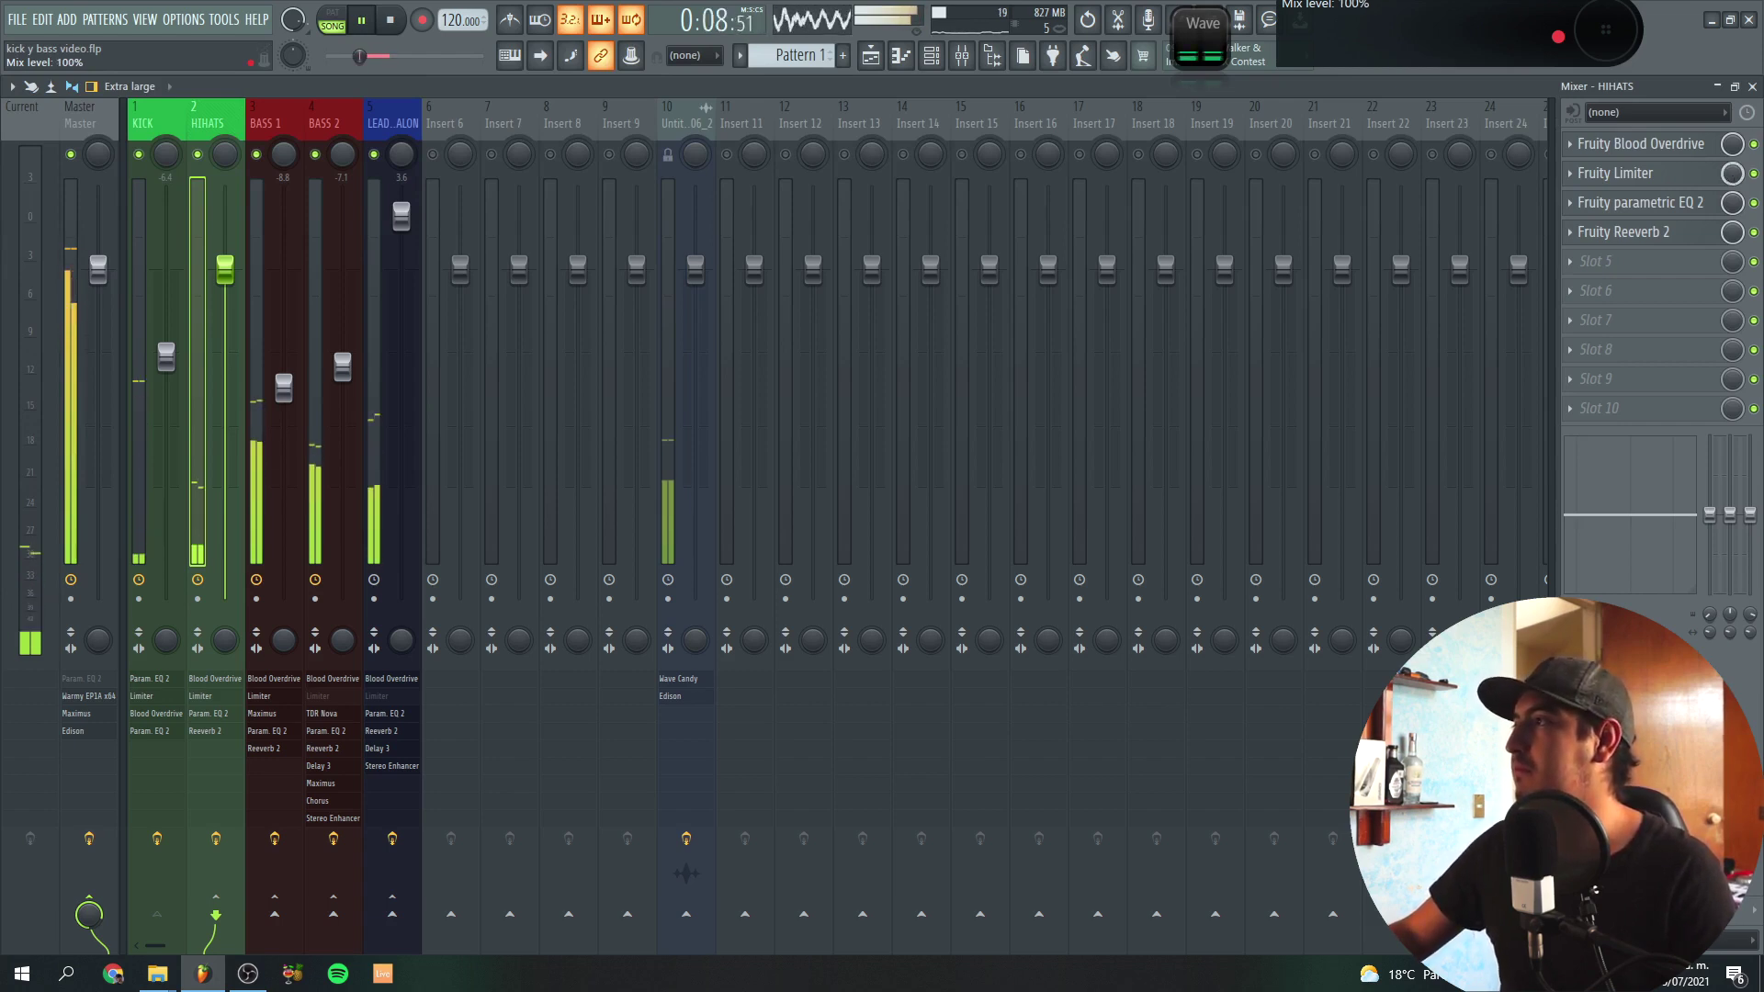
pyautogui.press('space')
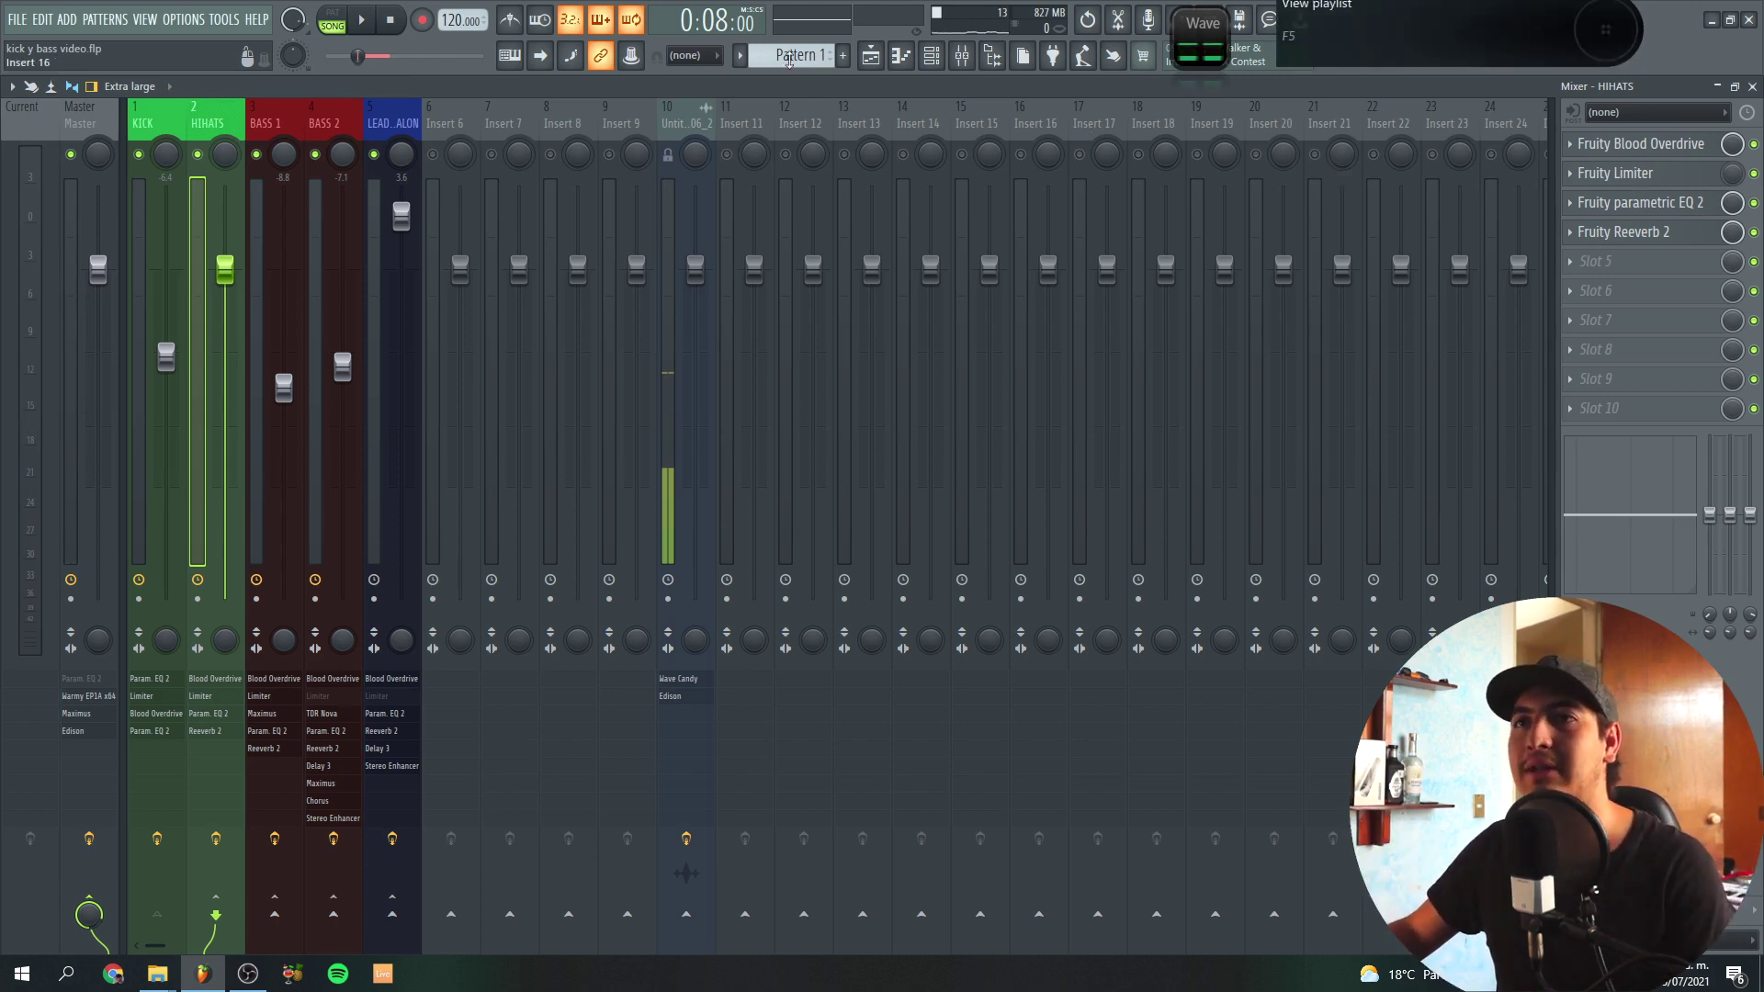
# - Check KICK's routing to the other mixer tracks and reselect the HIHATS track
pyautogui.click(163, 120)
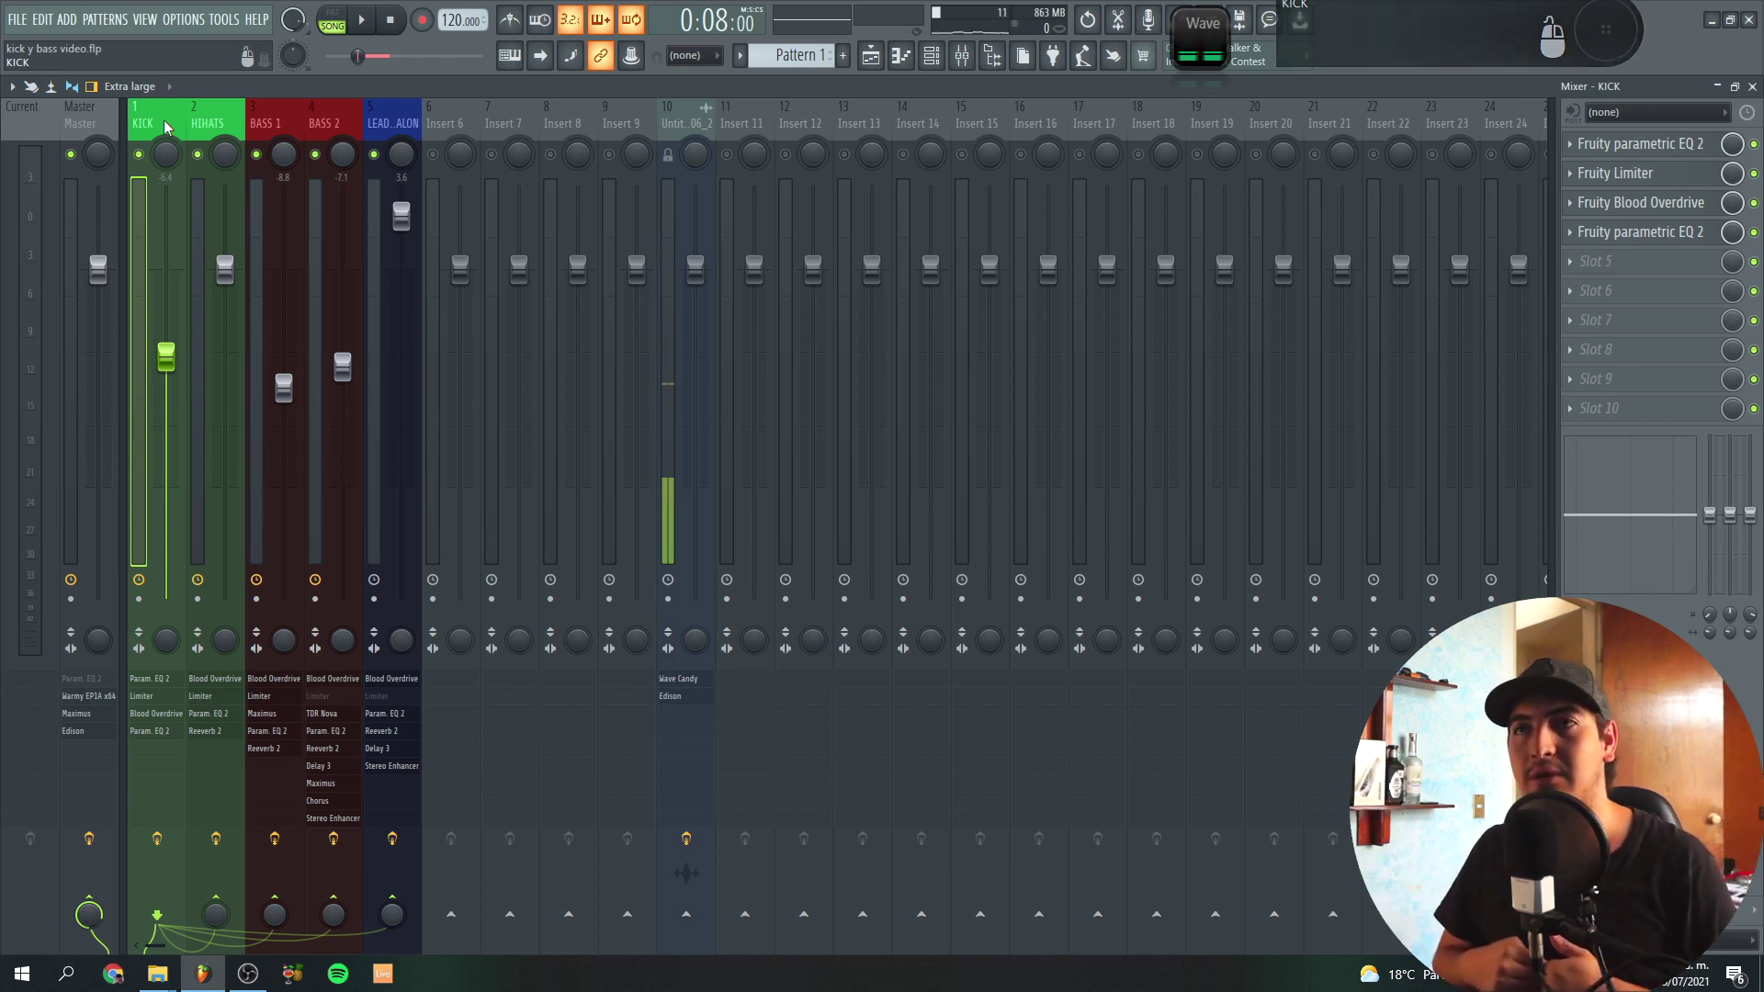
pyautogui.click(204, 121)
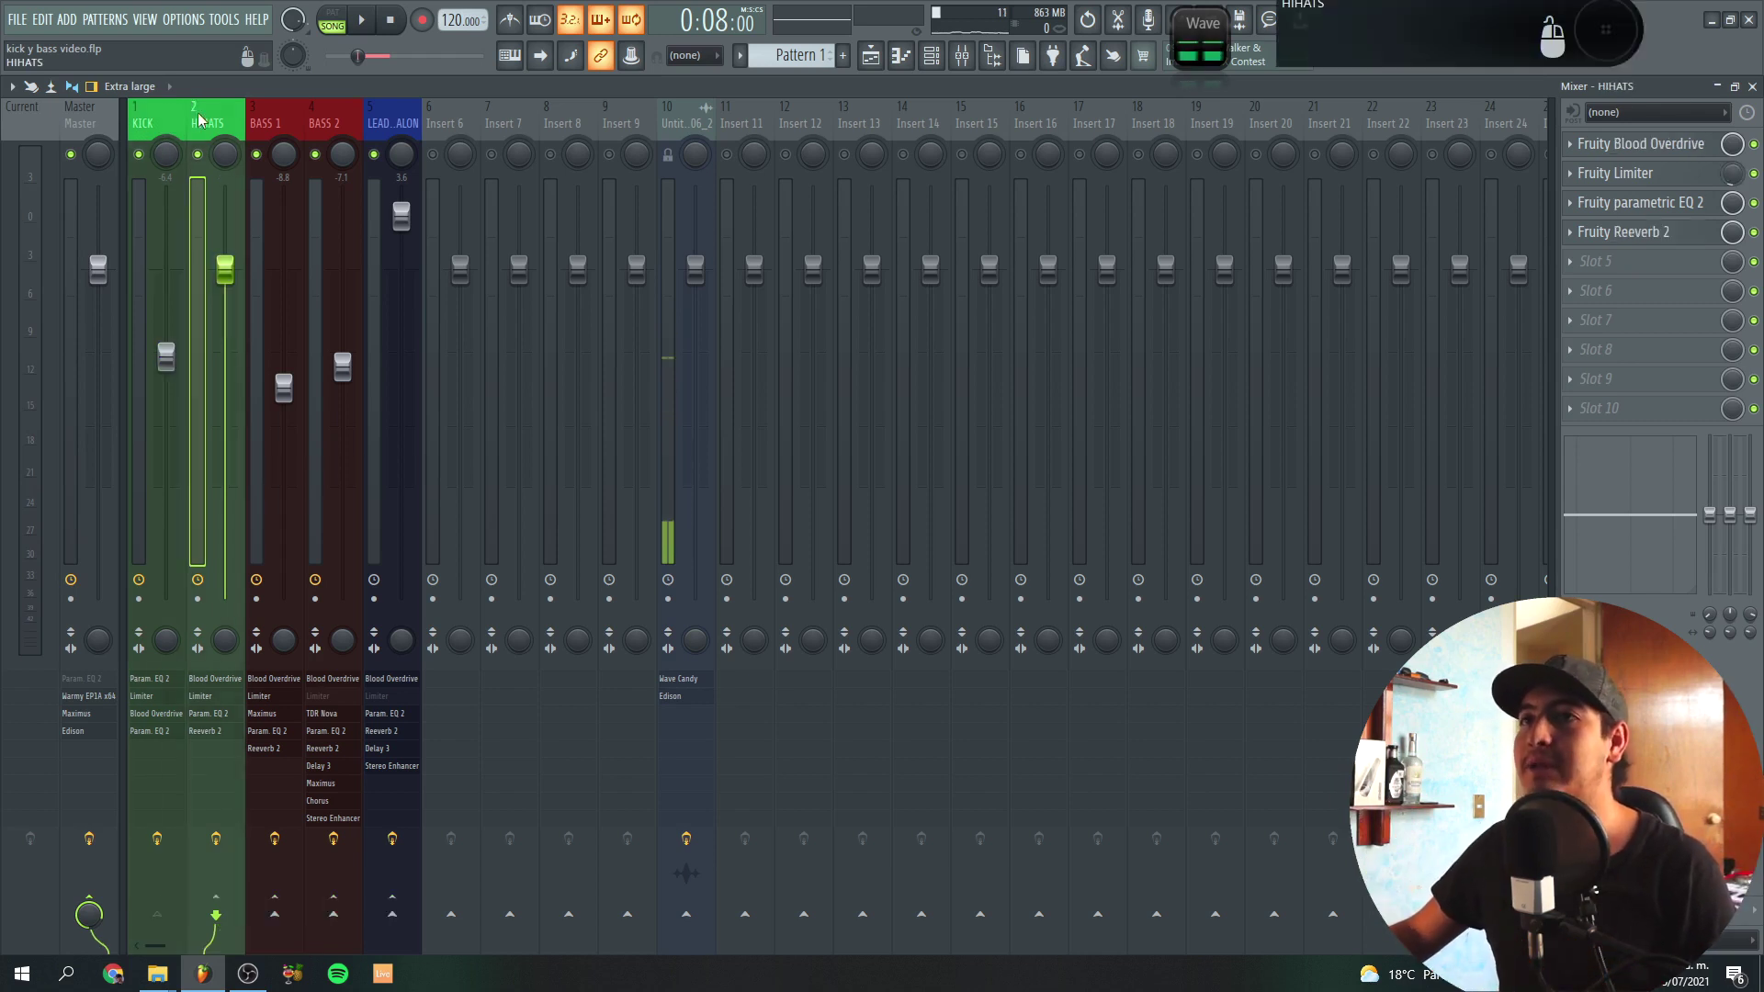